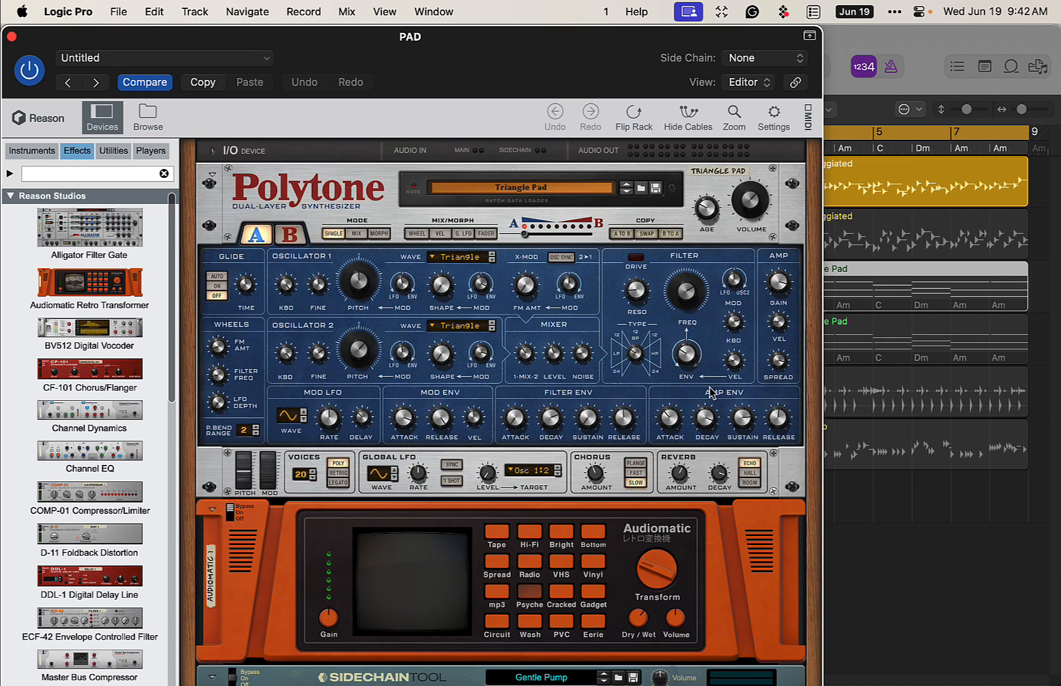
scroll(714, 392, down, 1)
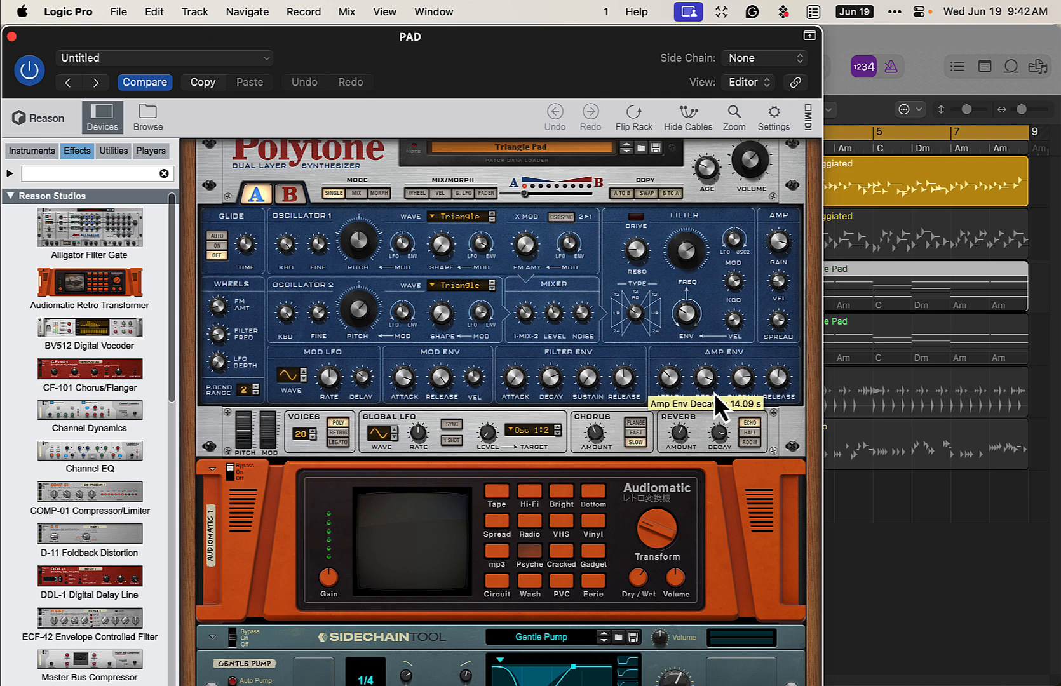
scroll(715, 392, up, 1)
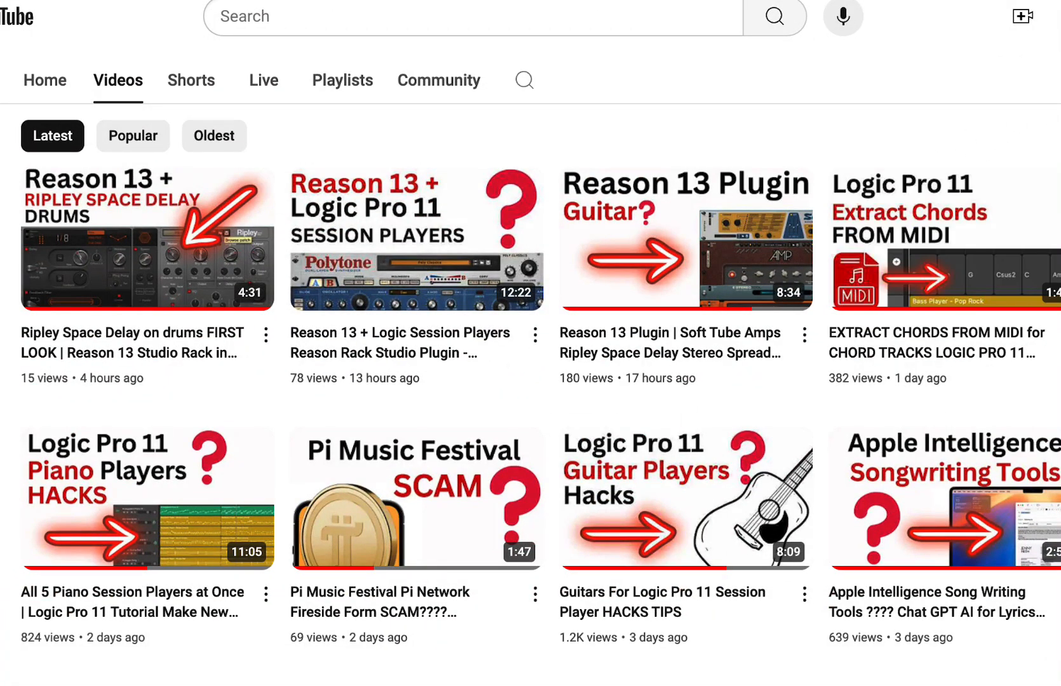
Look through the latest uploads on the YouTube channel's Videos page
scroll(530, 376, down, 1)
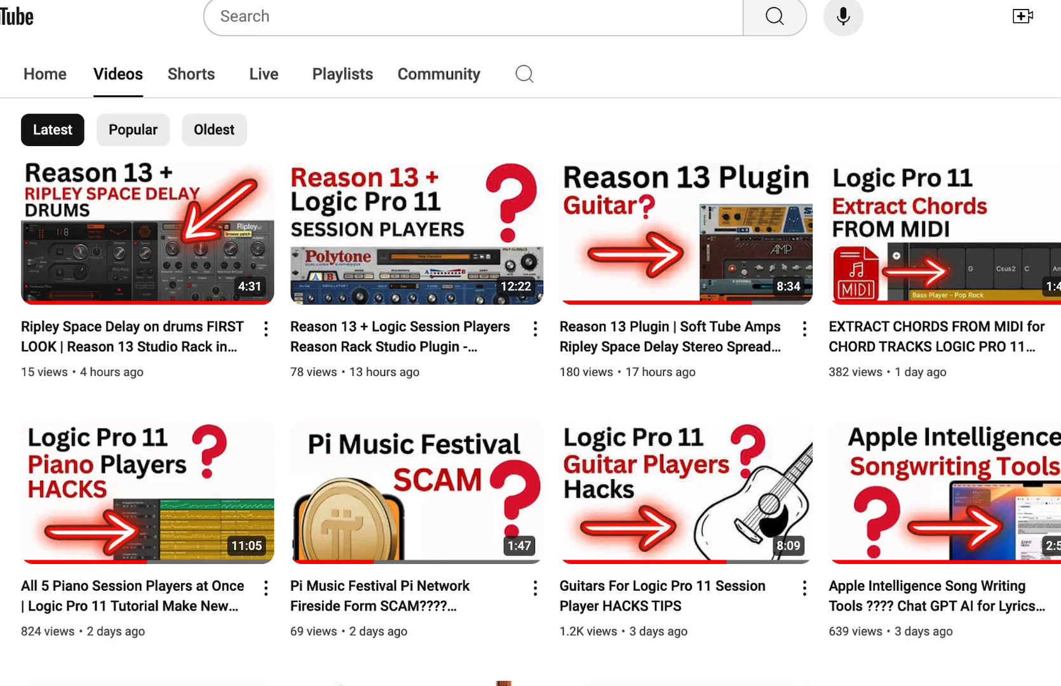
scroll(530, 375, down, 1)
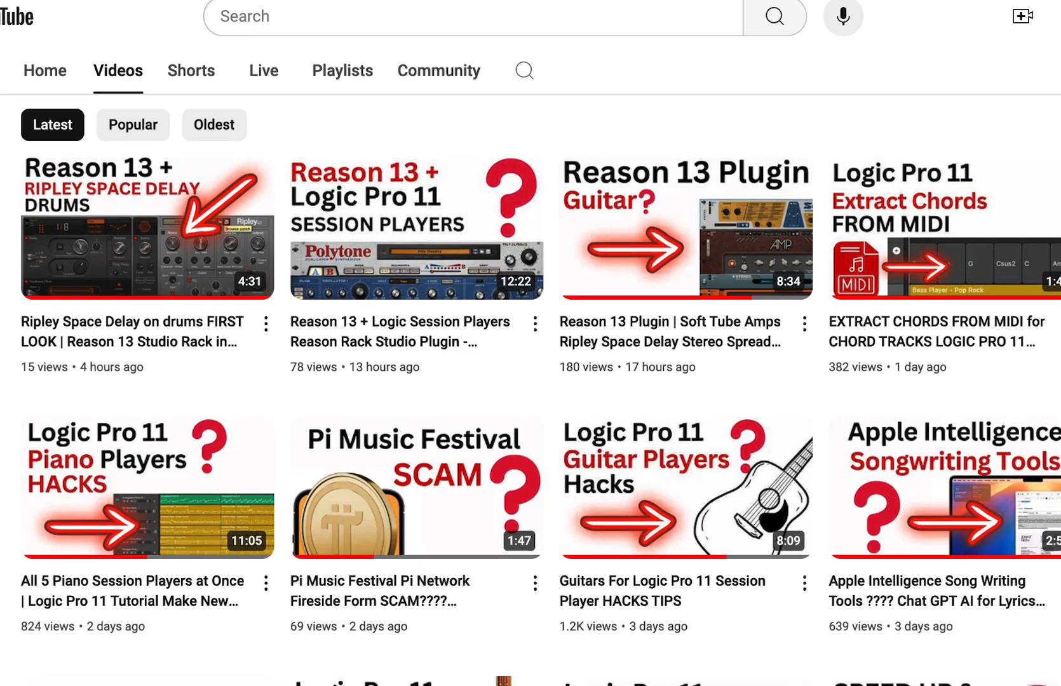
scroll(530, 375, down, 1)
scroll(531, 376, down, 5)
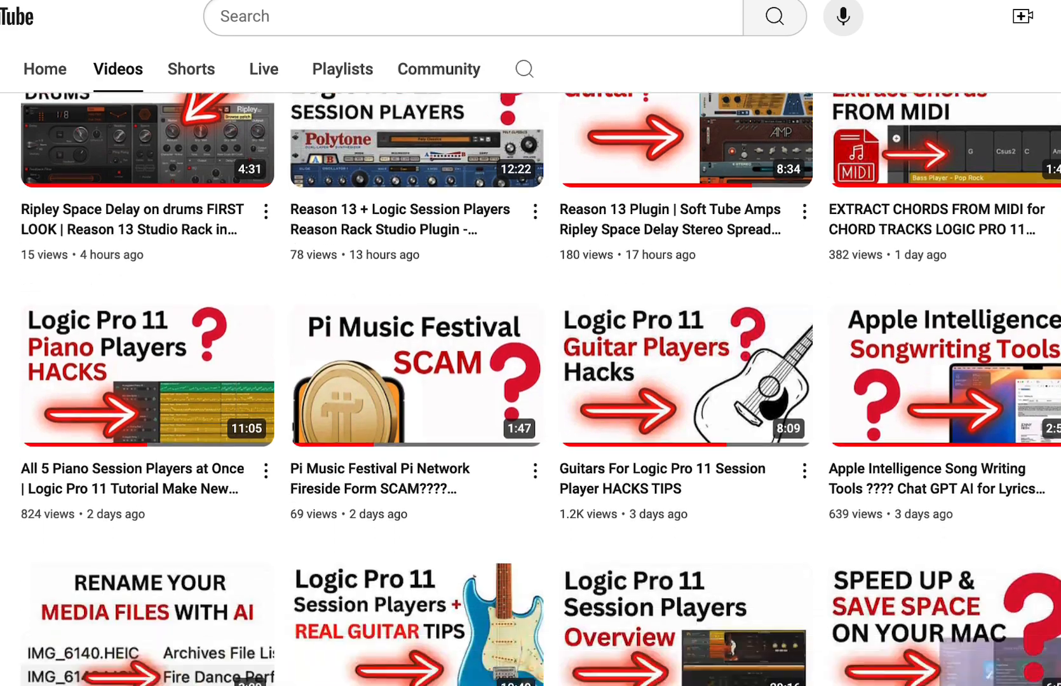
scroll(531, 375, down, 2)
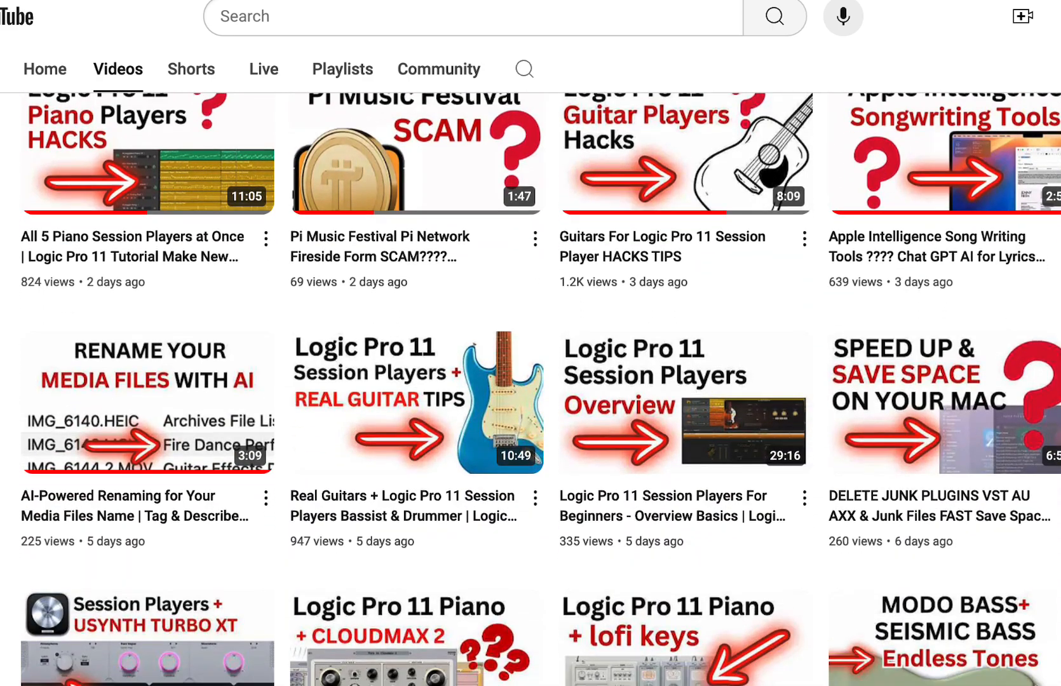
scroll(531, 375, down, 2)
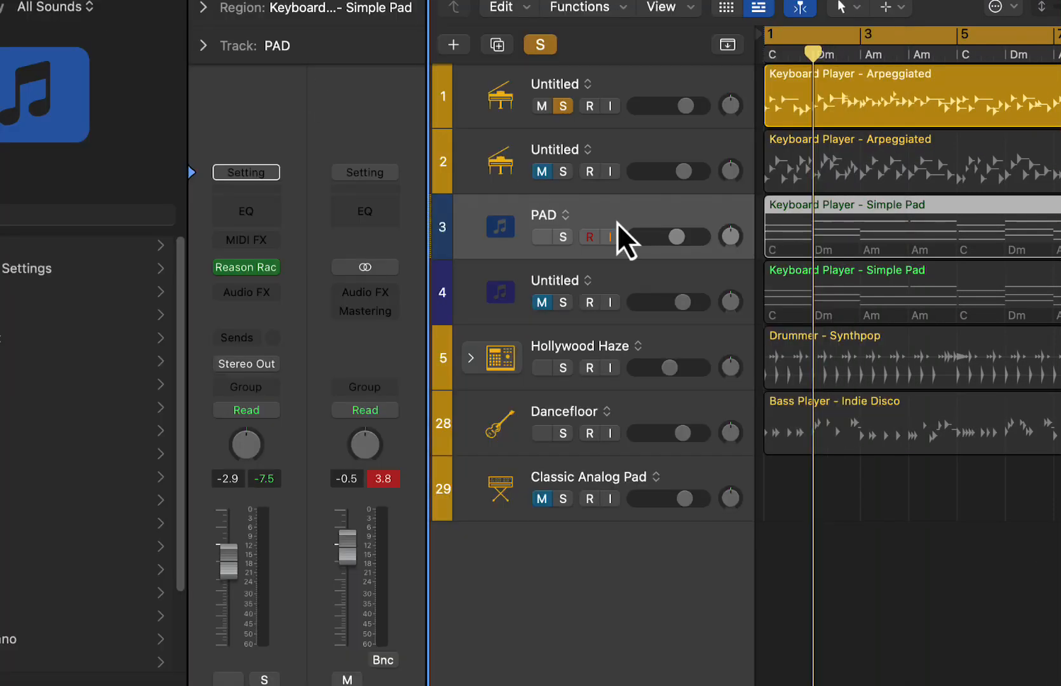
Take the first keyboard track out of solo and mute the Dancefloor bass track
click(842, 571)
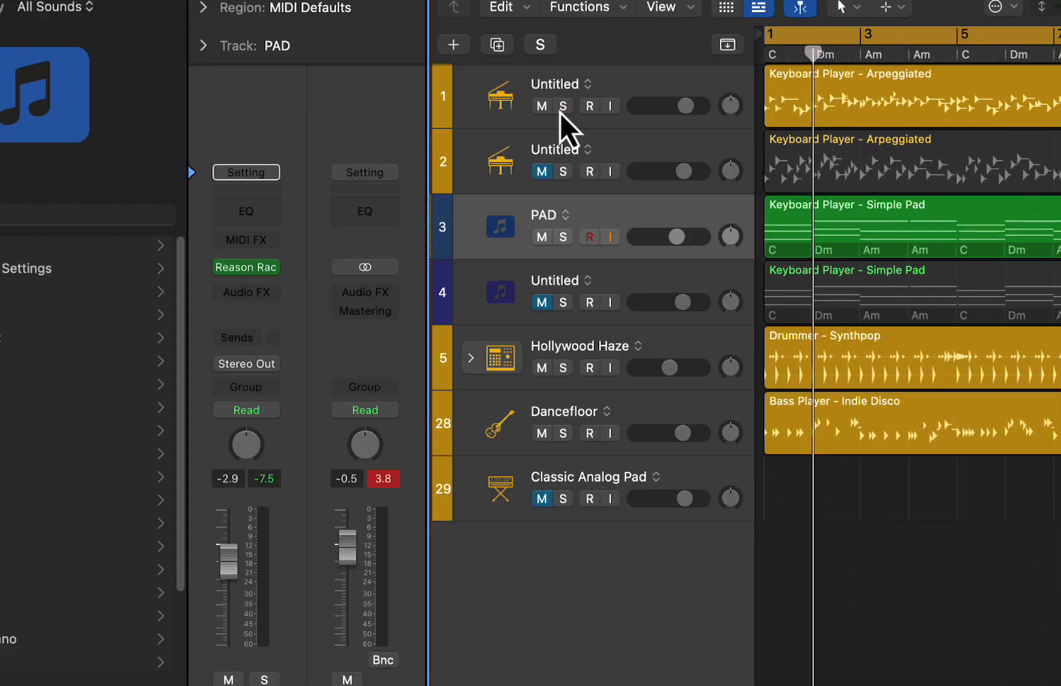
click(646, 83)
click(542, 433)
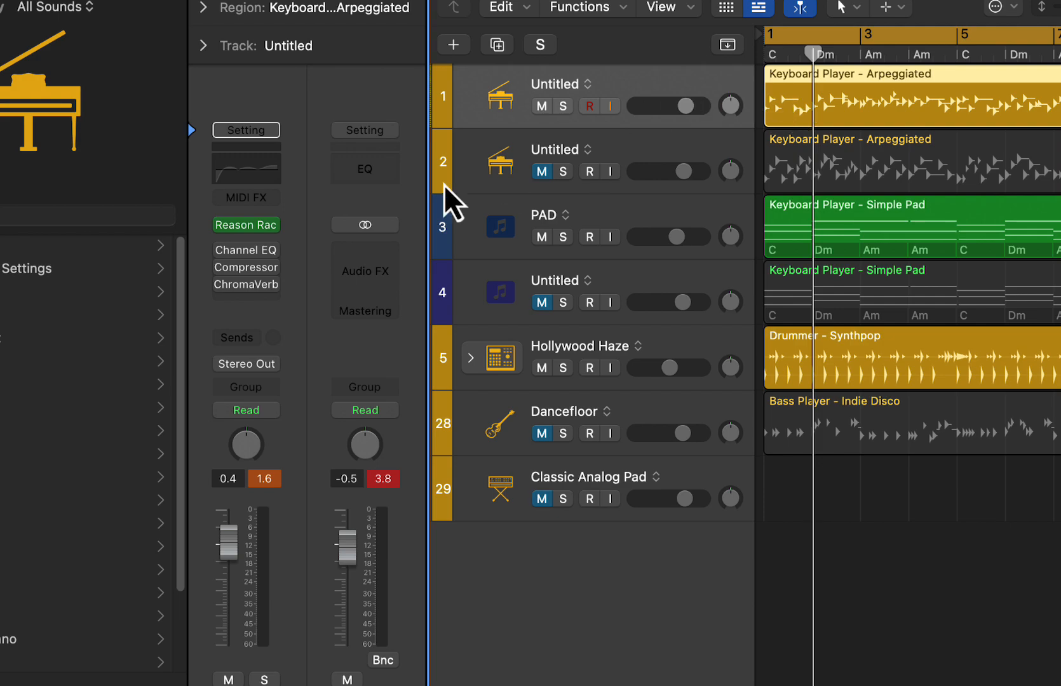
Open the Reason Rack on the first keyboard track and look through its Idiophone, Alligator and Audiomatic devices
click(254, 226)
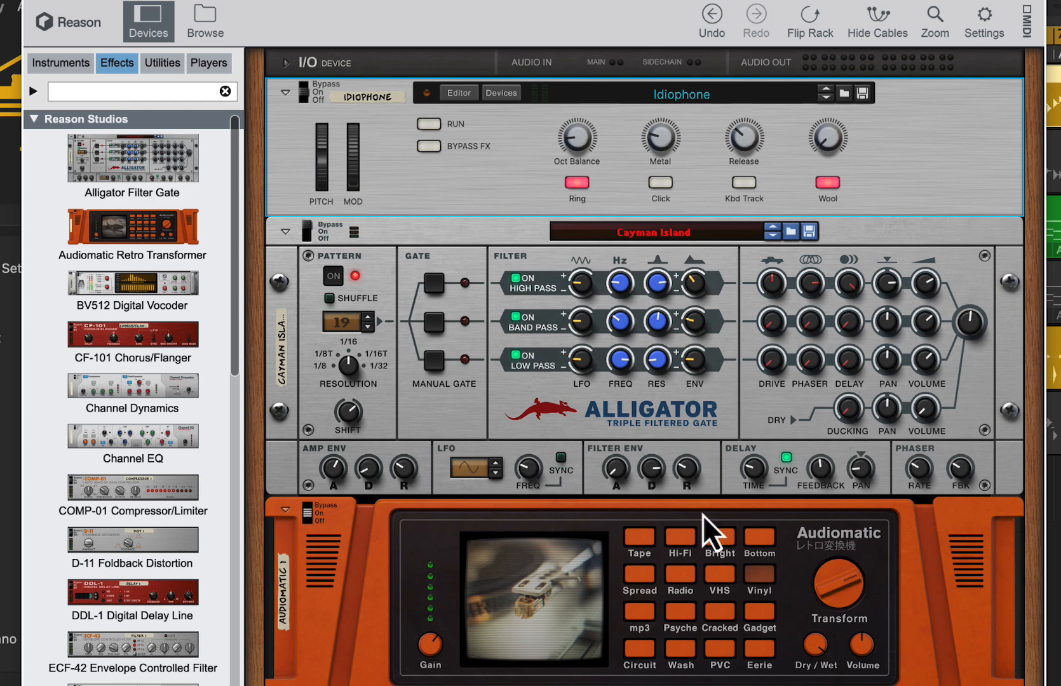
scroll(703, 515, down, 3)
scroll(702, 514, up, 3)
scroll(533, 316, down, 2)
scroll(533, 316, down, 1)
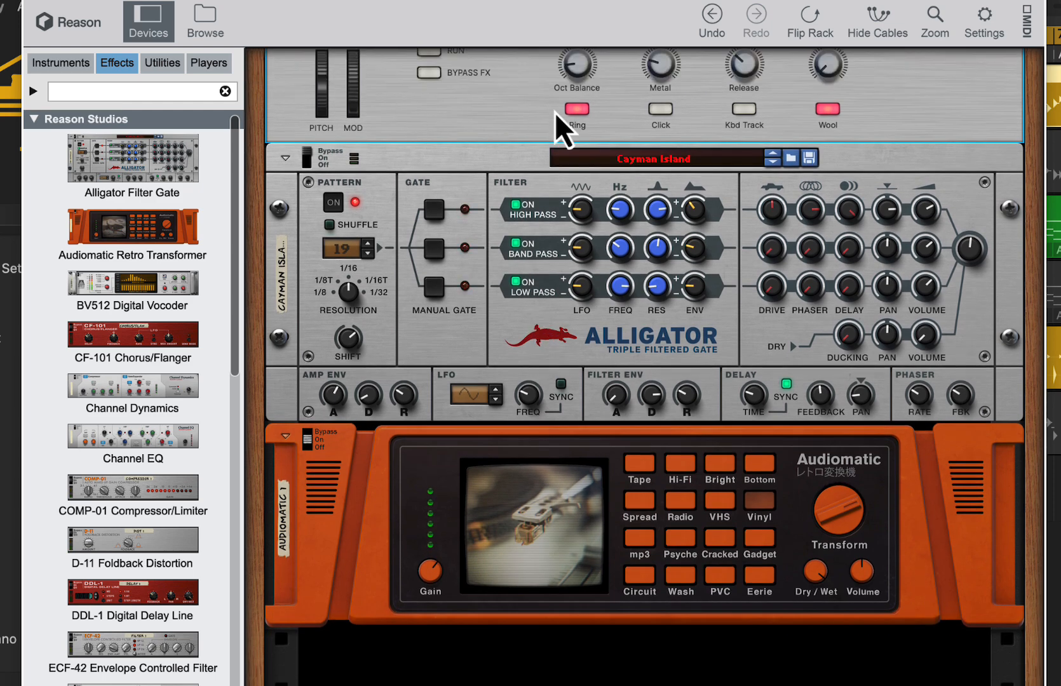
scroll(584, 199, up, 2)
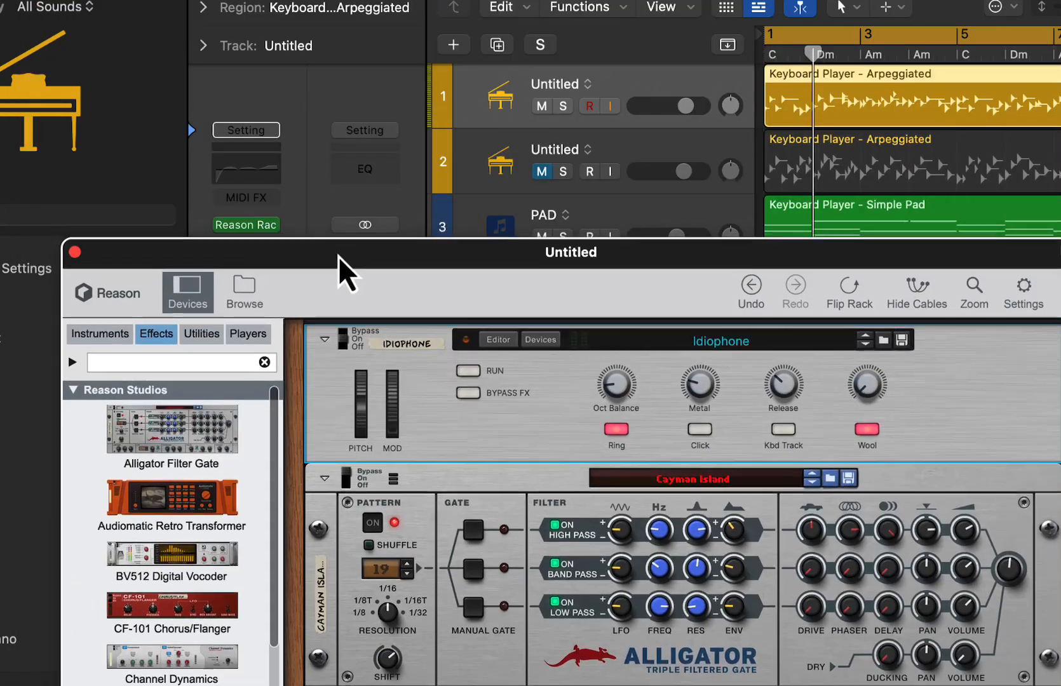
Play the first keyboard track in solo and move its Reason Rack window back into full view
click(562, 106)
key(space)
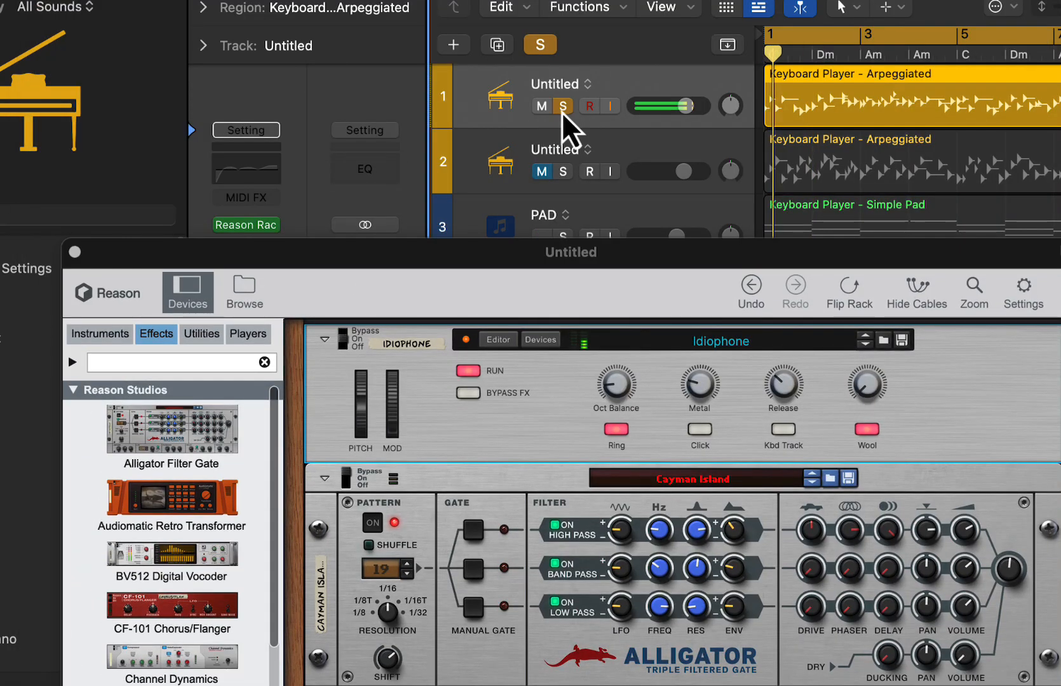
drag(633, 256, 625, 0)
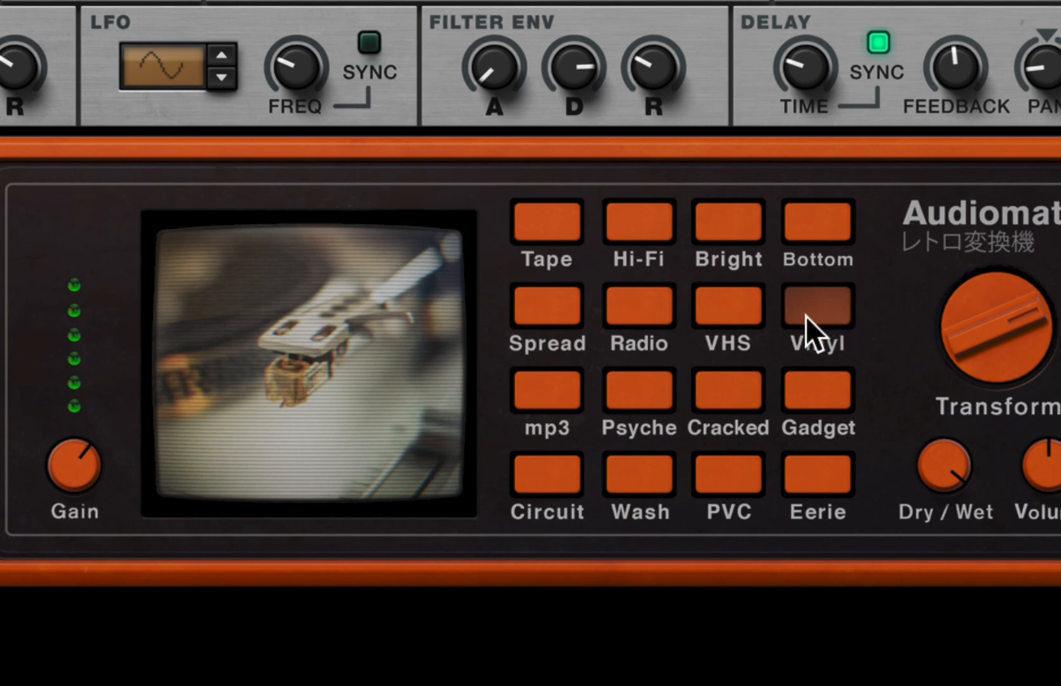
Audition the Audiomatic presets VHS, Tape, Spread, Psyche and PVC during playback, and return to Vinyl
click(737, 313)
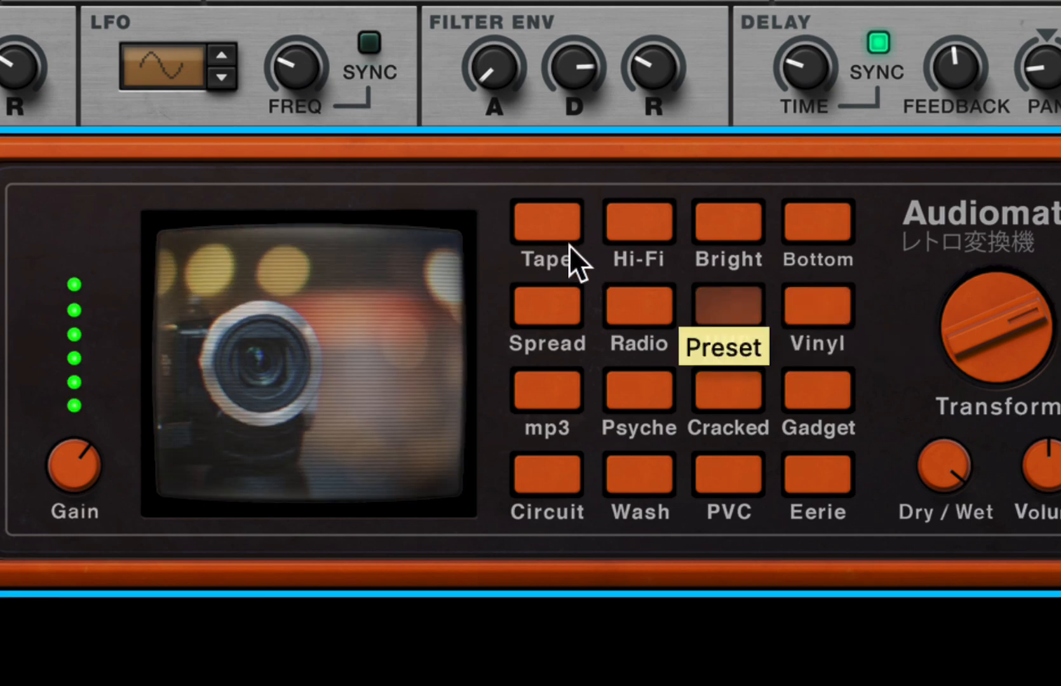
click(552, 229)
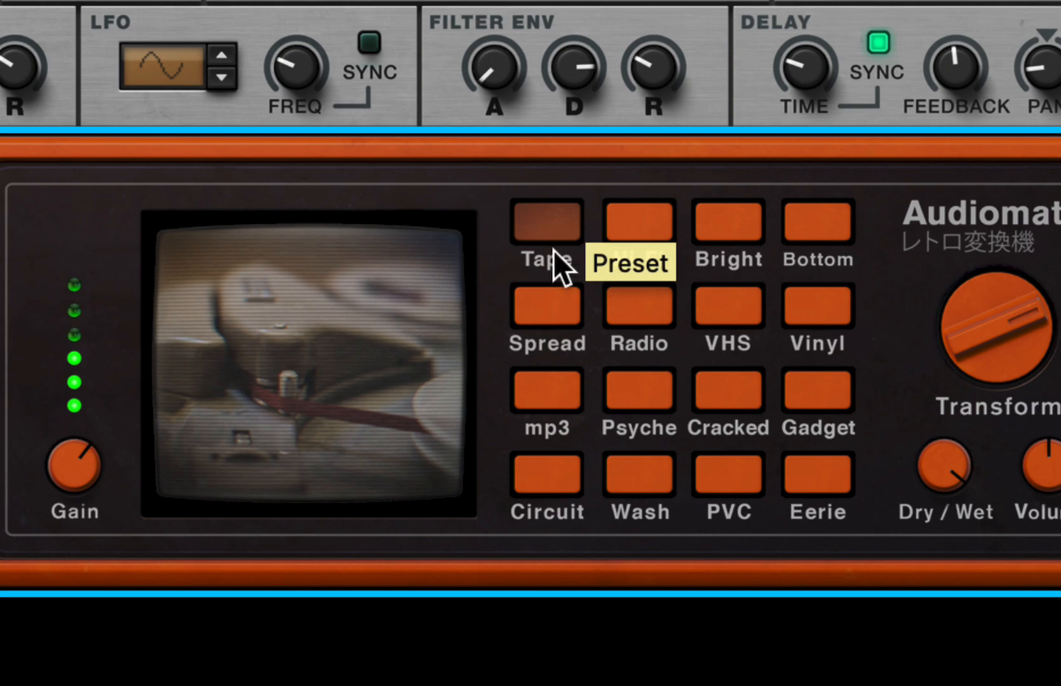
click(559, 306)
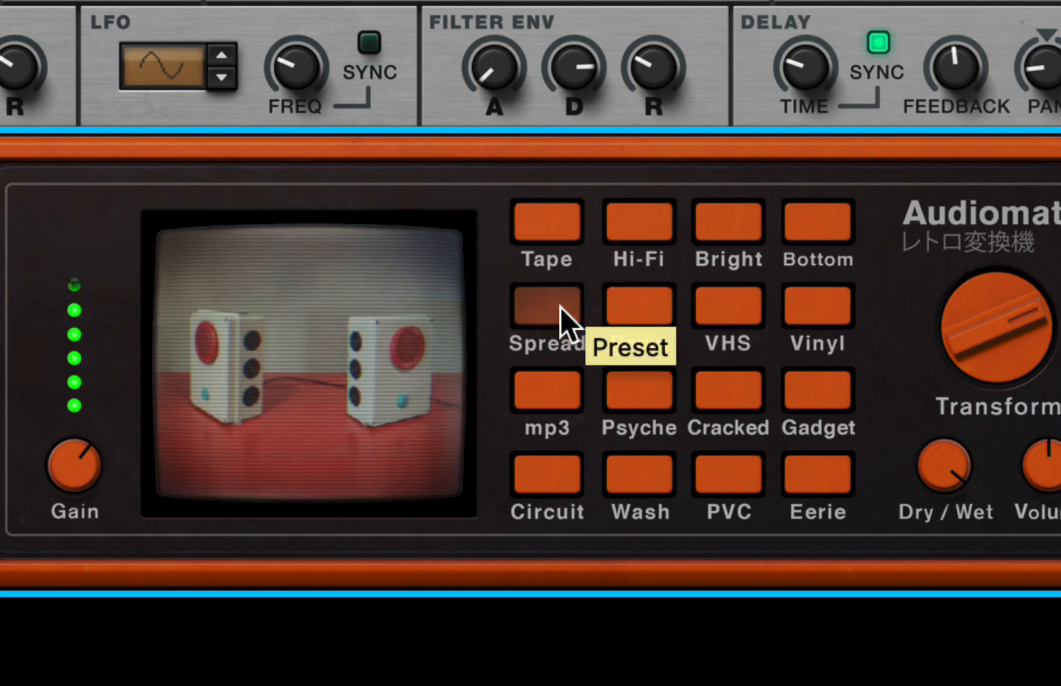
click(637, 391)
click(740, 466)
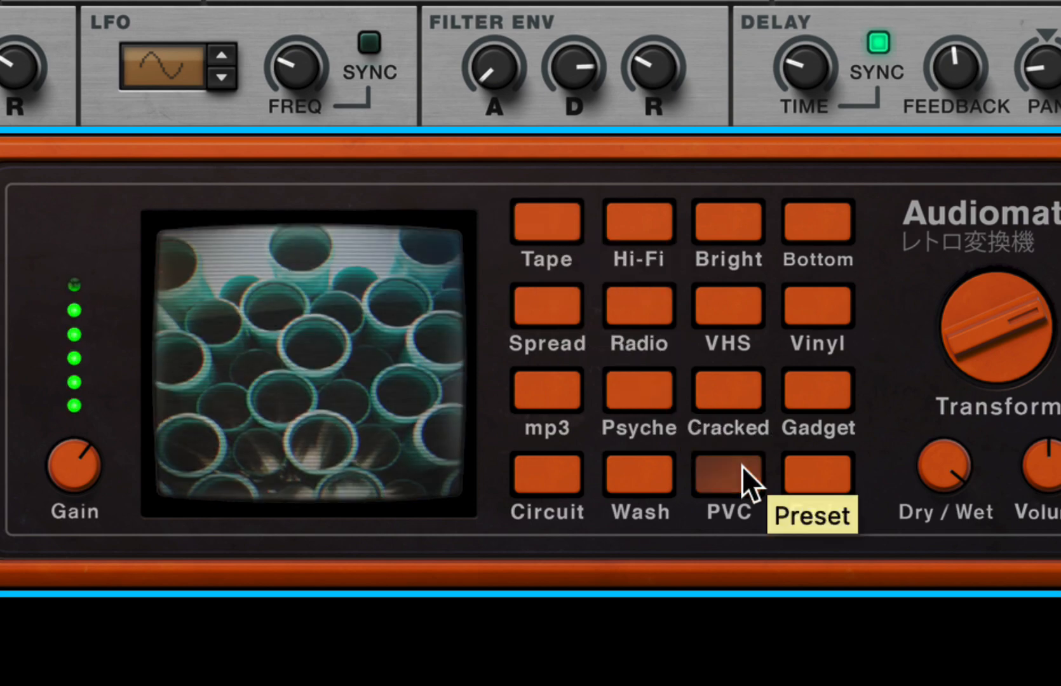
click(812, 305)
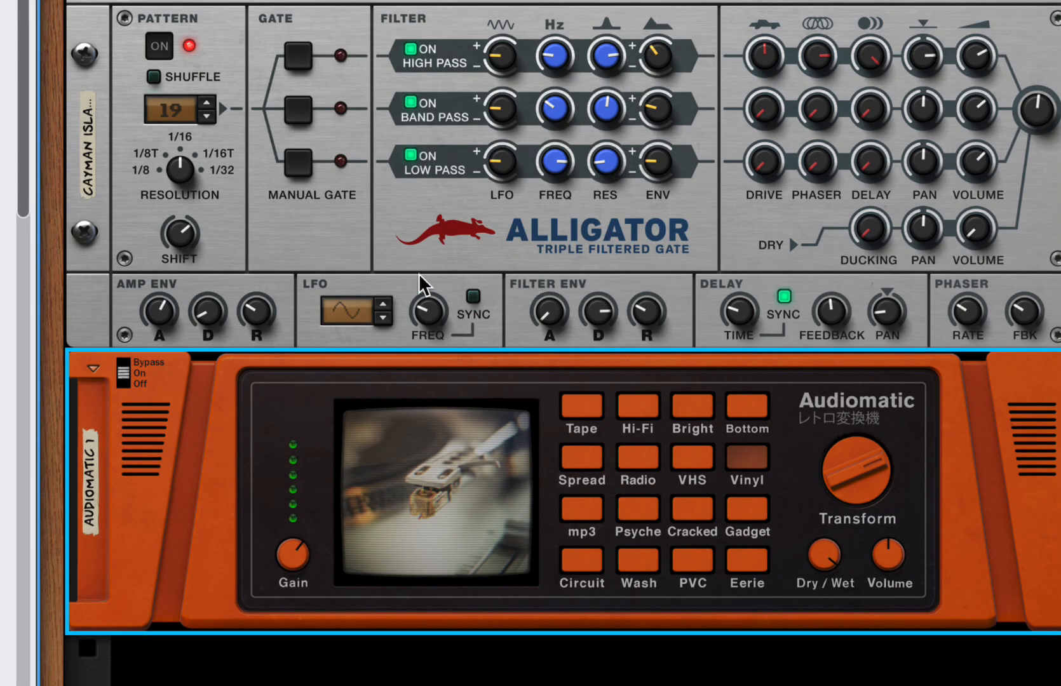
Open the PAD track's Reason Rack and look through its Polytone, Audiomatic, Sidechain Tool, Stereo Tool and Channel EQ devices
scroll(418, 273, up, 1)
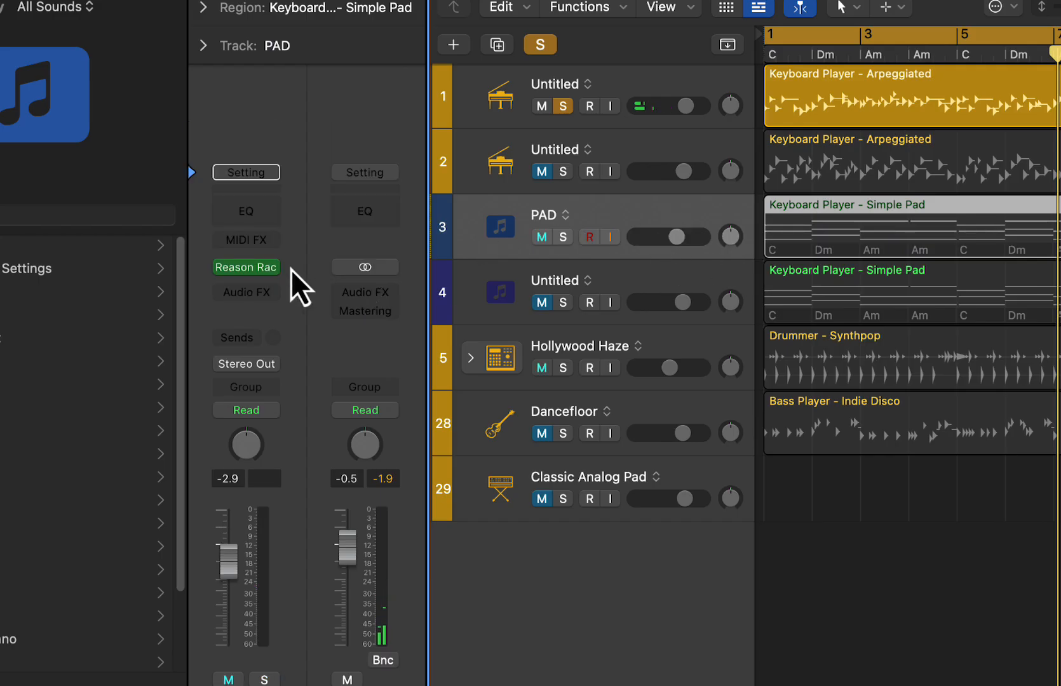
click(253, 267)
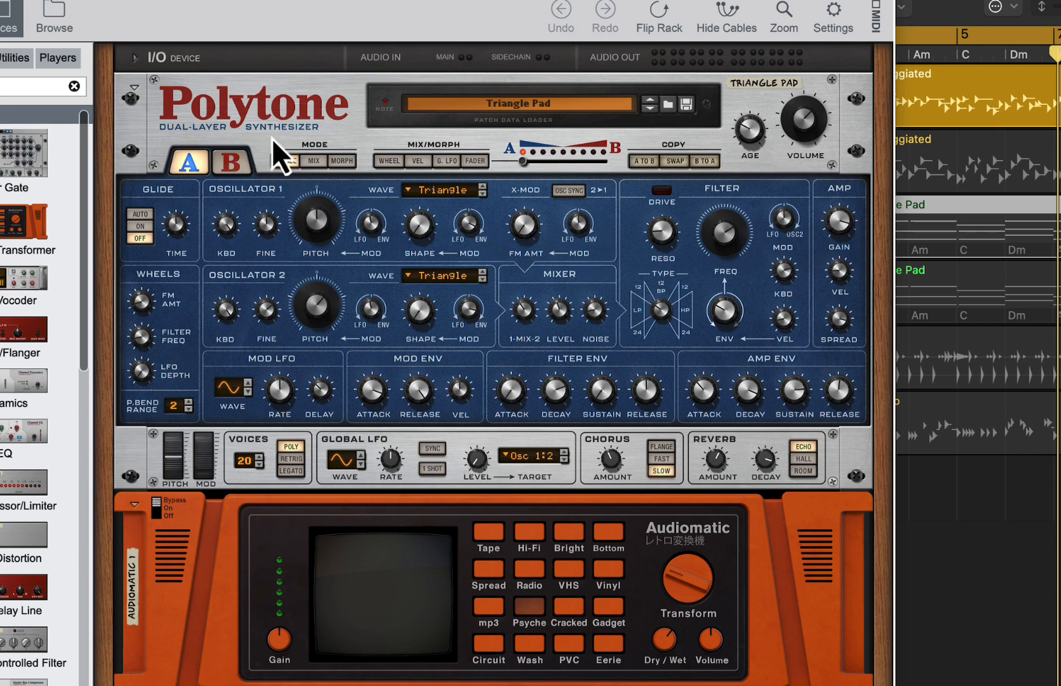
scroll(556, 384, down, 3)
scroll(555, 385, down, 4)
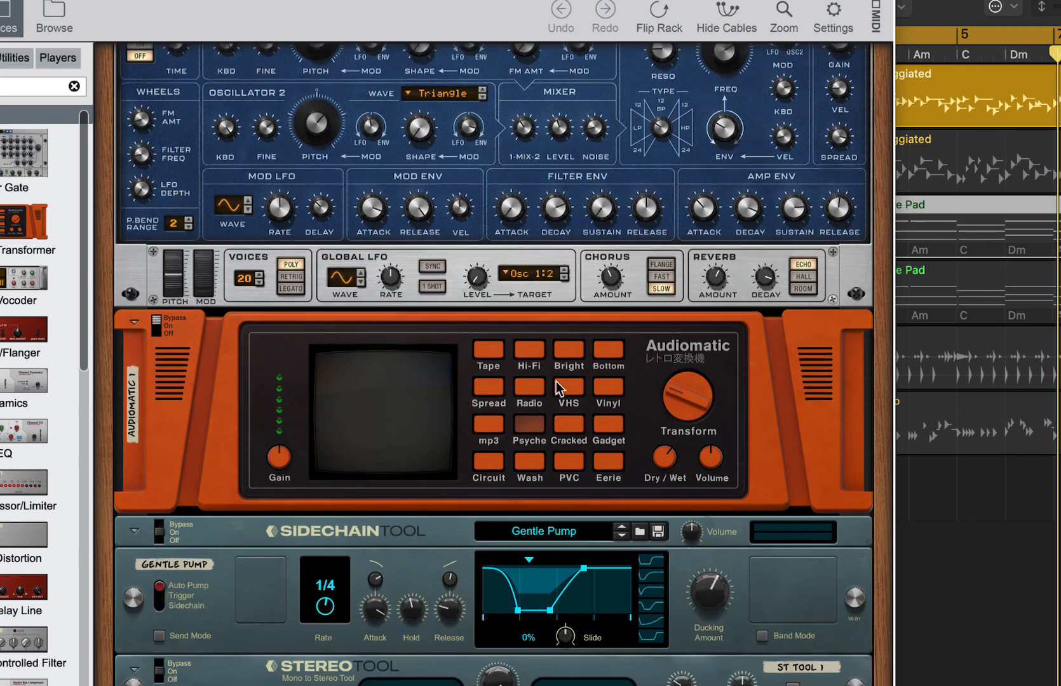
scroll(556, 381, down, 8)
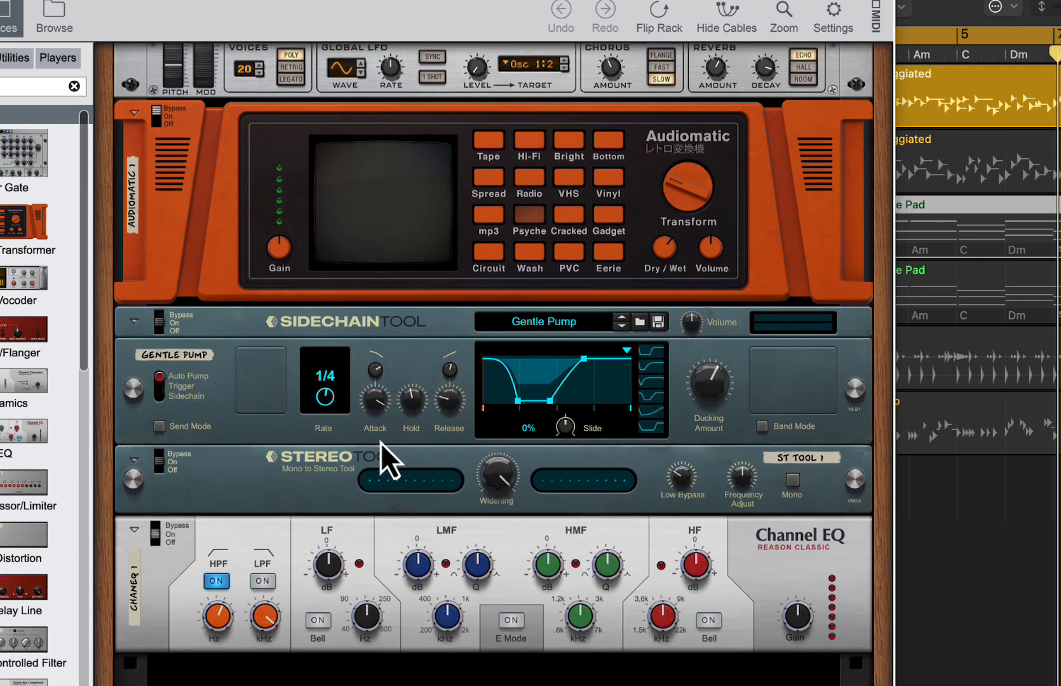
scroll(380, 442, down, 2)
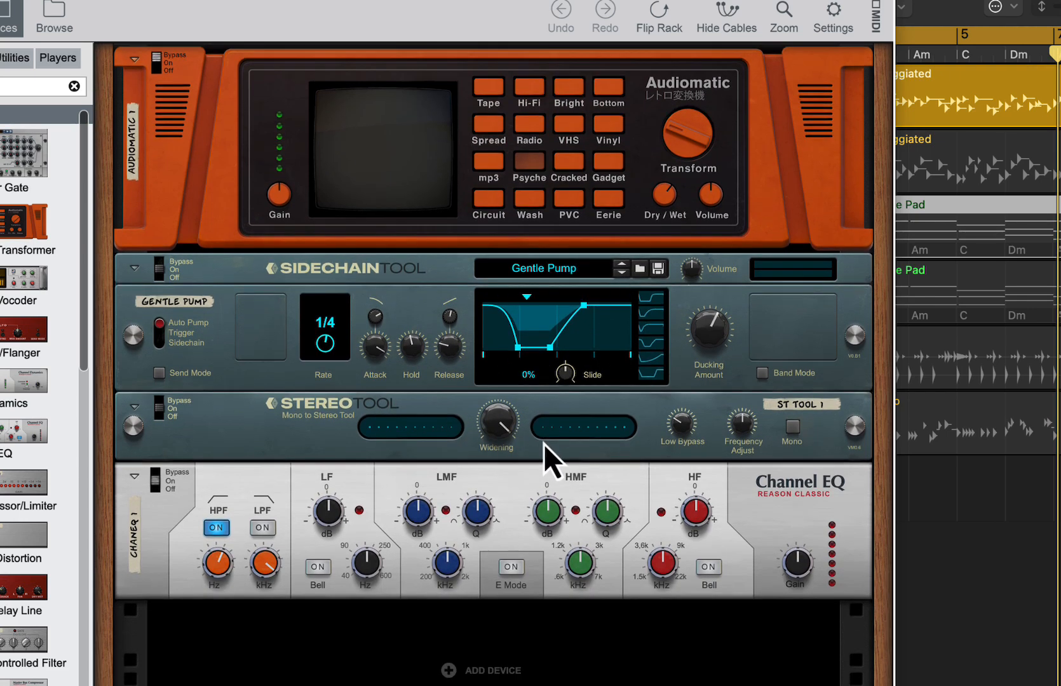
Play the PAD track in solo and reopen its Reason Rack at the Polytone synthesizer
click(958, 506)
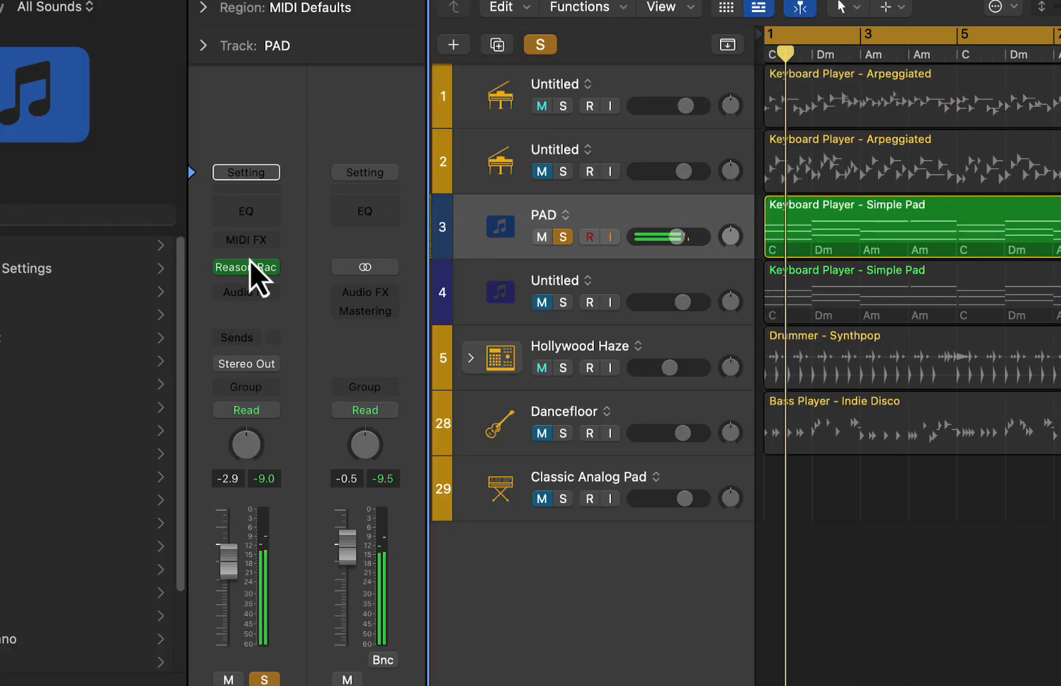
click(253, 266)
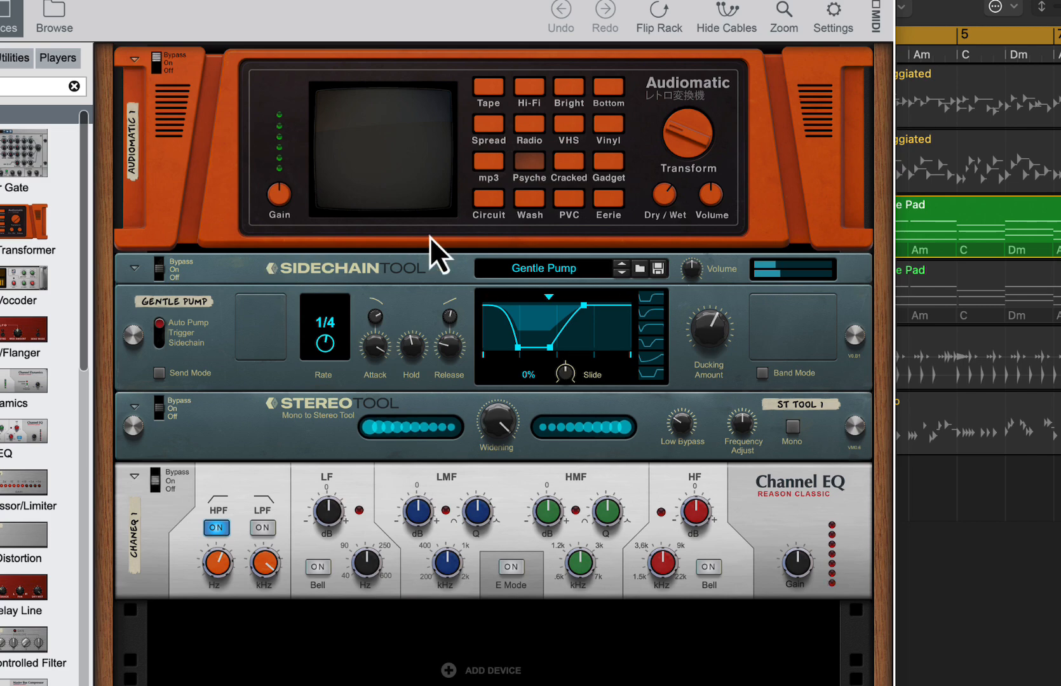
scroll(429, 237, up, 8)
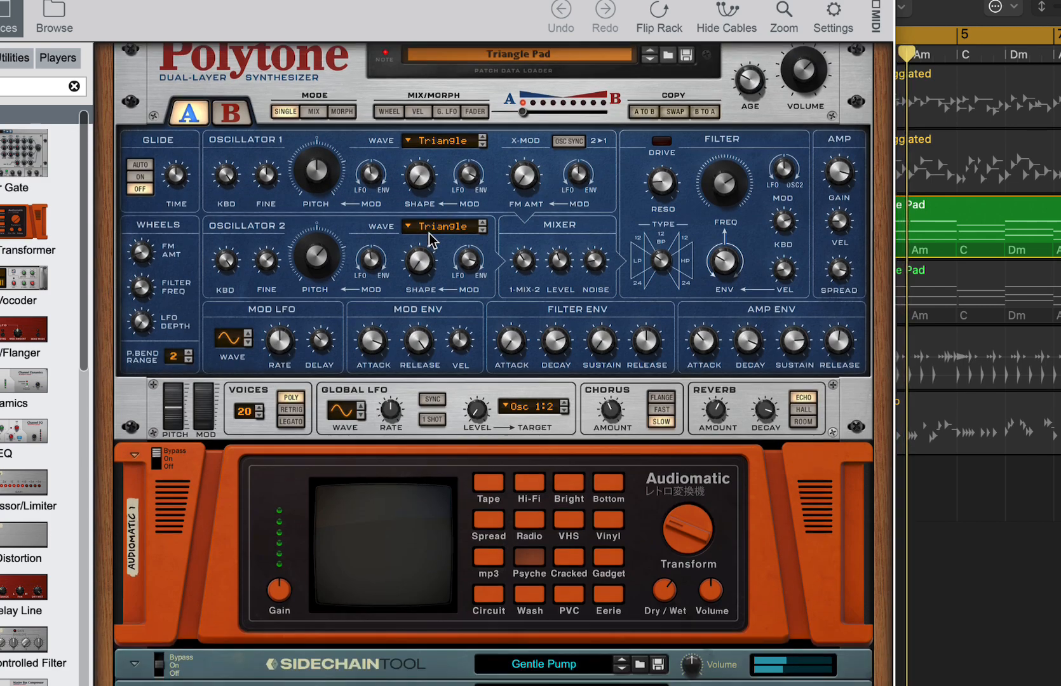
Bypass the Sidechain Tool on the PAD track to compare the sound, and switch it back on
scroll(428, 233, down, 4)
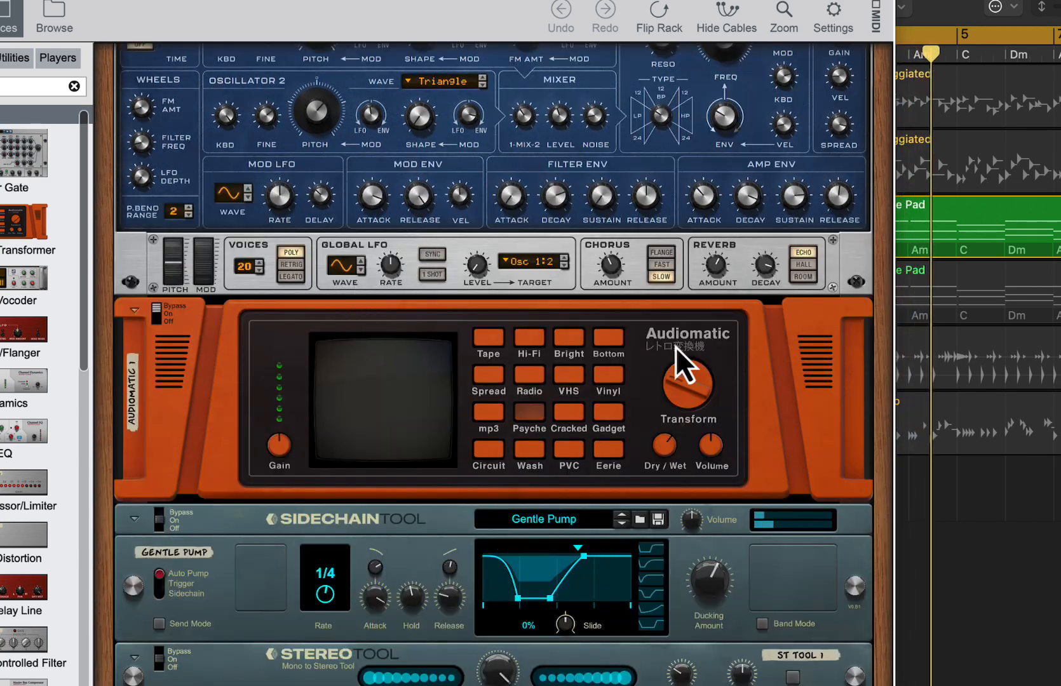
scroll(474, 439, down, 2)
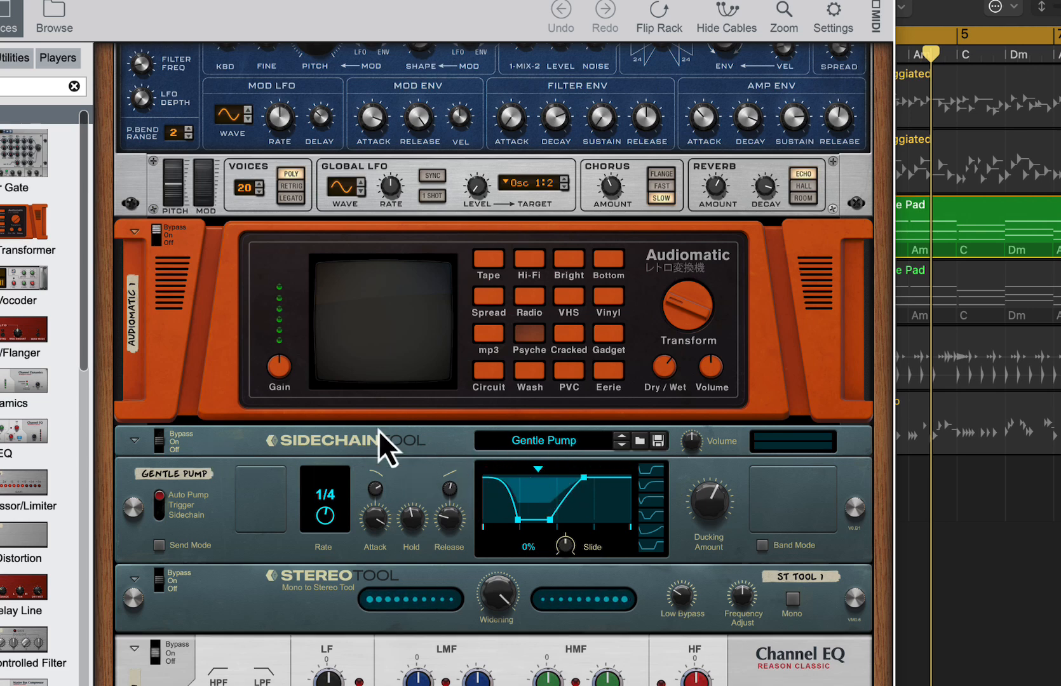
click(163, 440)
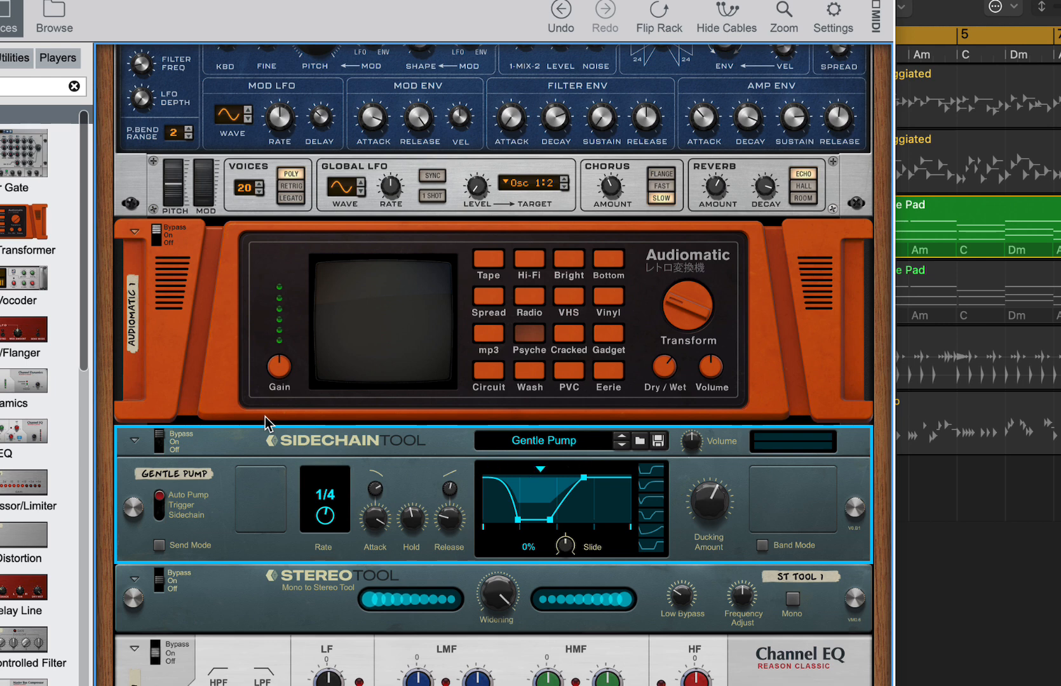
click(163, 443)
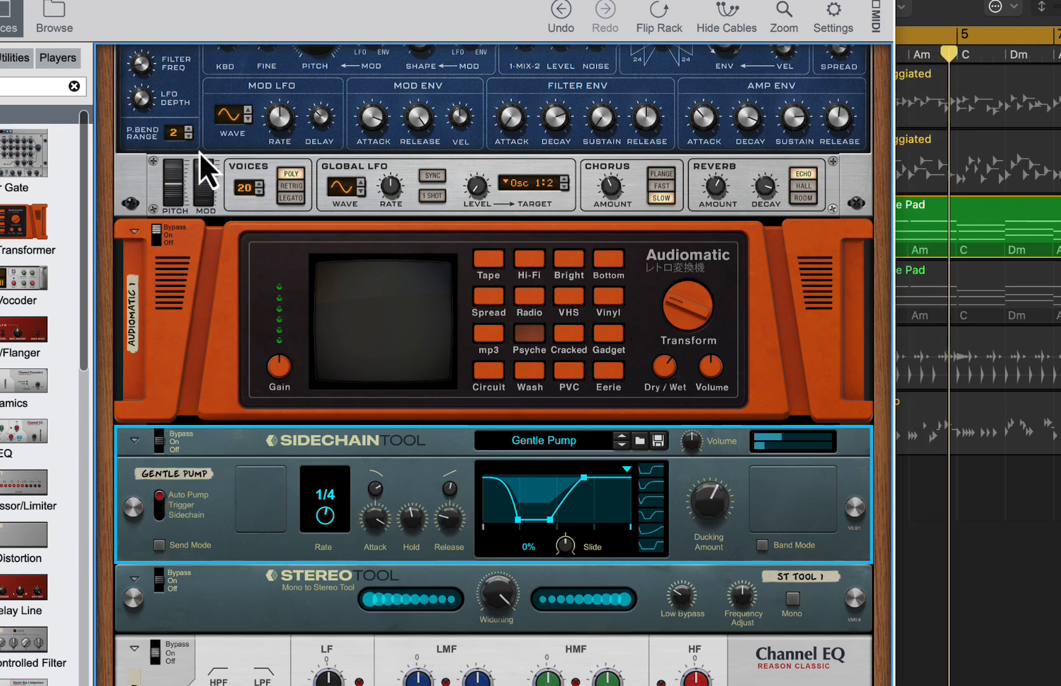
Close the PAD track's Reason Rack window and take the track out of solo
key(super+w)
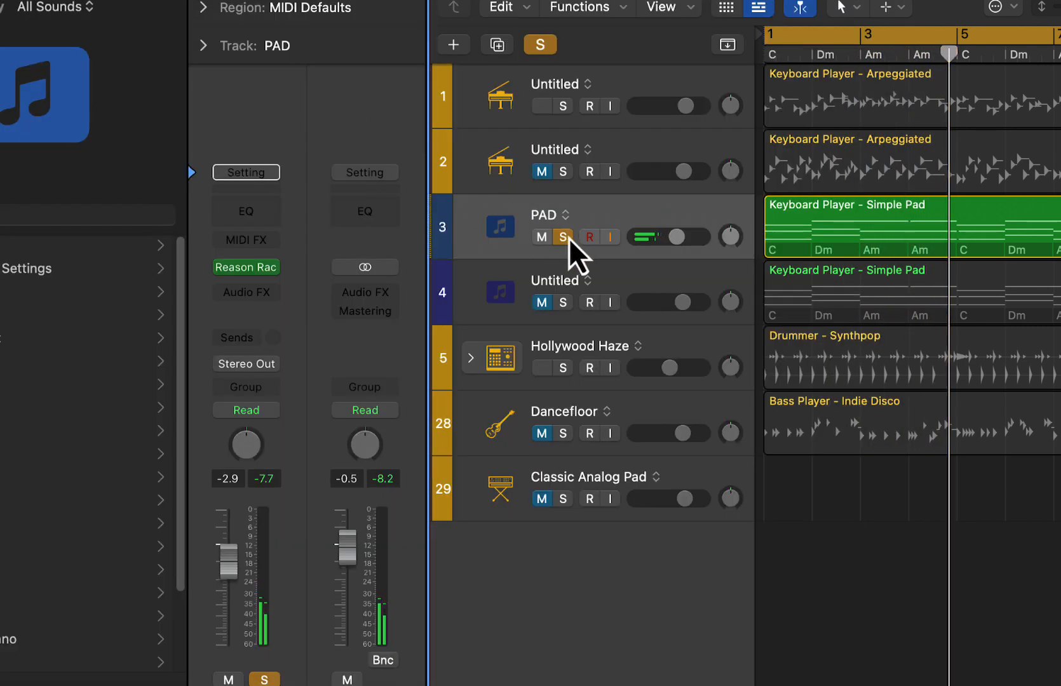
click(566, 237)
Open the Reason Rack on the Hollywood Haze drum track and look over its Drums combinator devices
click(615, 372)
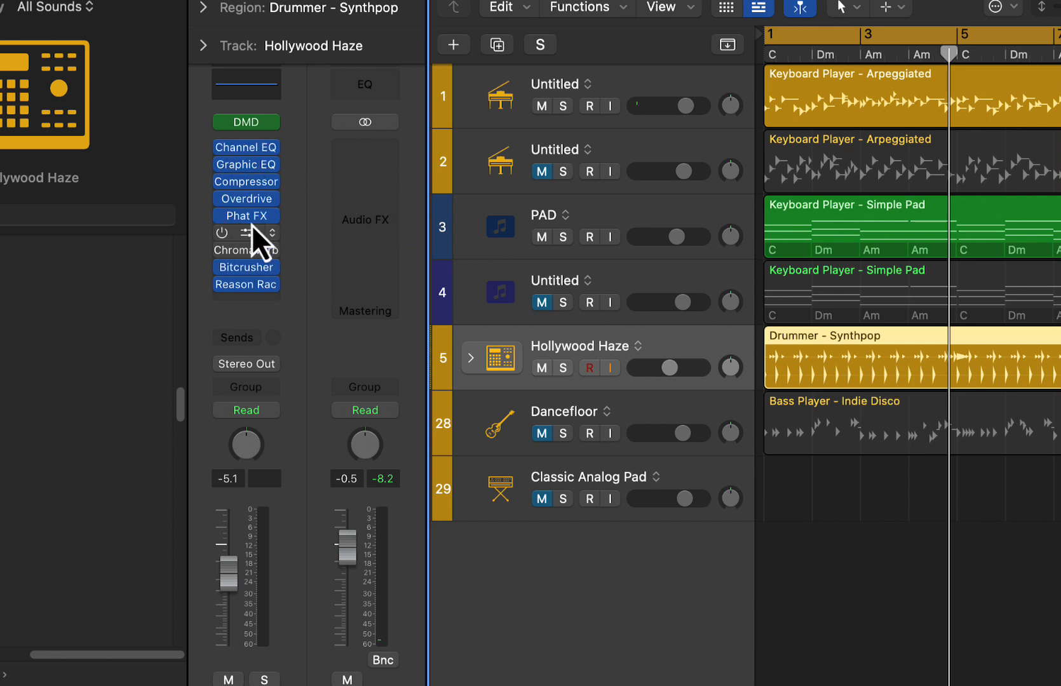
click(248, 285)
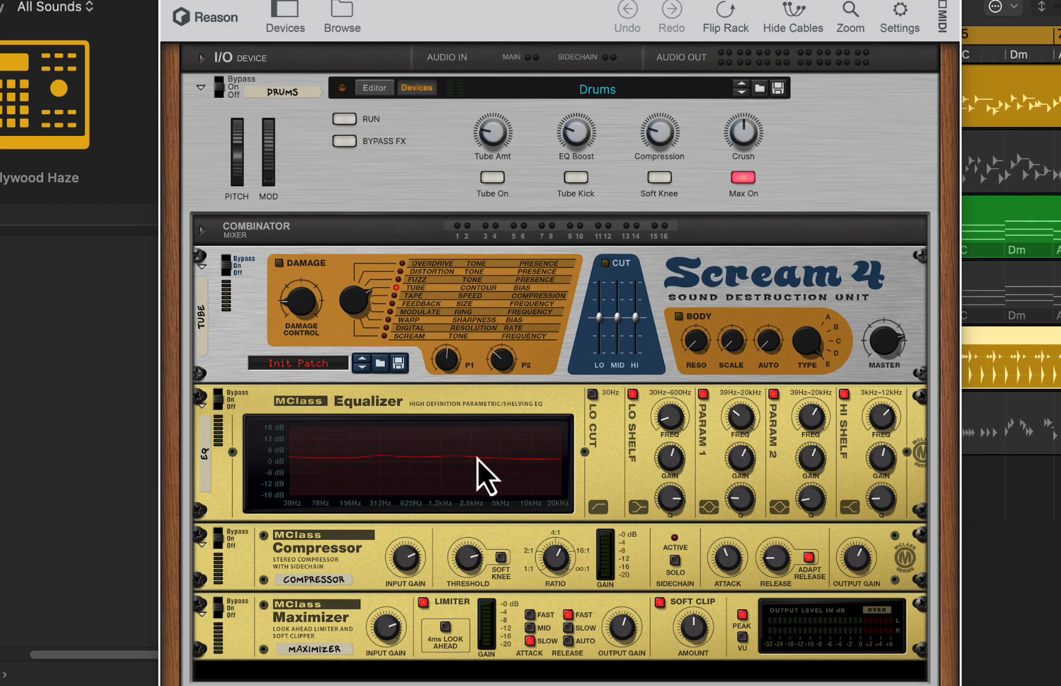
scroll(516, 482, down, 2)
scroll(516, 482, up, 2)
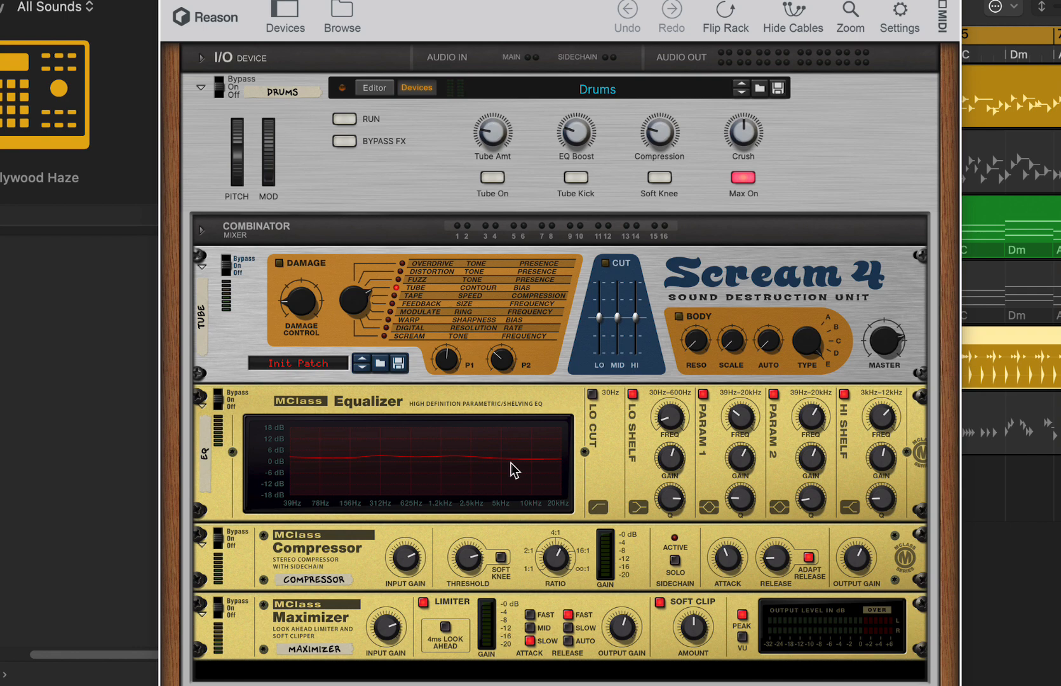
Play the project to hear the Hollywood Haze drums through the Drums combinator, and leave the rack
key(space)
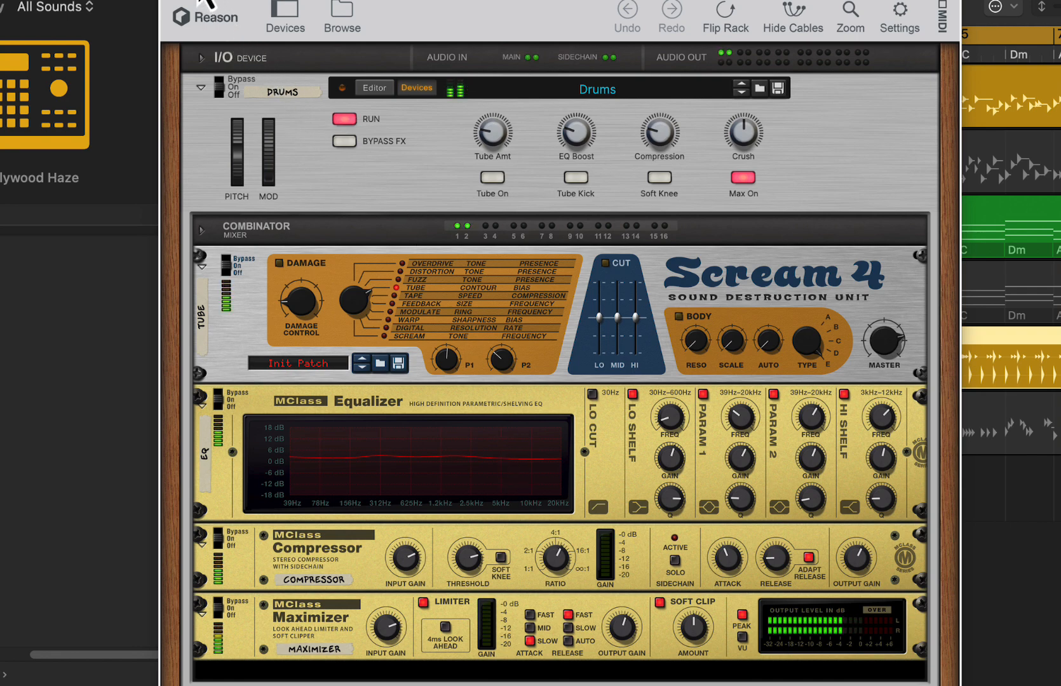
key(space)
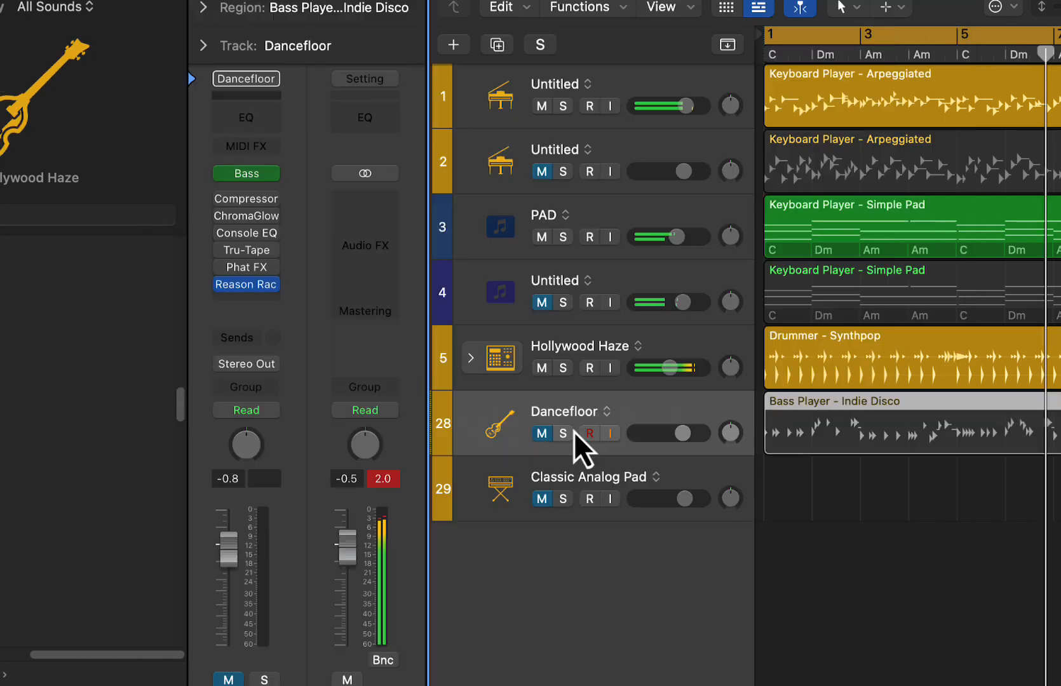
Unmute the Dancefloor bass track and open its Reason Rack to look over the Ugly Bass combinator and Audiomatic
click(542, 433)
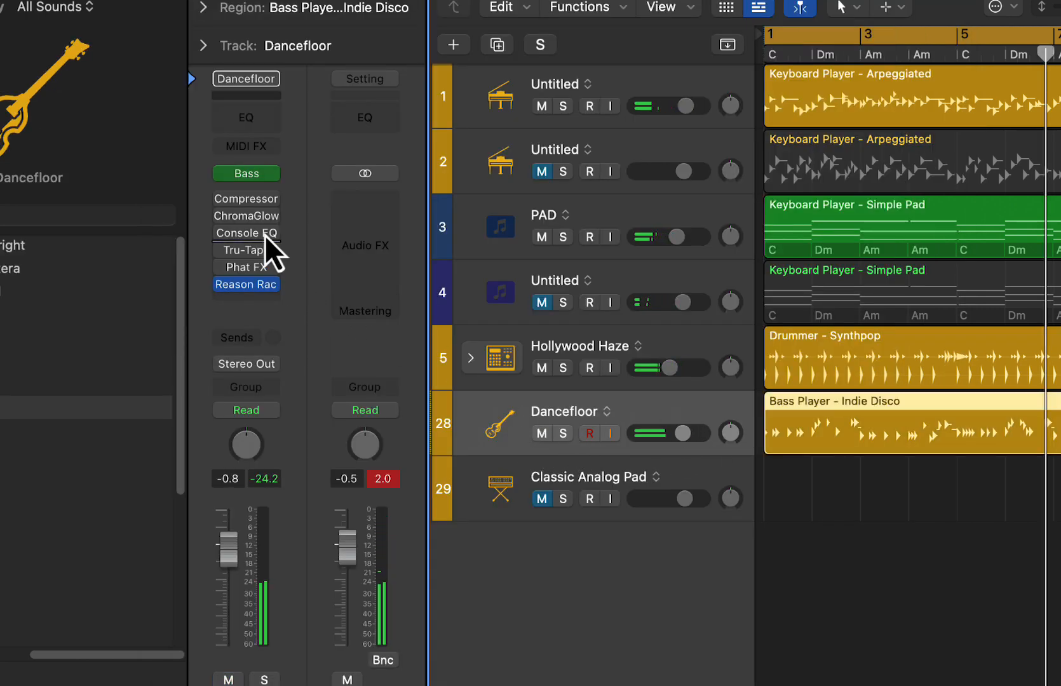
click(249, 286)
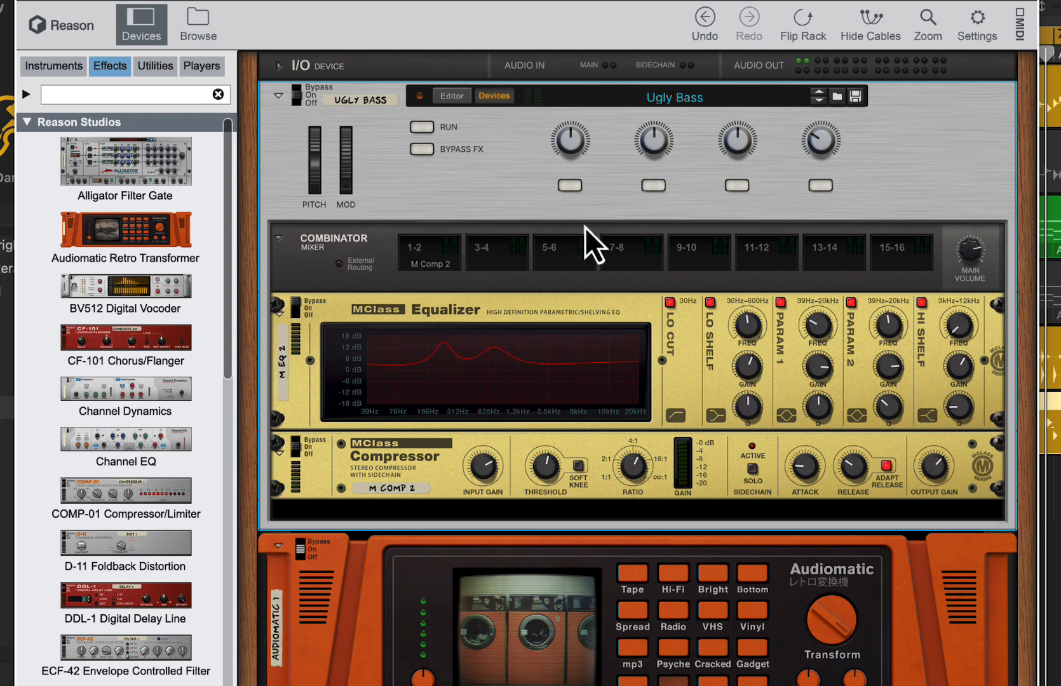
scroll(509, 193, down, 3)
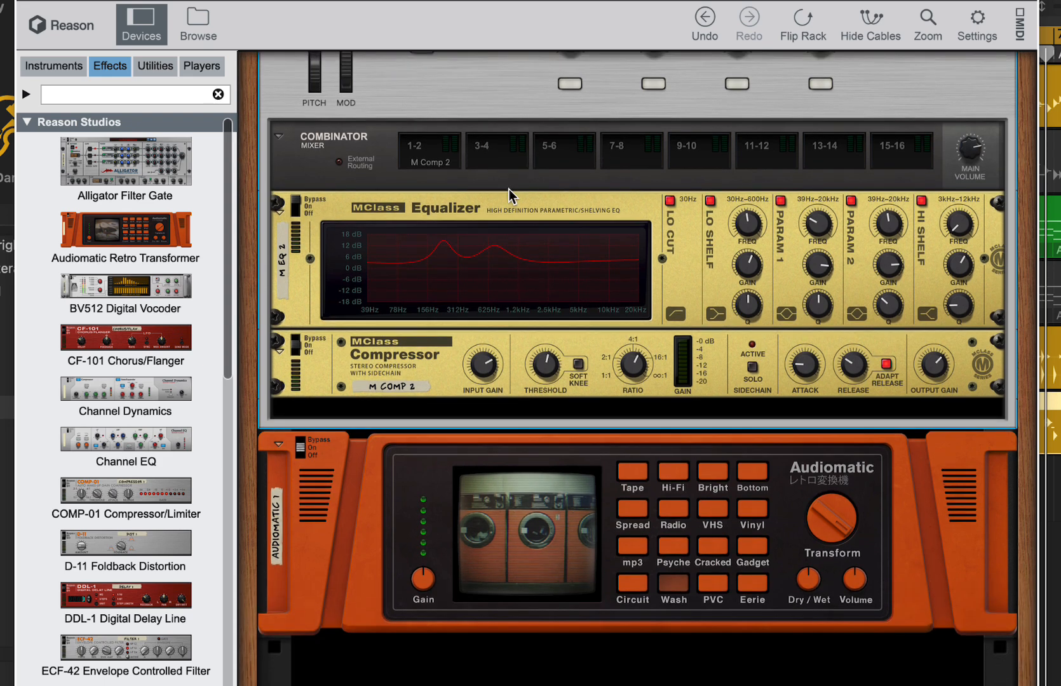
scroll(509, 188, down, 1)
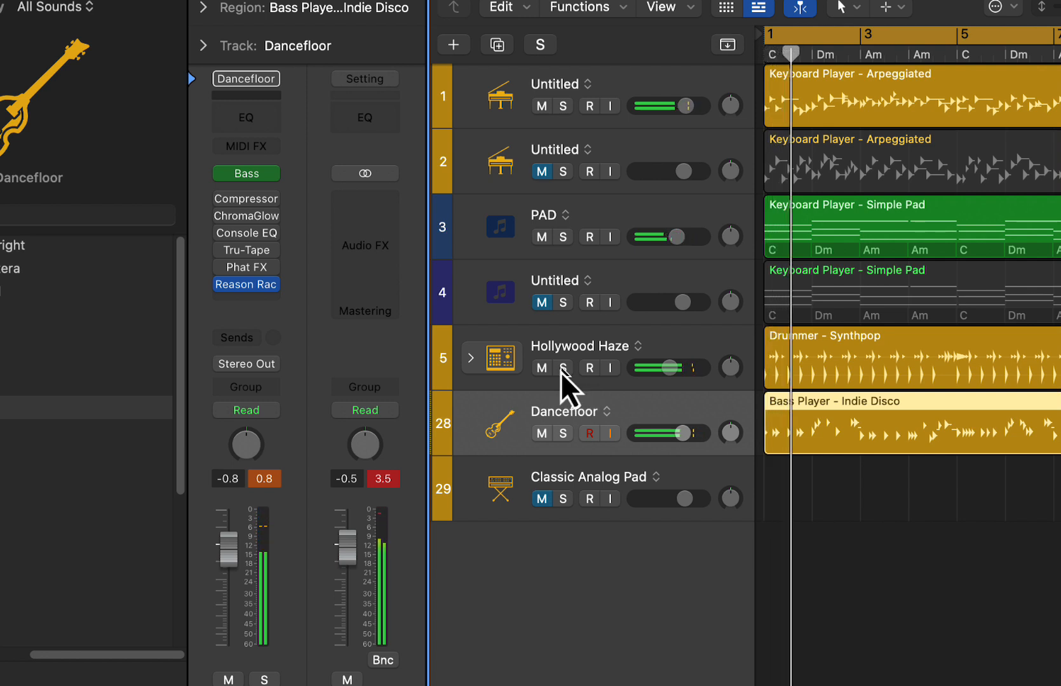
Mute the Dancefloor track, and unmute and solo track 4 with the Simple Pad region
click(550, 438)
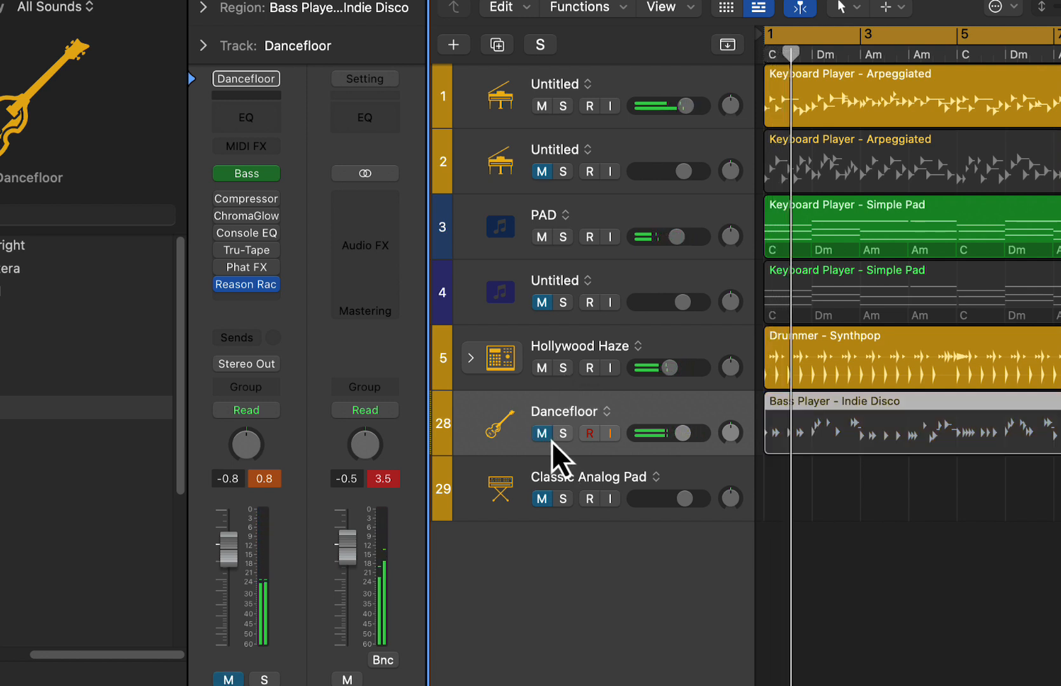
click(543, 304)
click(559, 304)
click(613, 278)
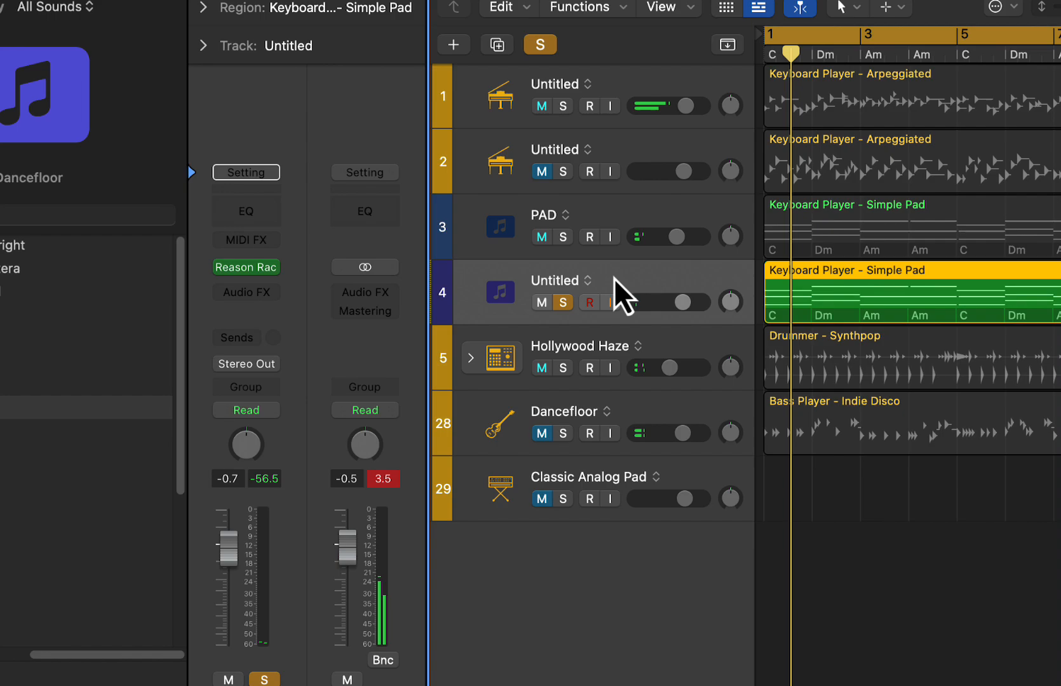
Open track 4's Reason Rack and look over the Dual Arpeggio player and the Polytone synthesizer
click(254, 267)
drag(805, 230, 442, 0)
scroll(682, 268, up, 3)
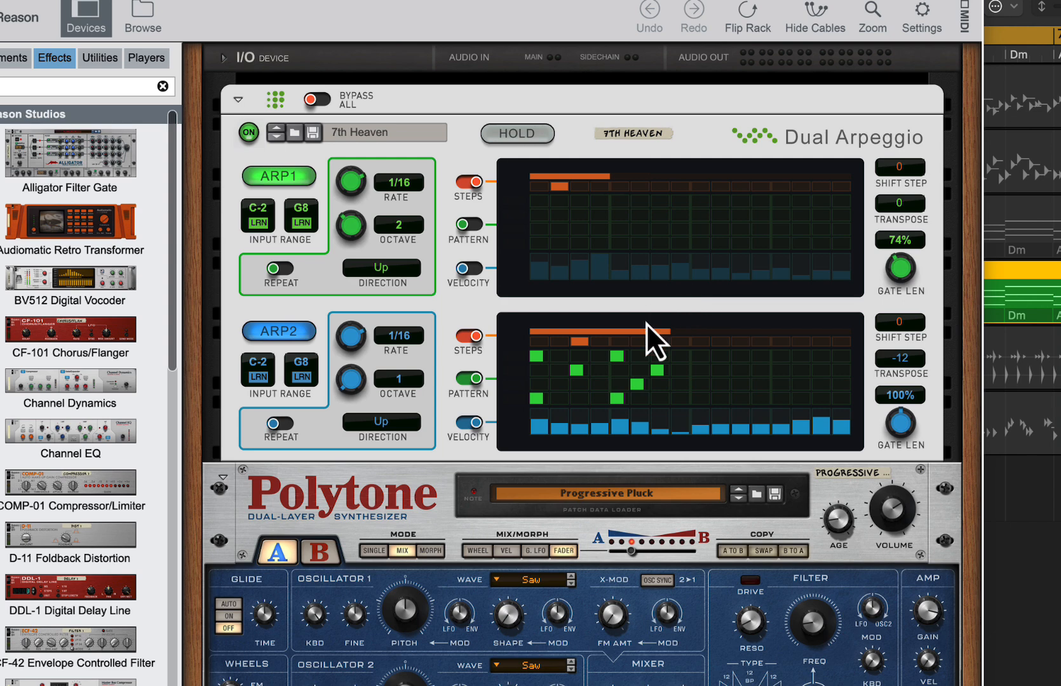
scroll(646, 323, down, 2)
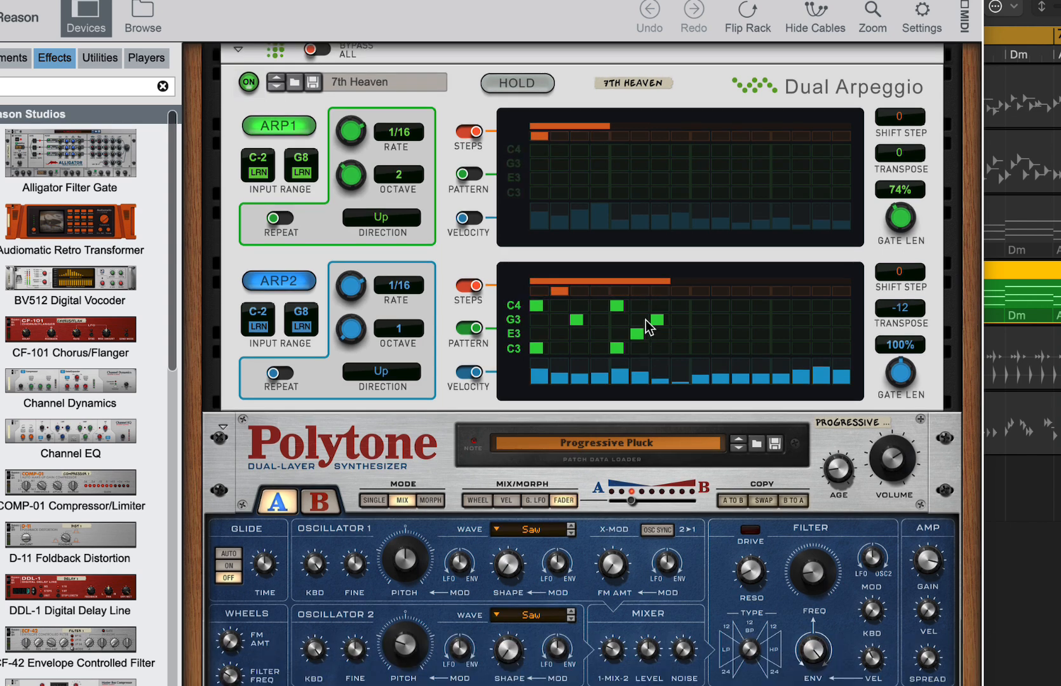
scroll(645, 323, down, 3)
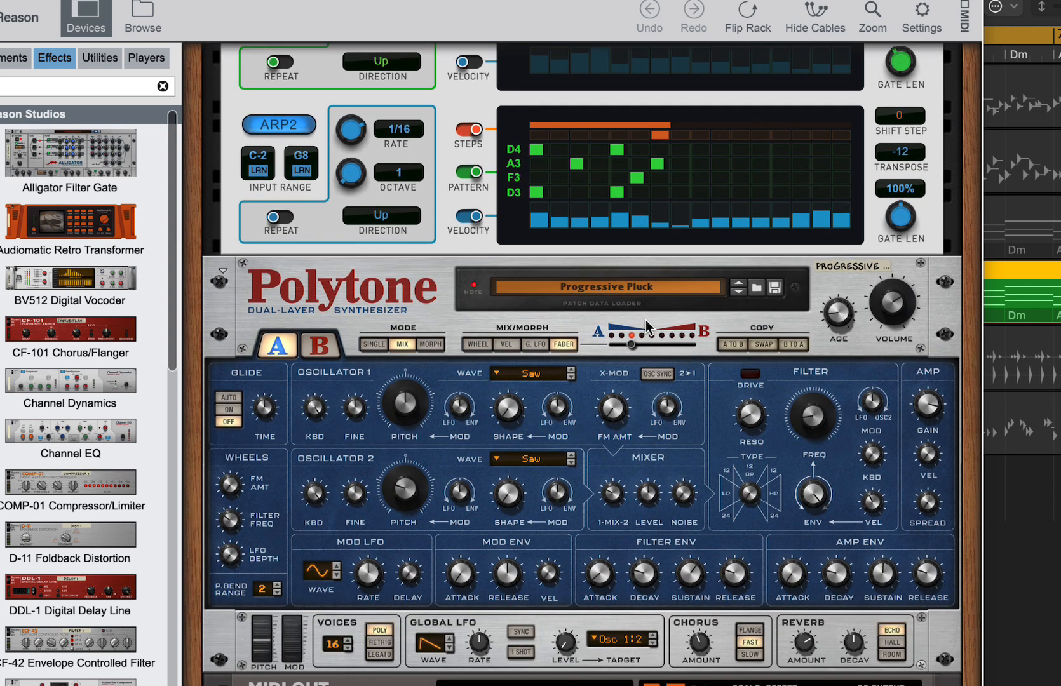
scroll(645, 323, down, 2)
scroll(645, 327, up, 6)
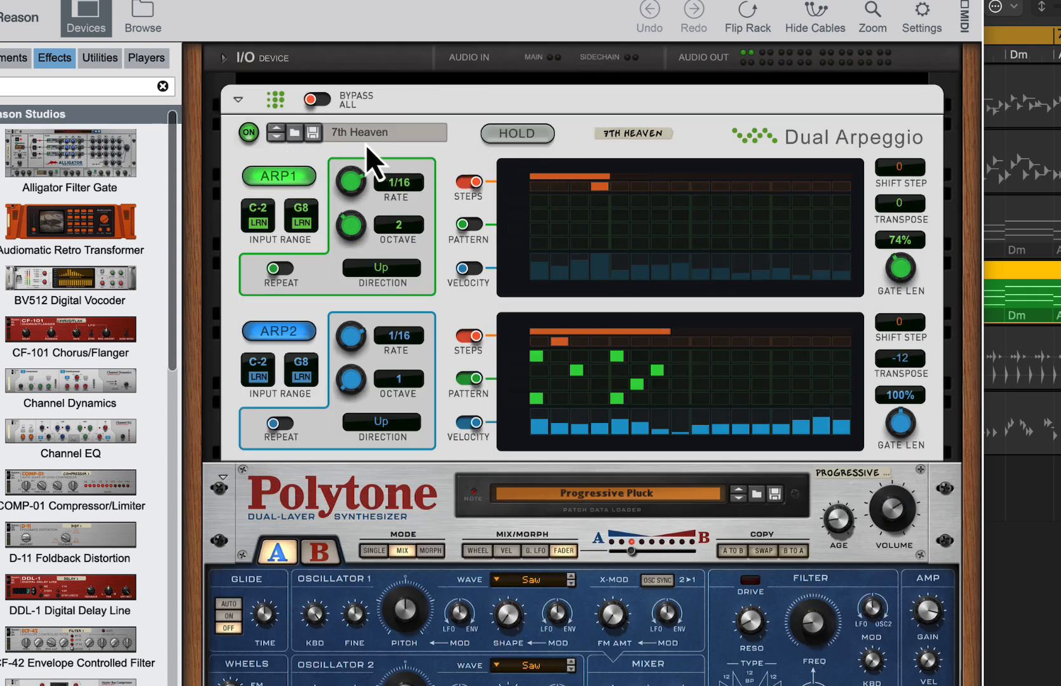
Change the Dual Arpeggio patch to Action, and close the rack window with playback stopped
click(277, 138)
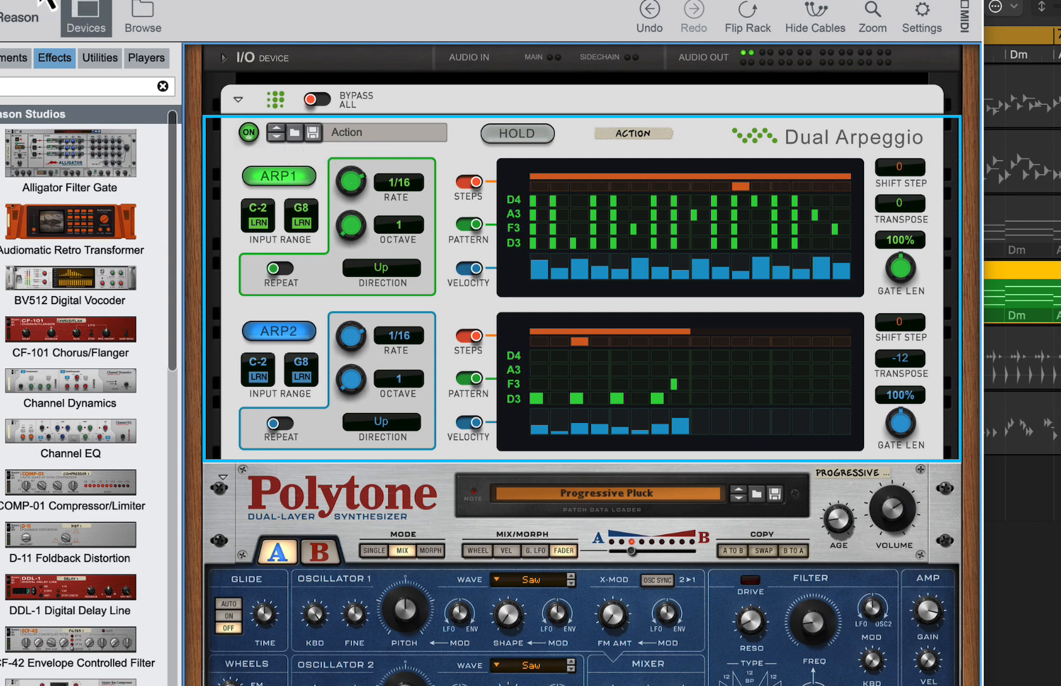
click(1, 1)
key(space)
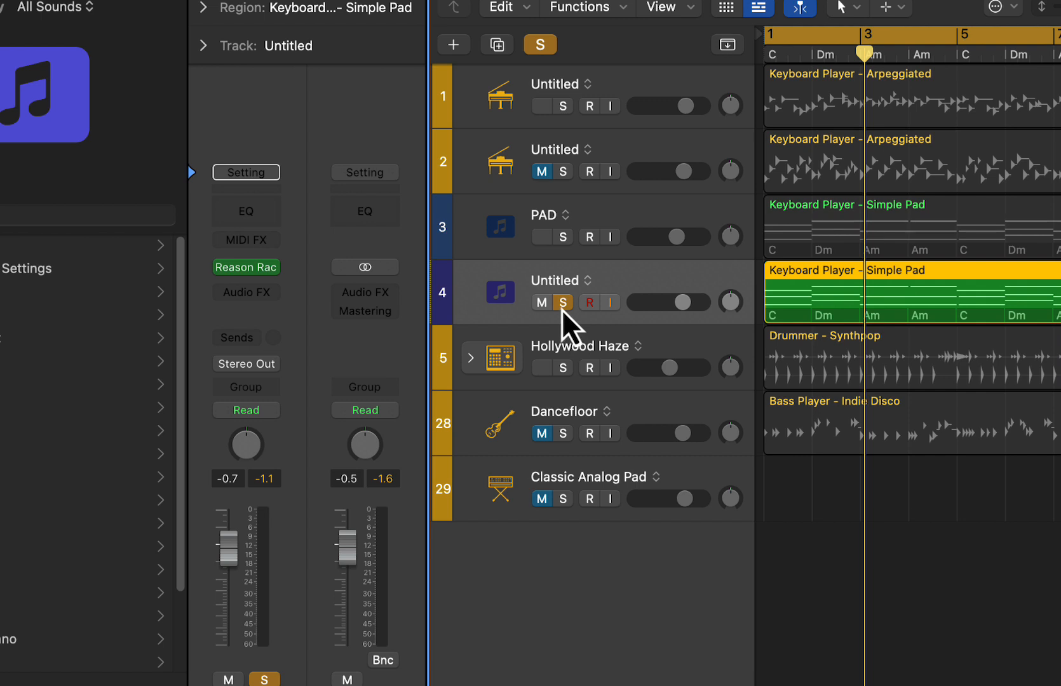
Solo the Hollywood Haze drum track along with track 4 and play from the start
click(564, 365)
key(Return)
key(space)
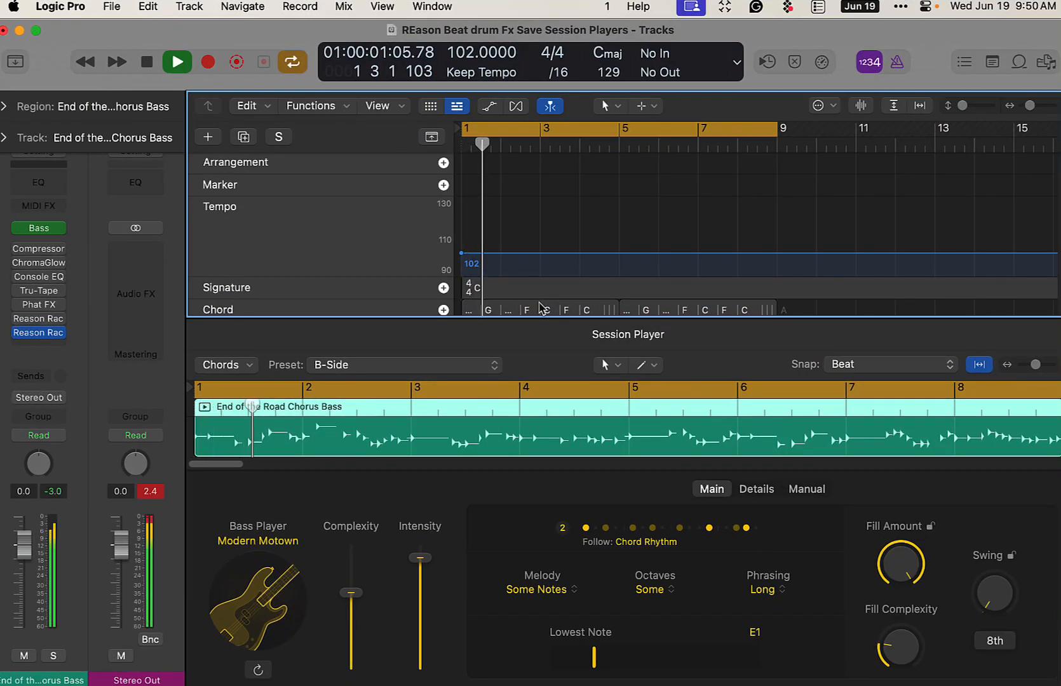
Clear the lower editor area to show all tracks, and mute the Tight Trap track with playback stopped
key(x)
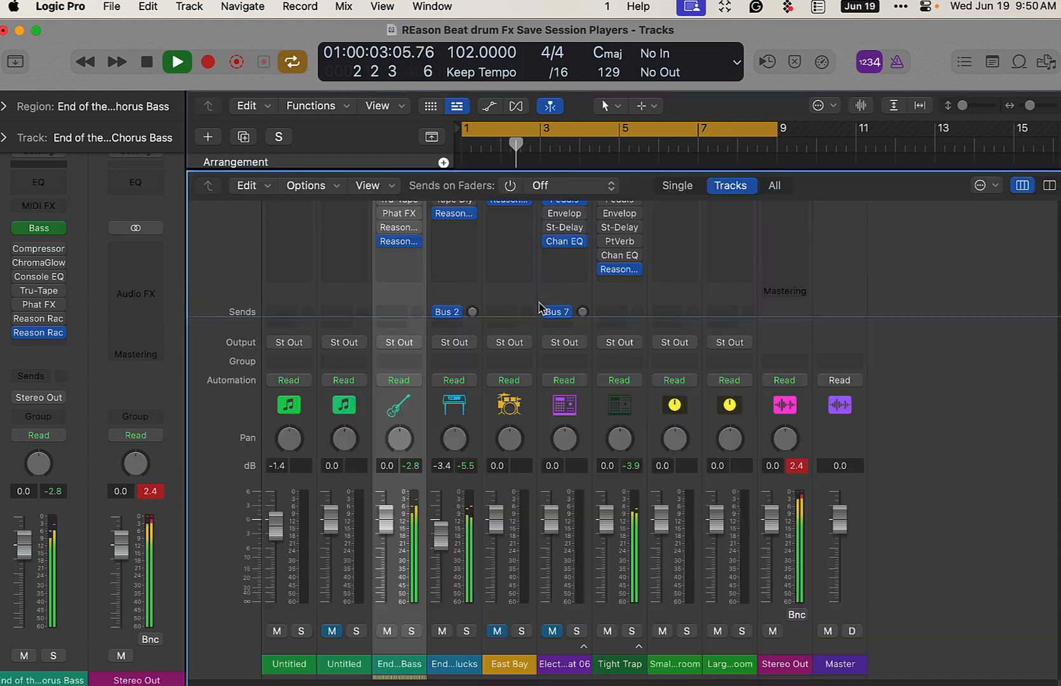
key(x)
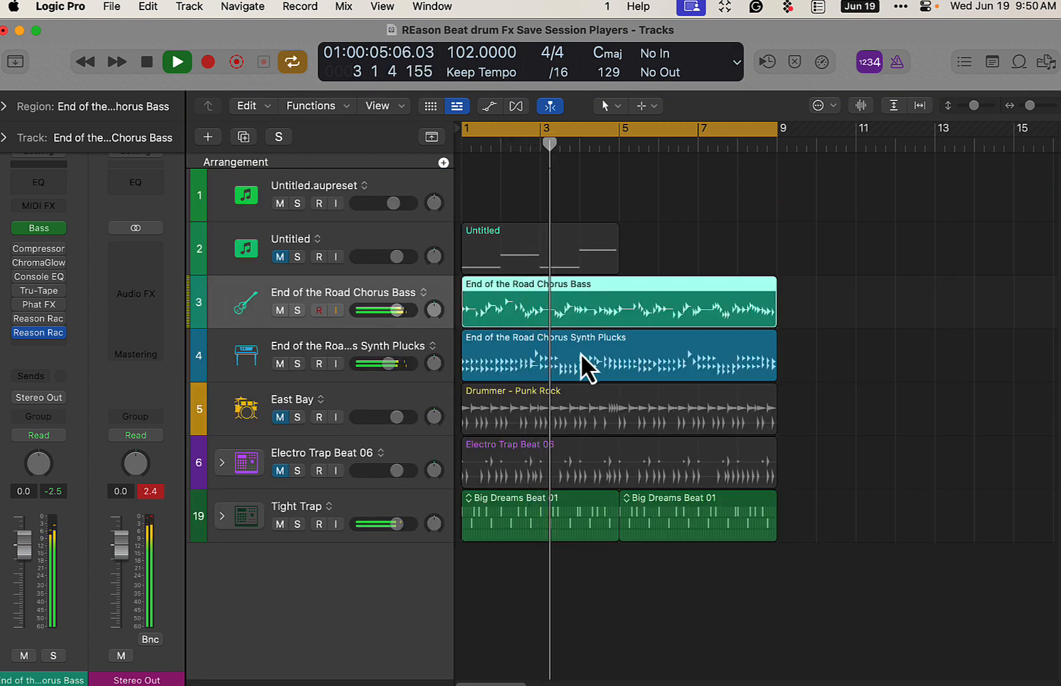
key(space)
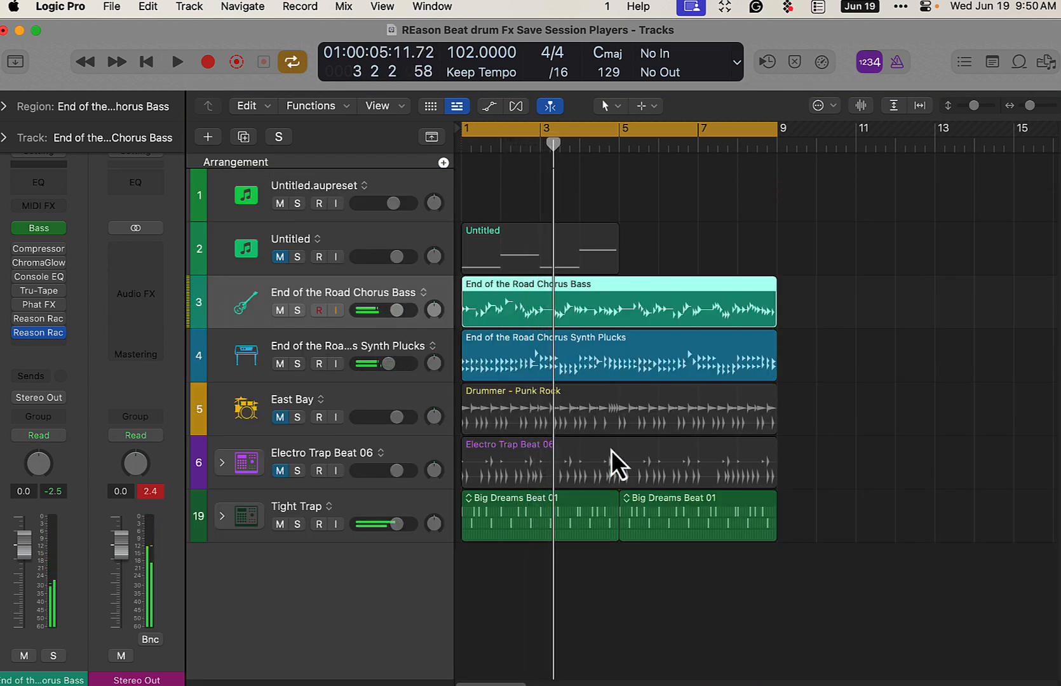
click(280, 524)
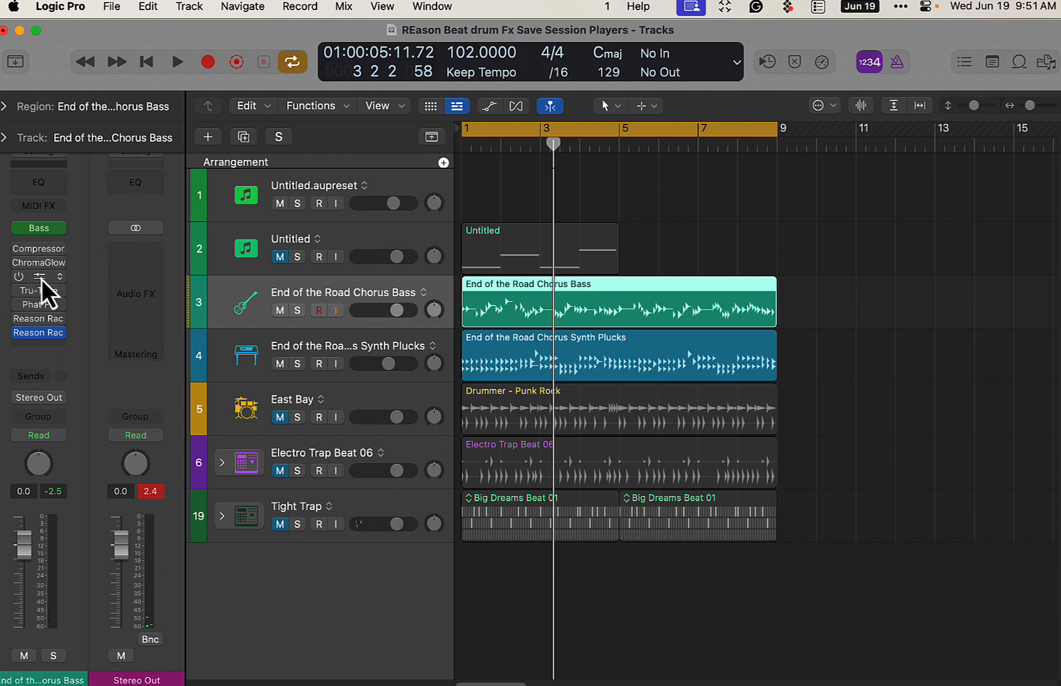
Open the second Reason Rack on the End of the Road Chorus Bass track and look over its chain from Bass Amp to Alligator
click(38, 332)
drag(618, 237, 337, 45)
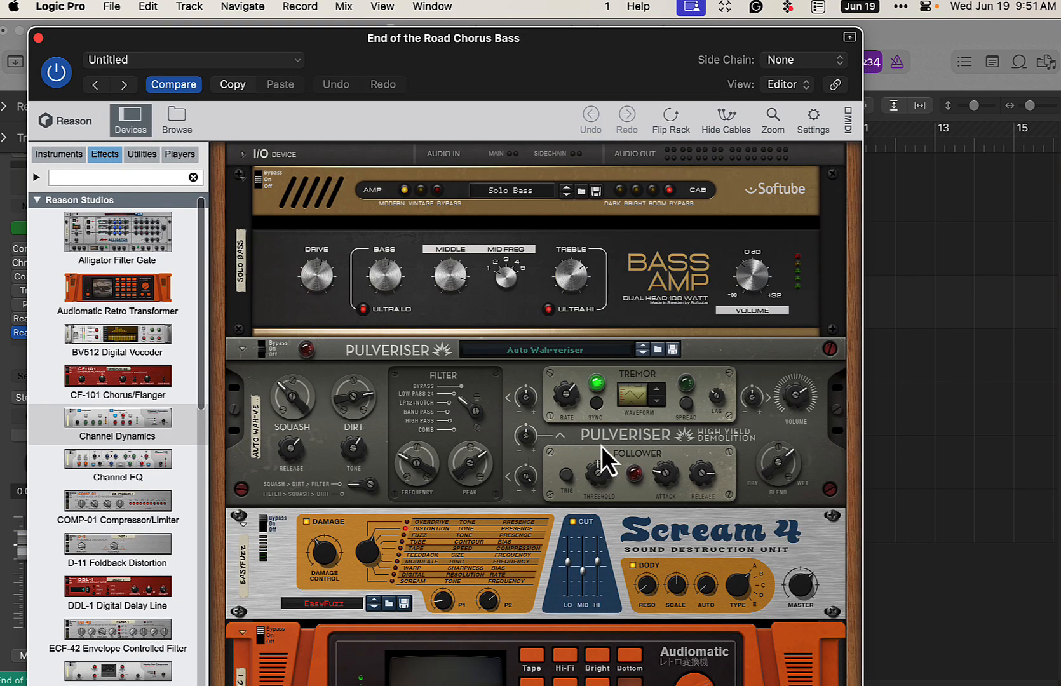
scroll(730, 480, down, 10)
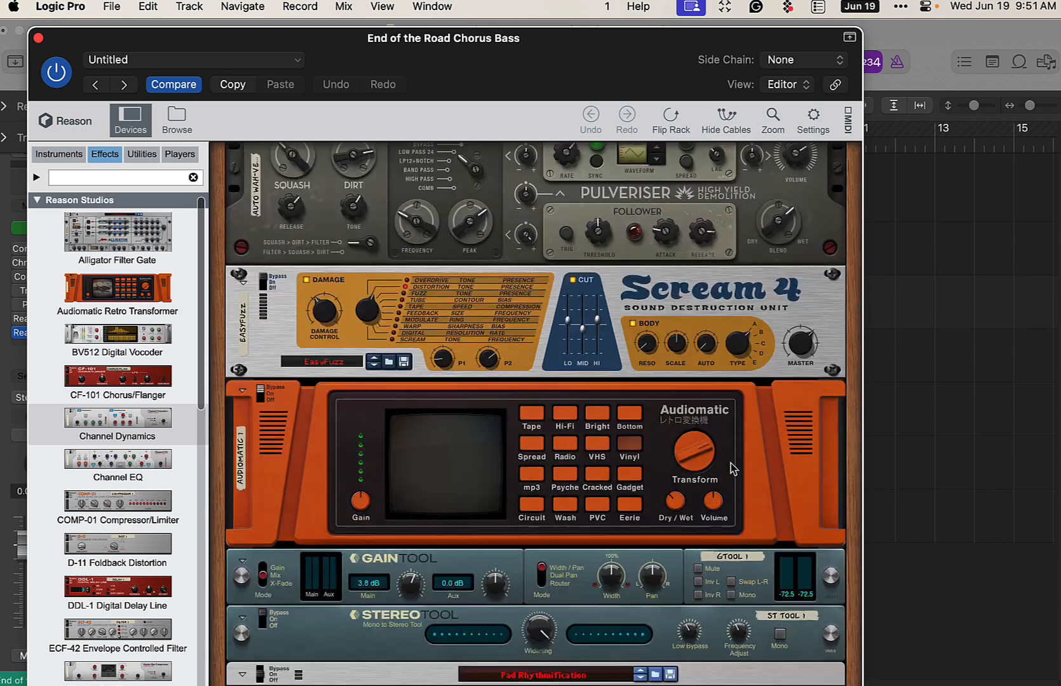
scroll(732, 467, down, 6)
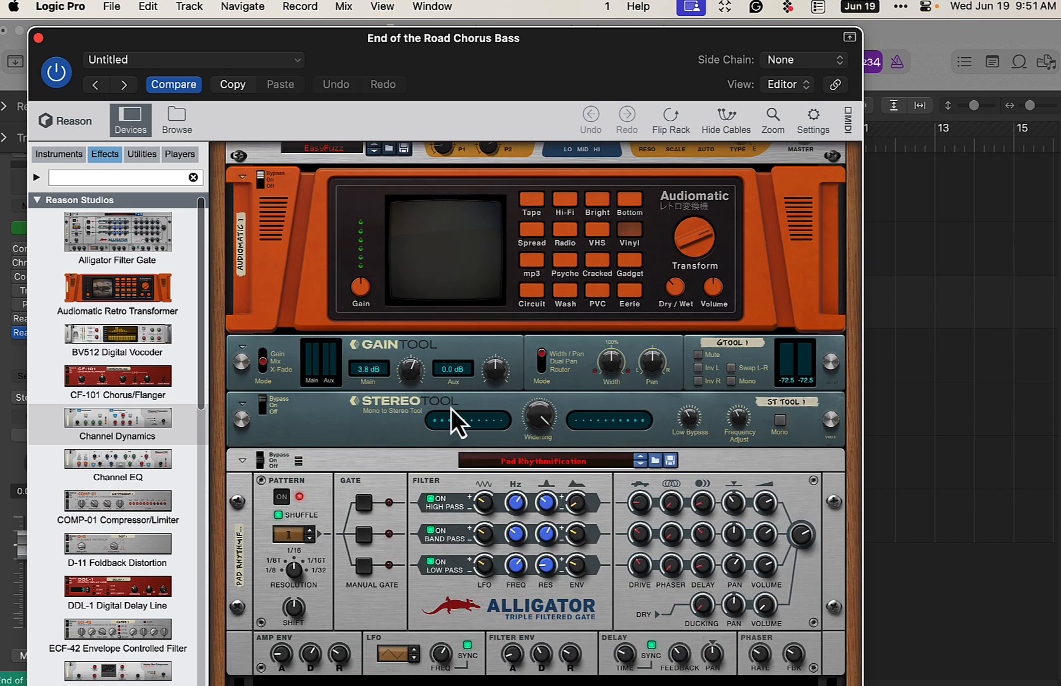
scroll(600, 516, down, 3)
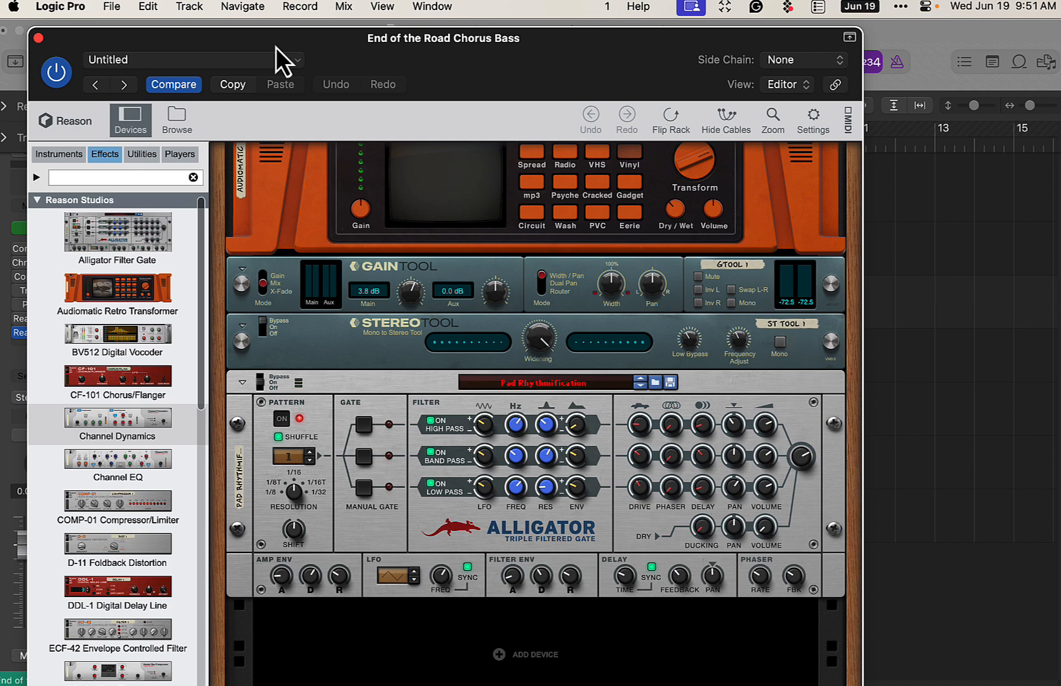
Close the Reason Rack window and play the End of the Road Chorus Bass track in solo
key(super+w)
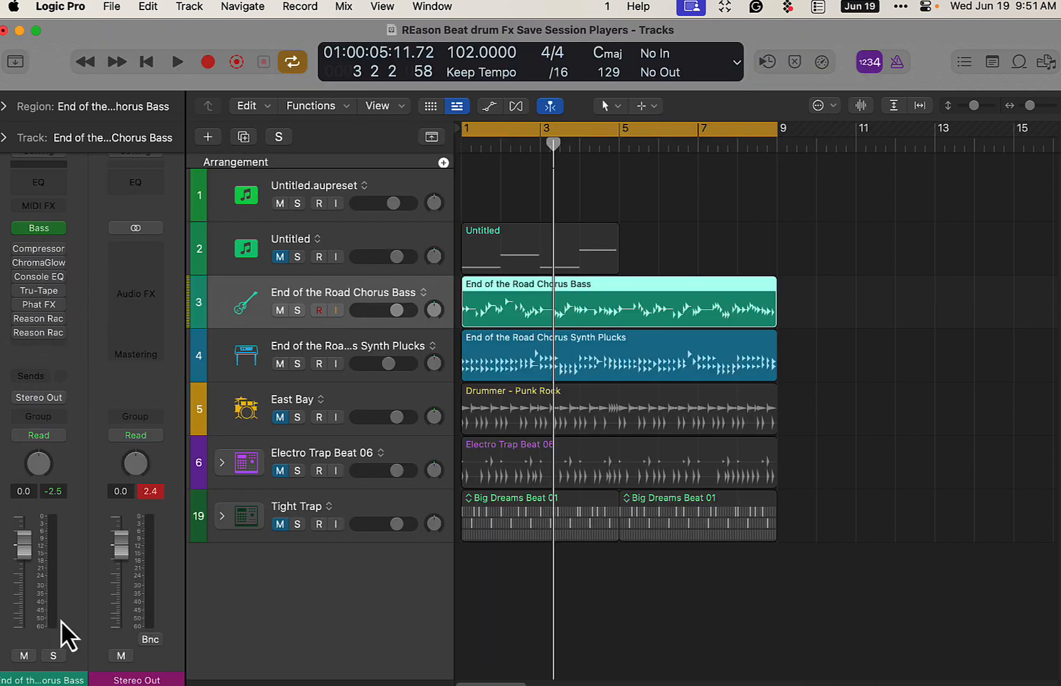
click(53, 655)
key(space)
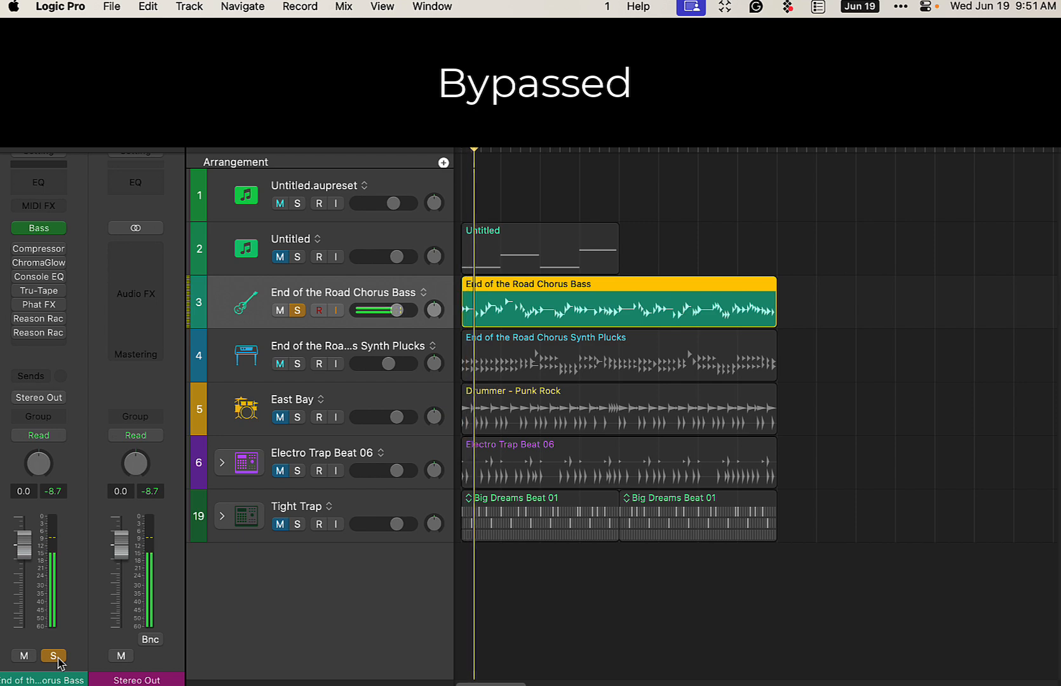
Check the bass track's Studio Bass instrument, close it, and take the Reason Rack out of bypass
click(39, 231)
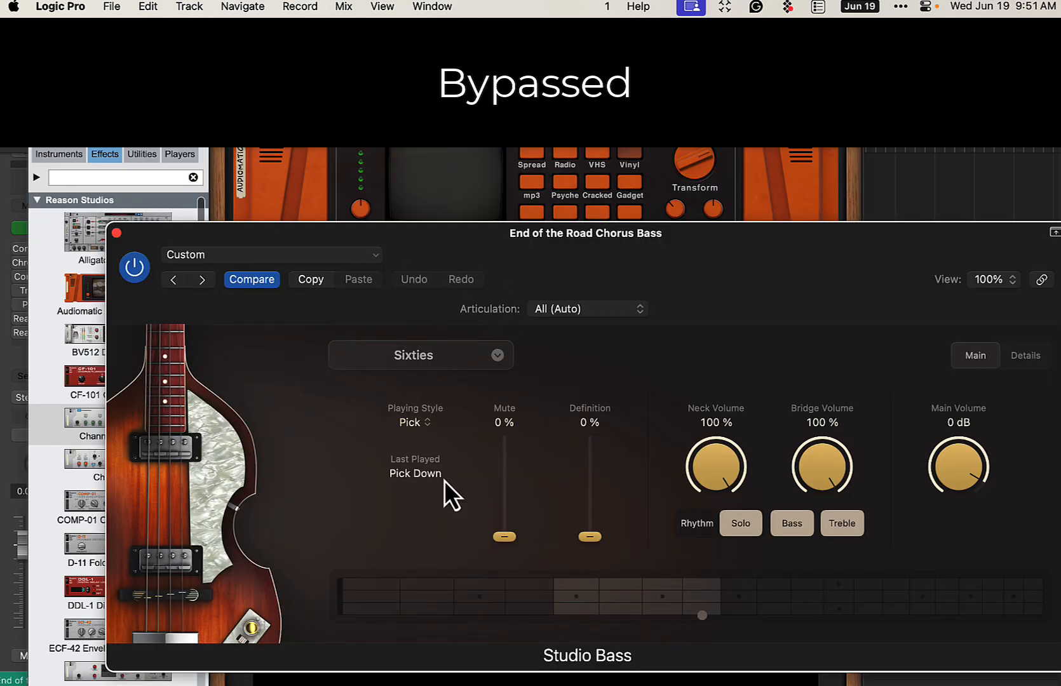
click(116, 233)
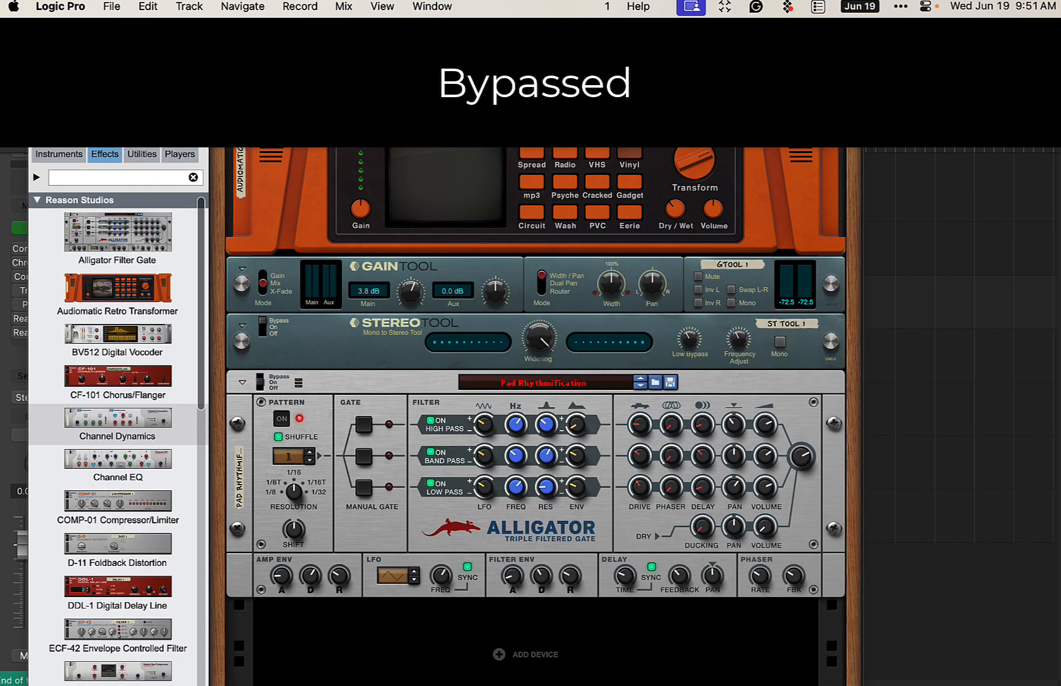
click(56, 73)
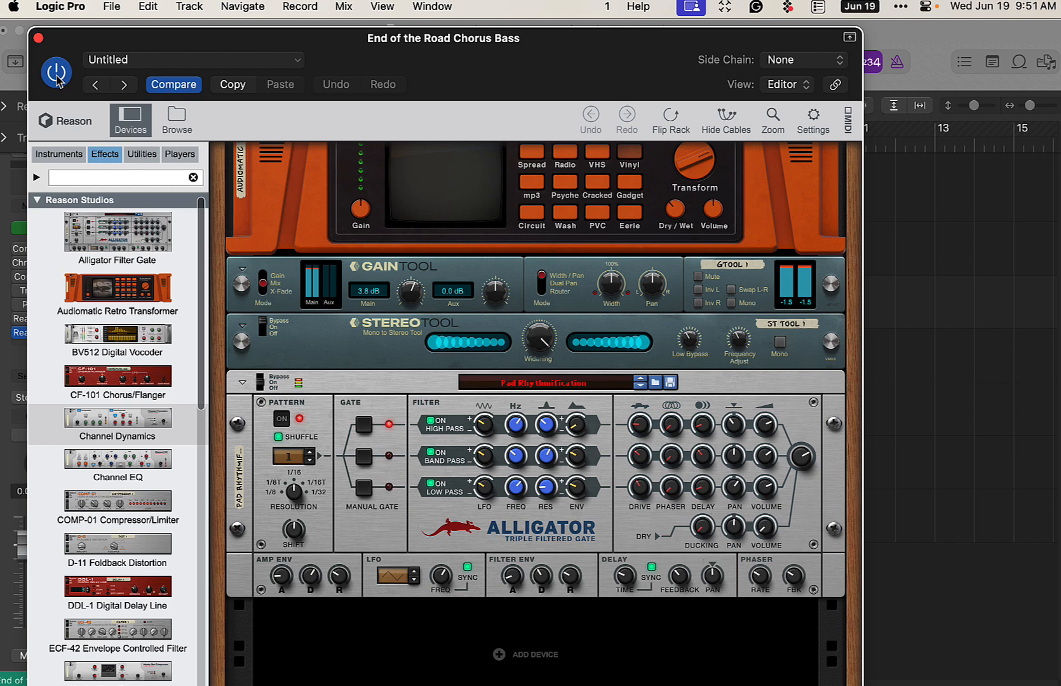
Review the bass rack's devices during playback, from Bass Amp and Pulveriser down to Stereo Tool and Alligator
scroll(474, 343, up, 10)
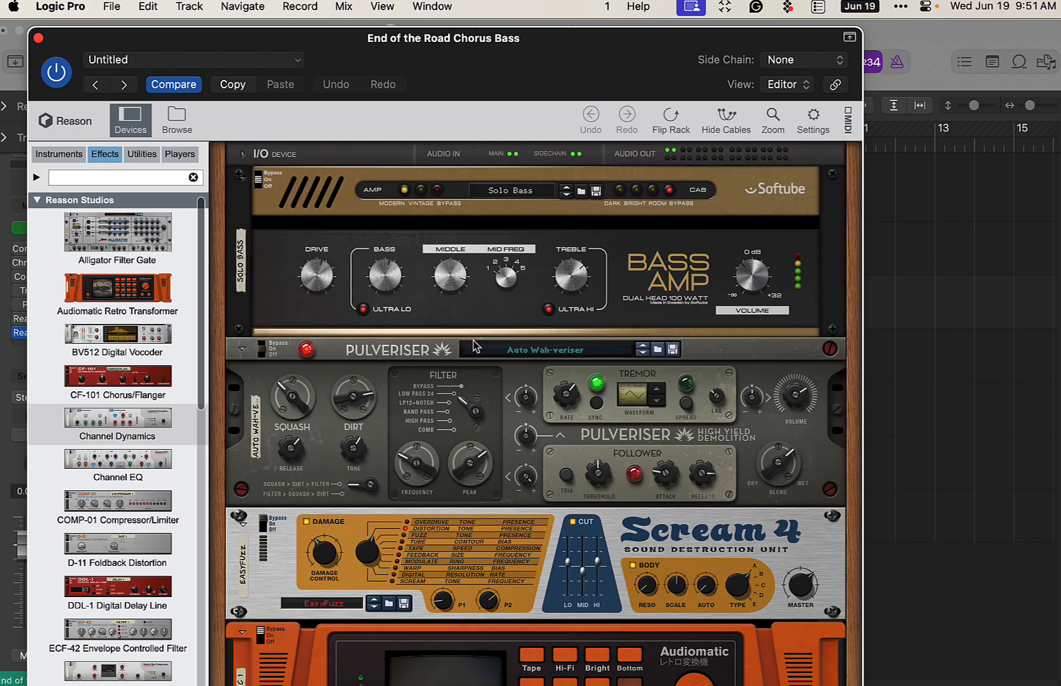
scroll(474, 344, down, 3)
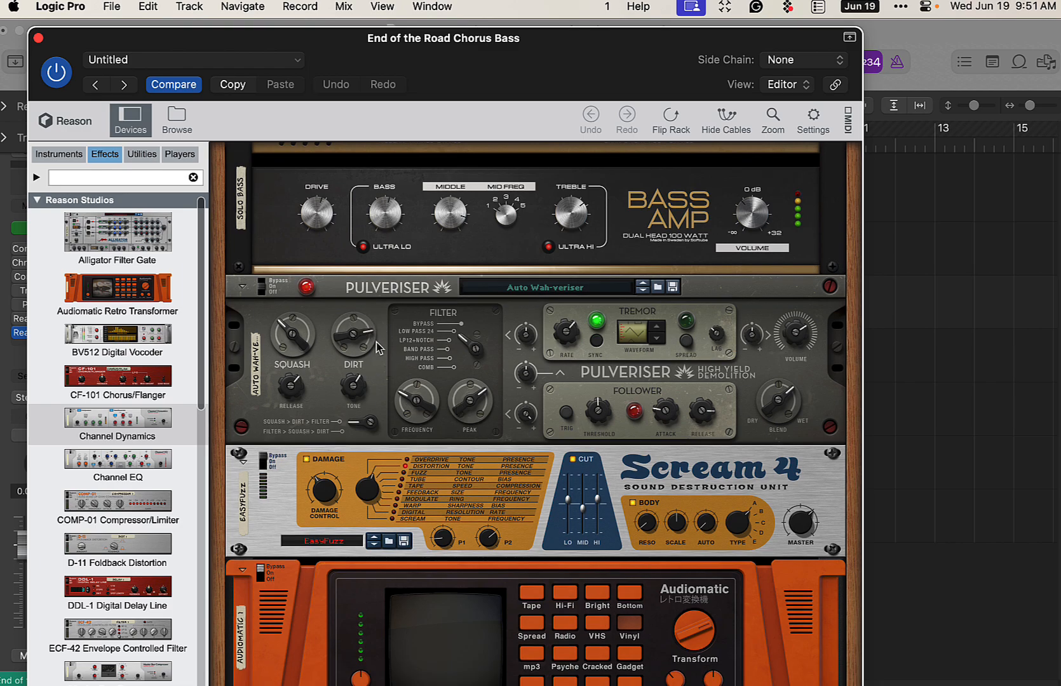
scroll(550, 439, down, 20)
scroll(550, 439, up, 10)
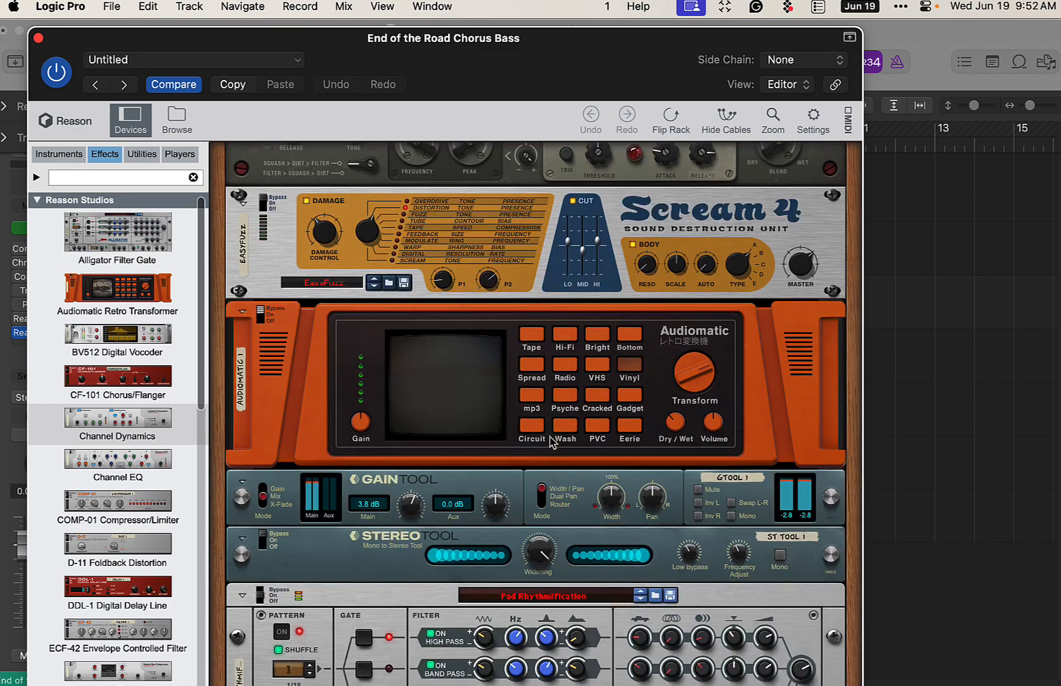
scroll(550, 439, down, 7)
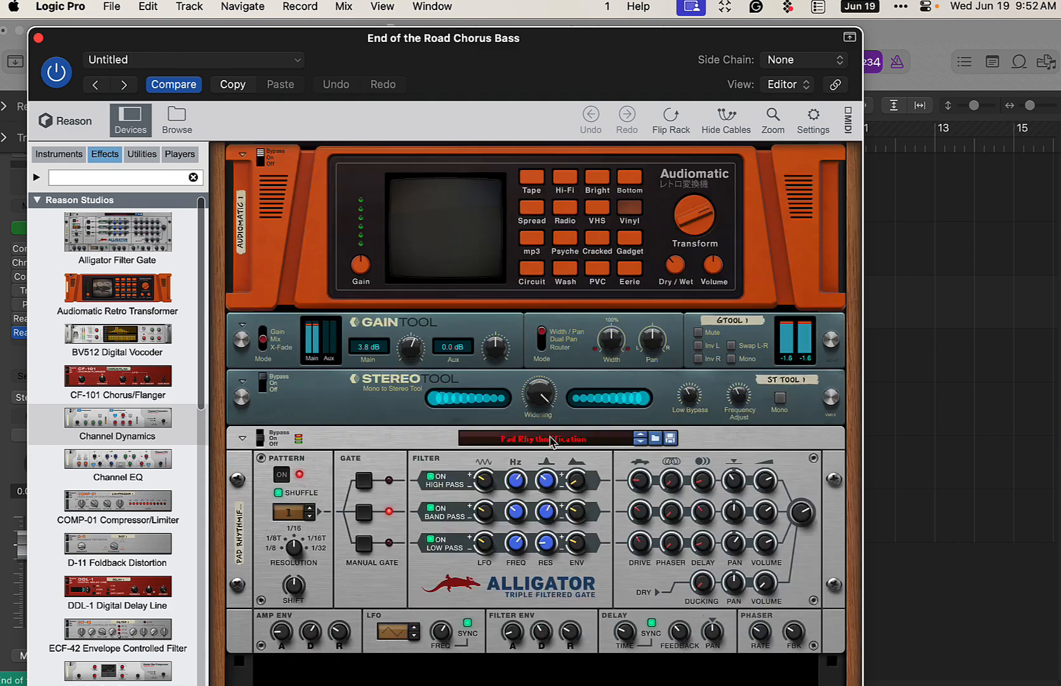
Bypass the Alligator filtered gate to compare the bass sound, and switch it back on
click(263, 436)
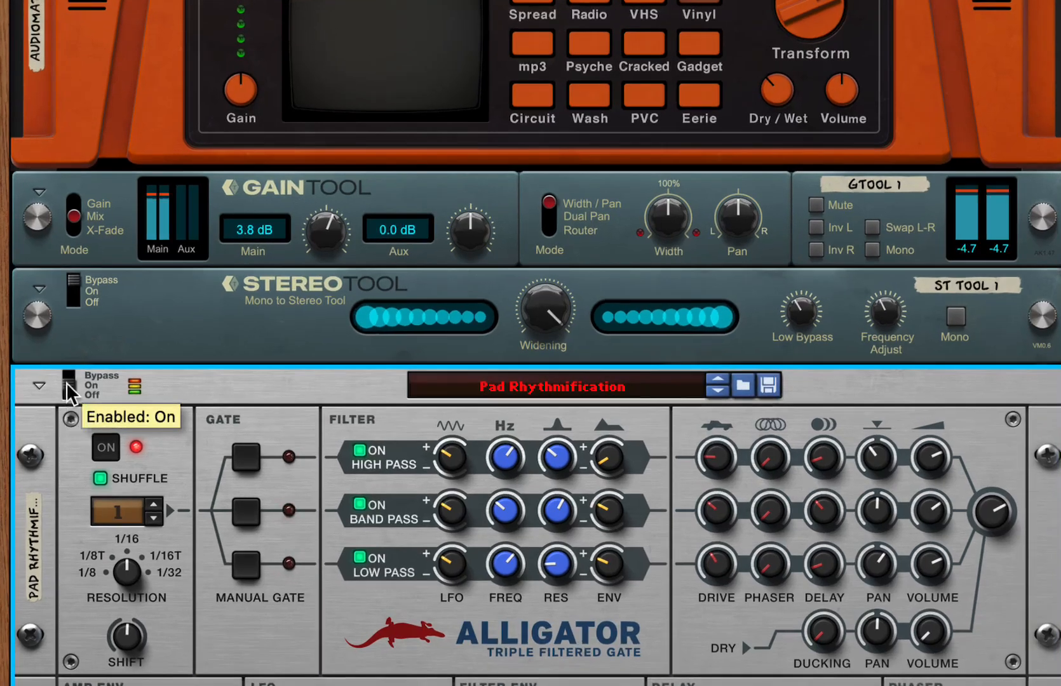
click(67, 381)
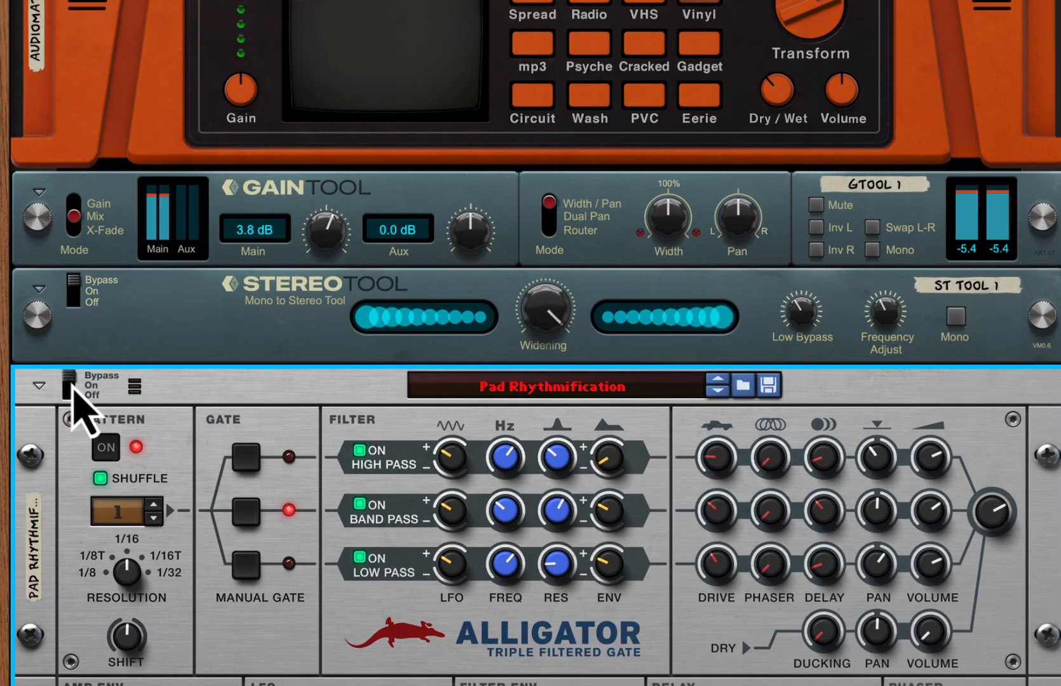
click(69, 383)
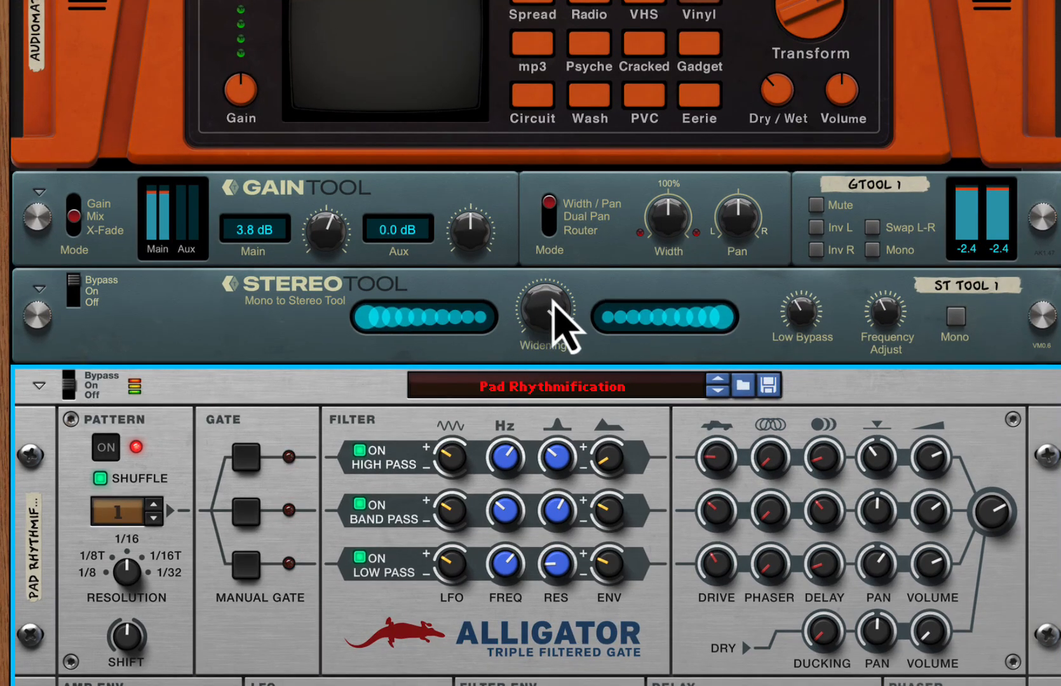
Compare the widened bass sound with the Stereo Tool's Mono option on and off, and stop playback
mouse_move(552, 311)
mouse_down()
mouse_move(564, 403)
mouse_move(552, 303)
mouse_up()
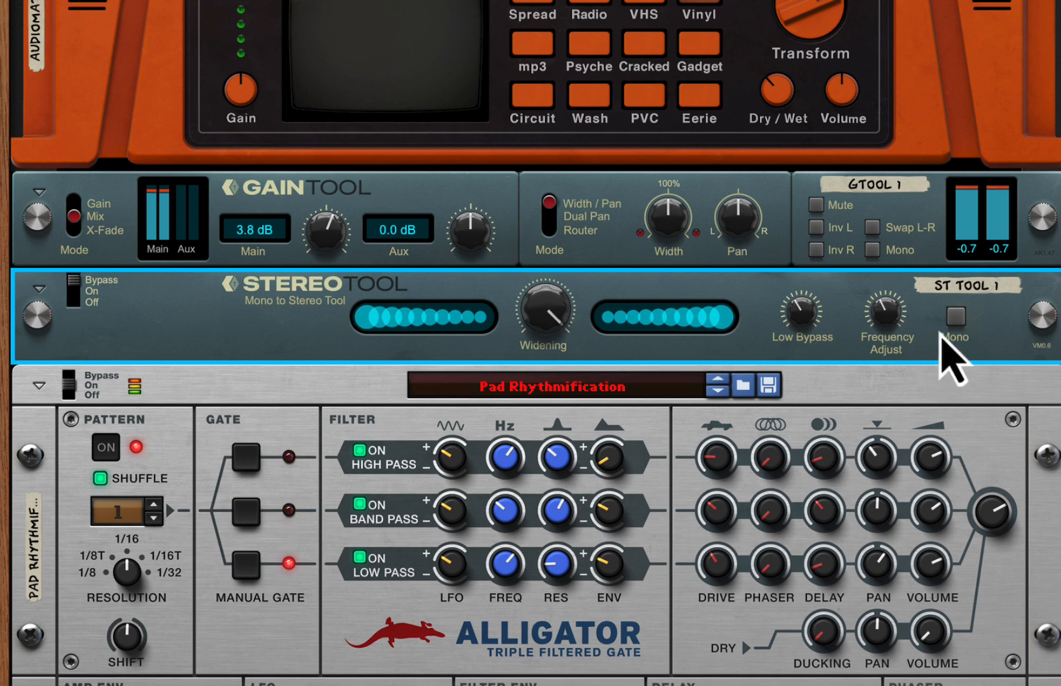
click(956, 317)
click(963, 323)
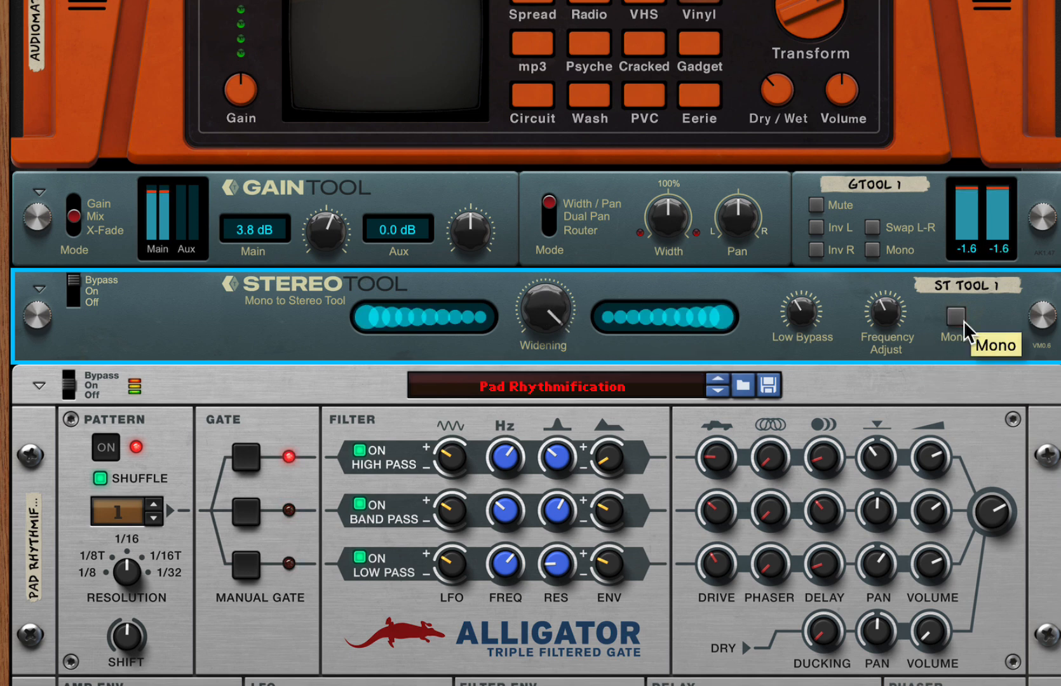
key(space)
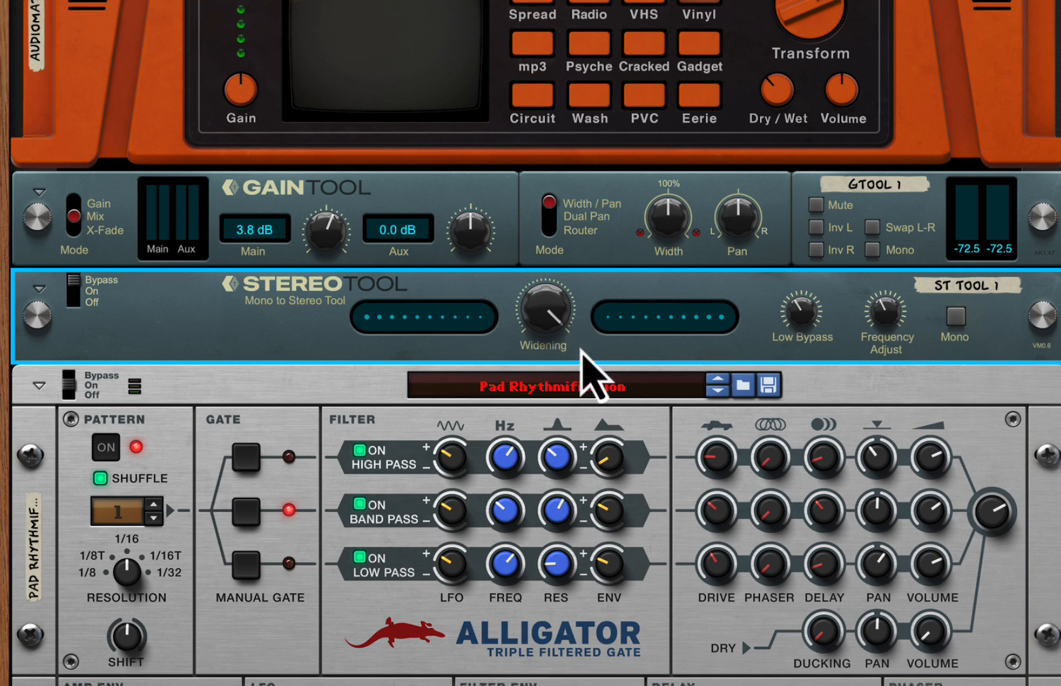
Review the bass rack's devices from Stereo Tool and Gain Tool back up through Audiomatic and Scream 4 to Pulveriser
mouse_move(801, 327)
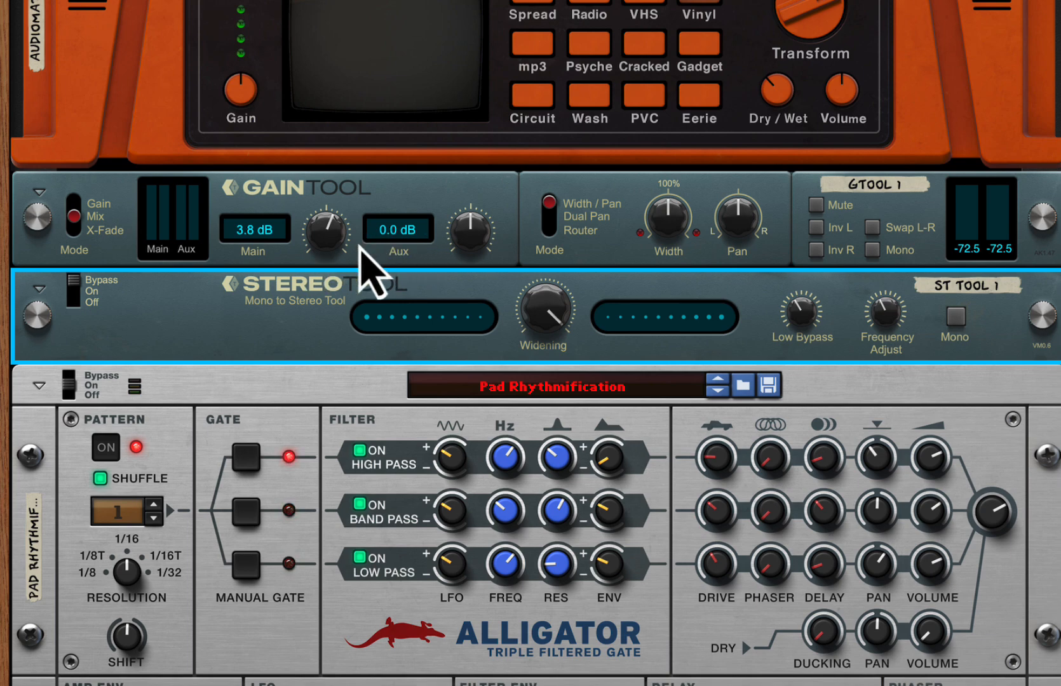
scroll(473, 313, up, 3)
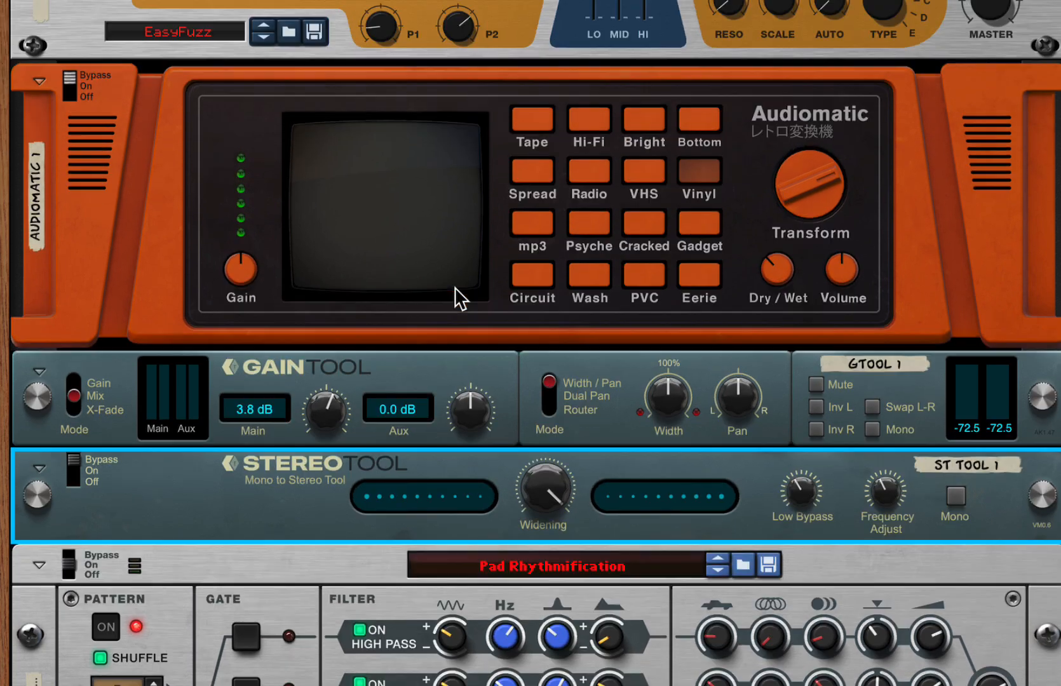
scroll(524, 258, up, 1)
scroll(537, 308, up, 2)
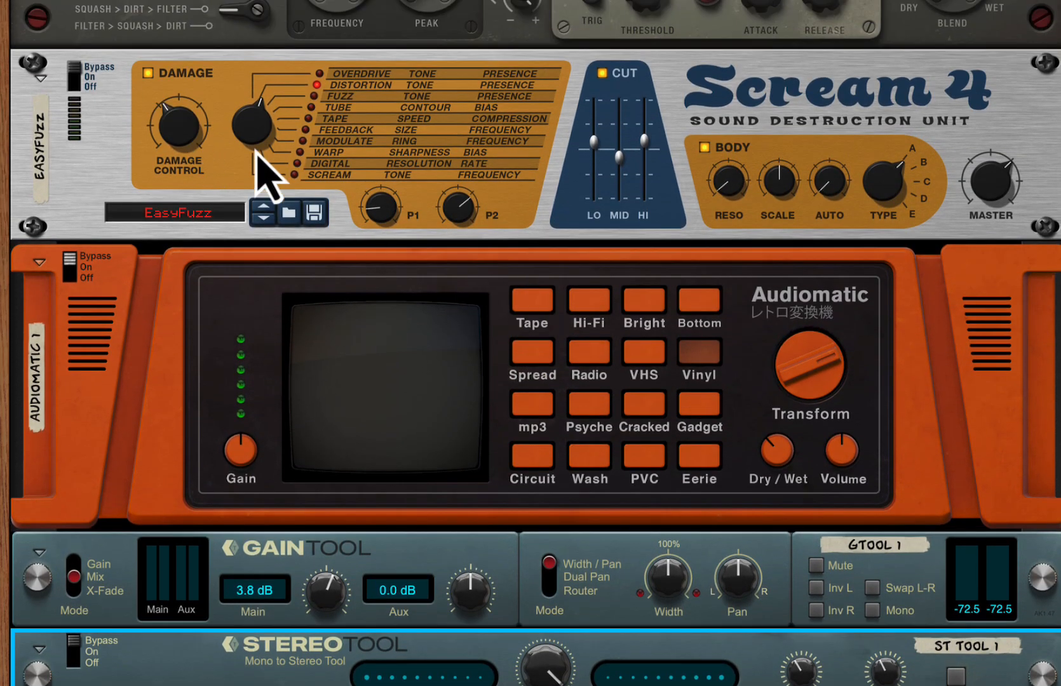
scroll(485, 230, up, 4)
scroll(312, 181, up, 2)
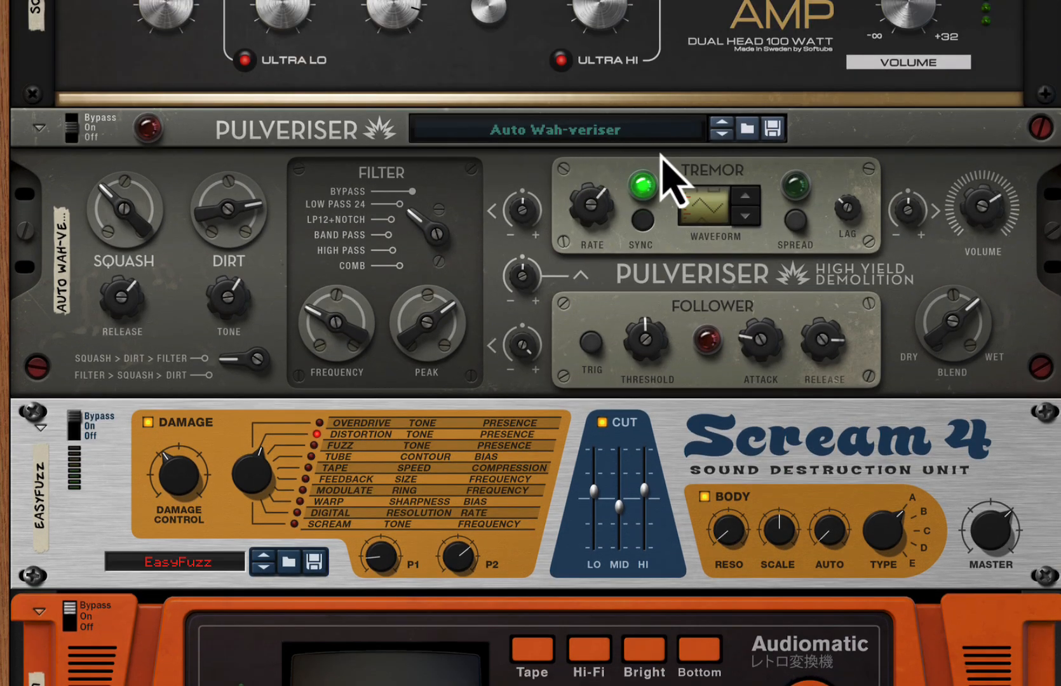
scroll(649, 267, up, 2)
scroll(647, 257, down, 2)
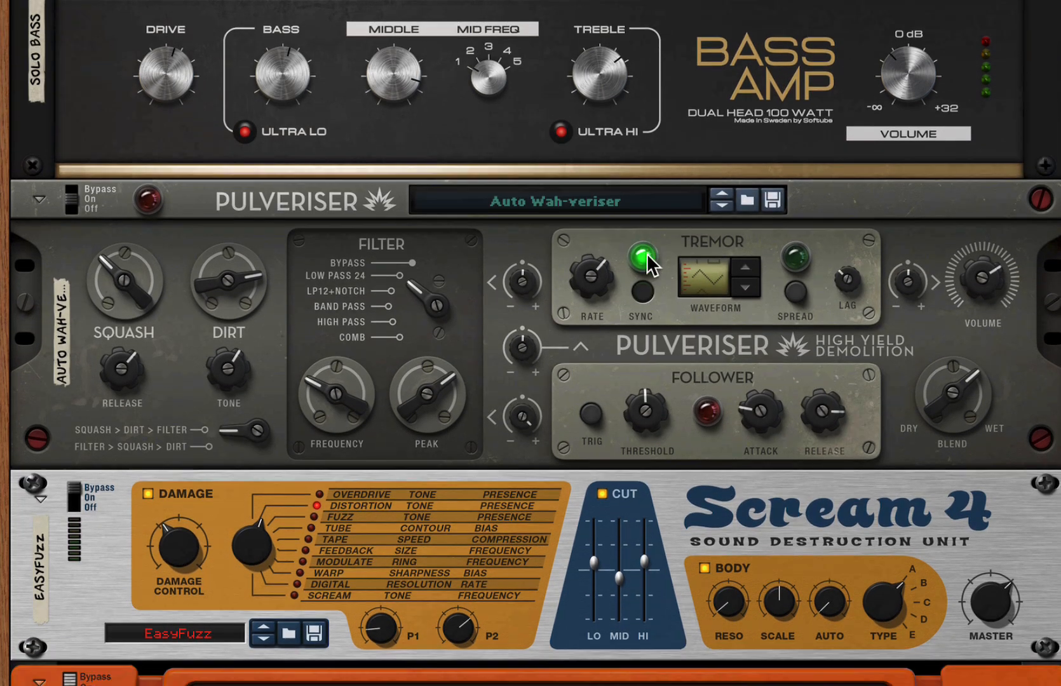
Switch on the Pulveriser and Scream 4 during playback, and toggle the Pulveriser's bypass to compare the bass sound
click(79, 118)
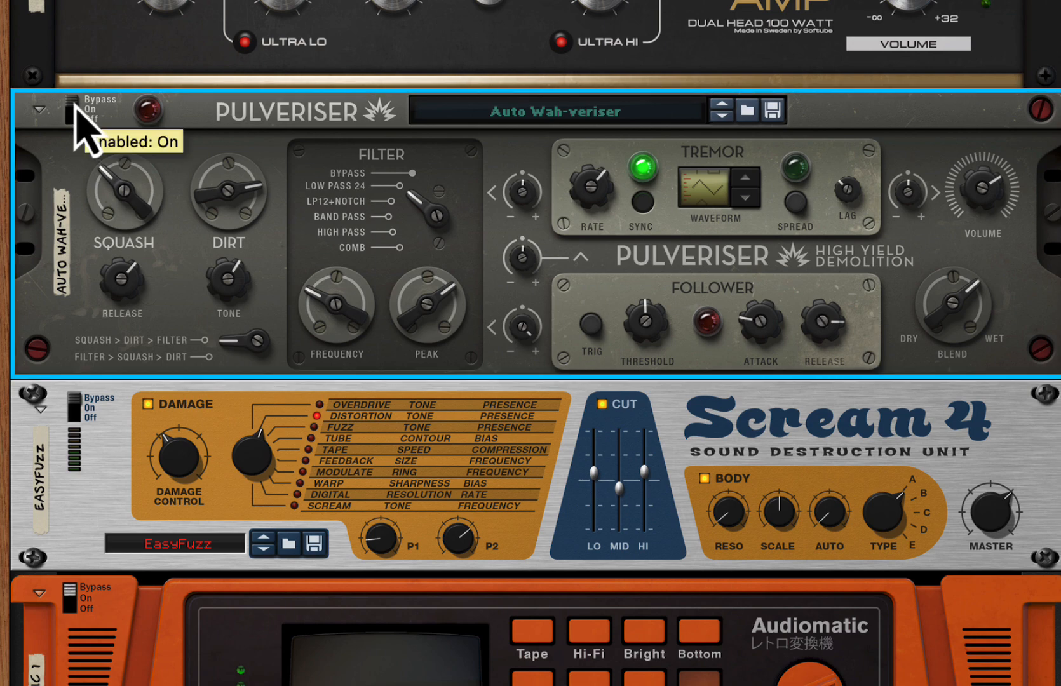
click(69, 406)
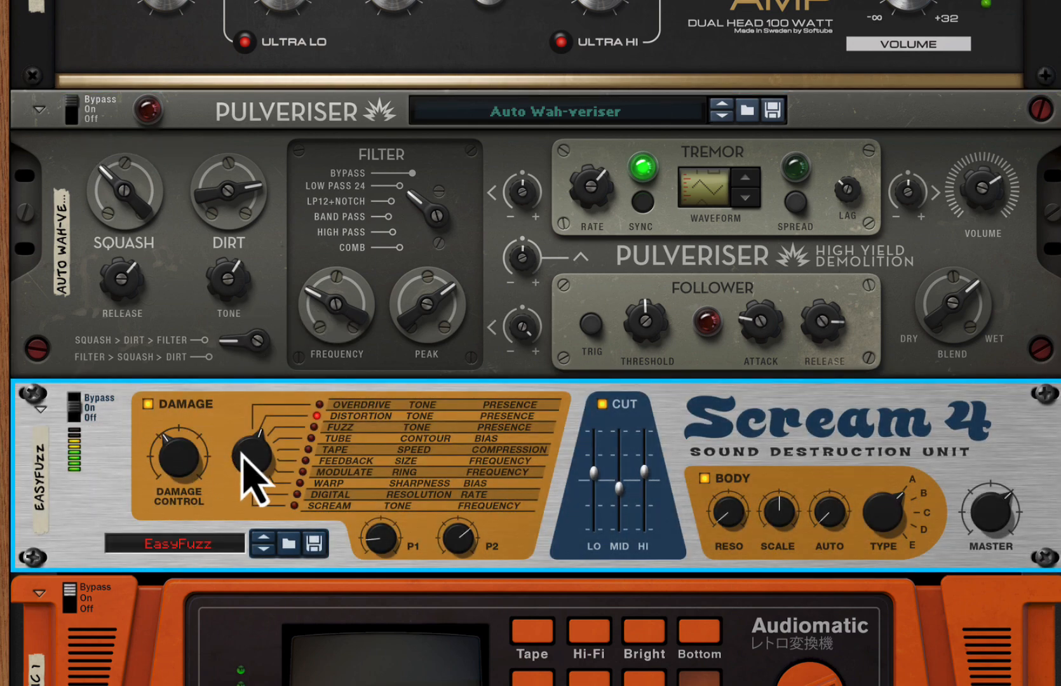
click(74, 114)
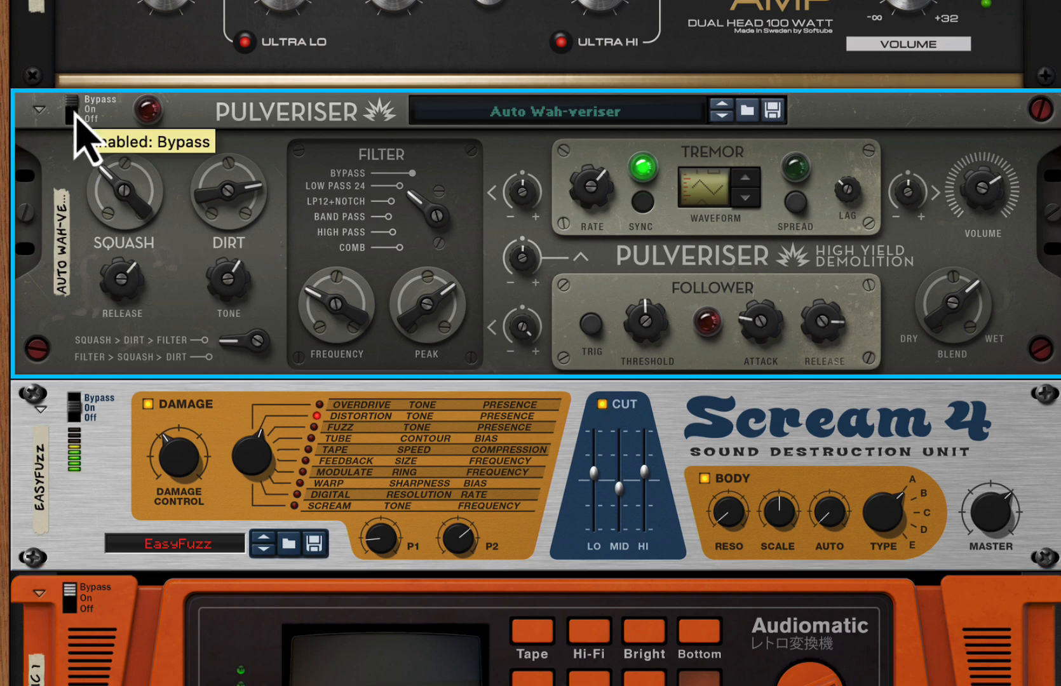
click(73, 115)
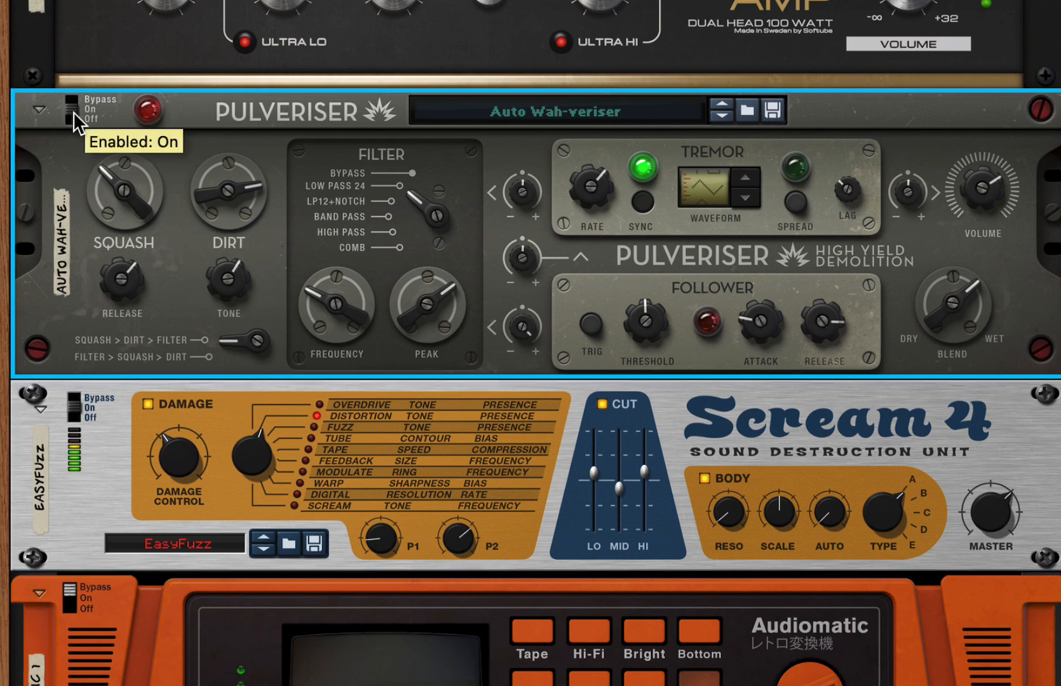
click(74, 116)
Toggle the Alligator between bypass and on to compare the bass sound, and switch the Scream 4 distortion's bypass state
scroll(414, 470, down, 10)
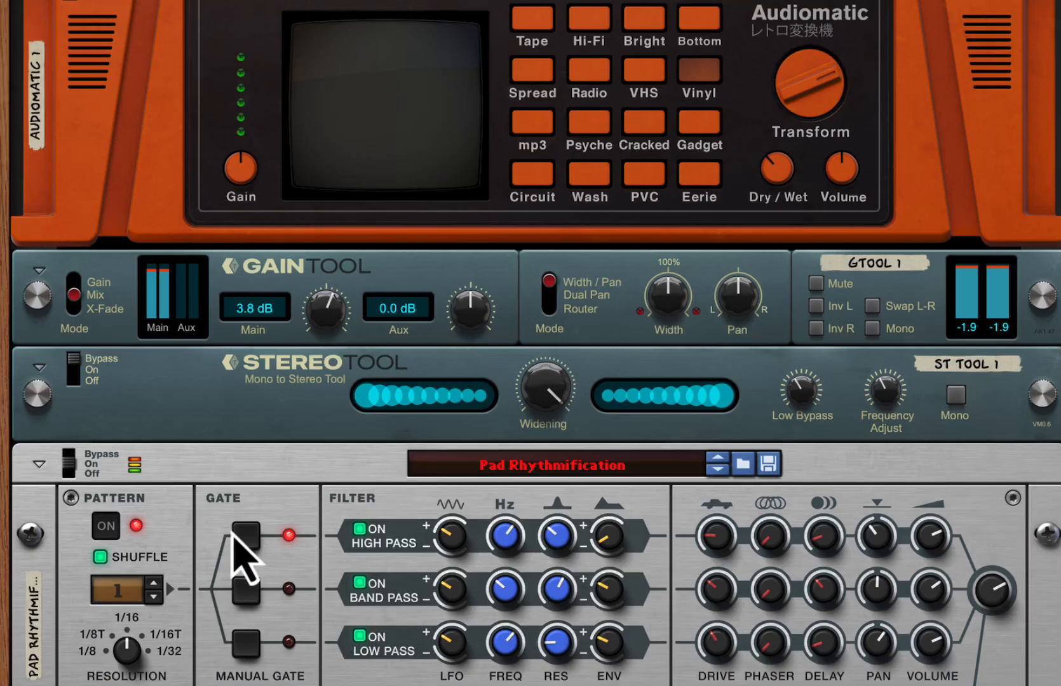
click(71, 454)
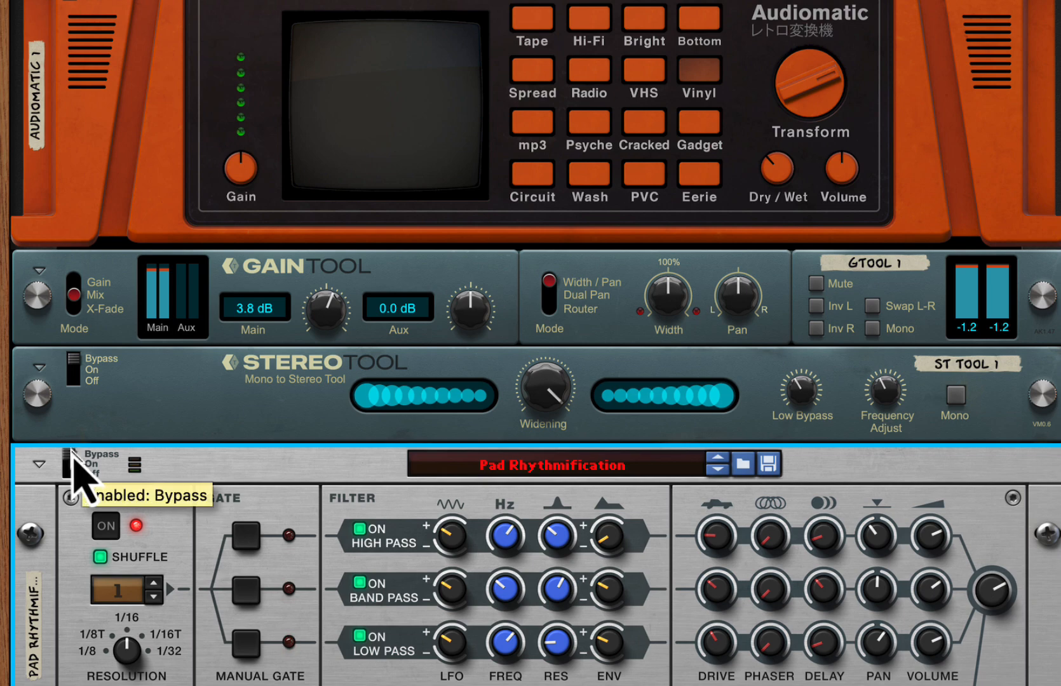
click(73, 455)
scroll(343, 391, up, 6)
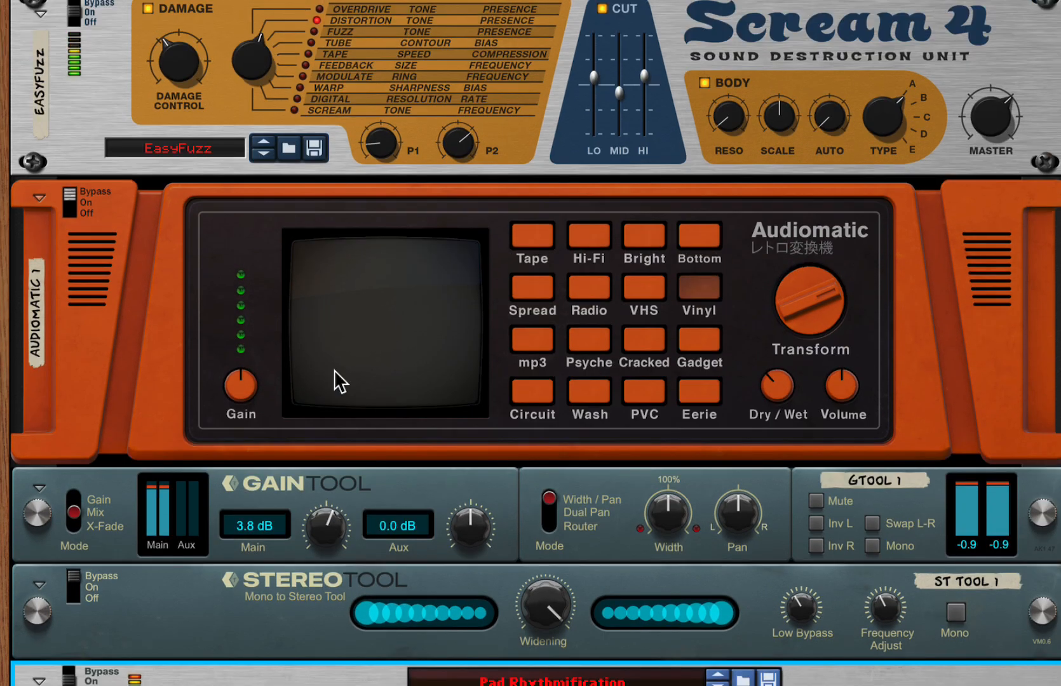
scroll(334, 370, up, 2)
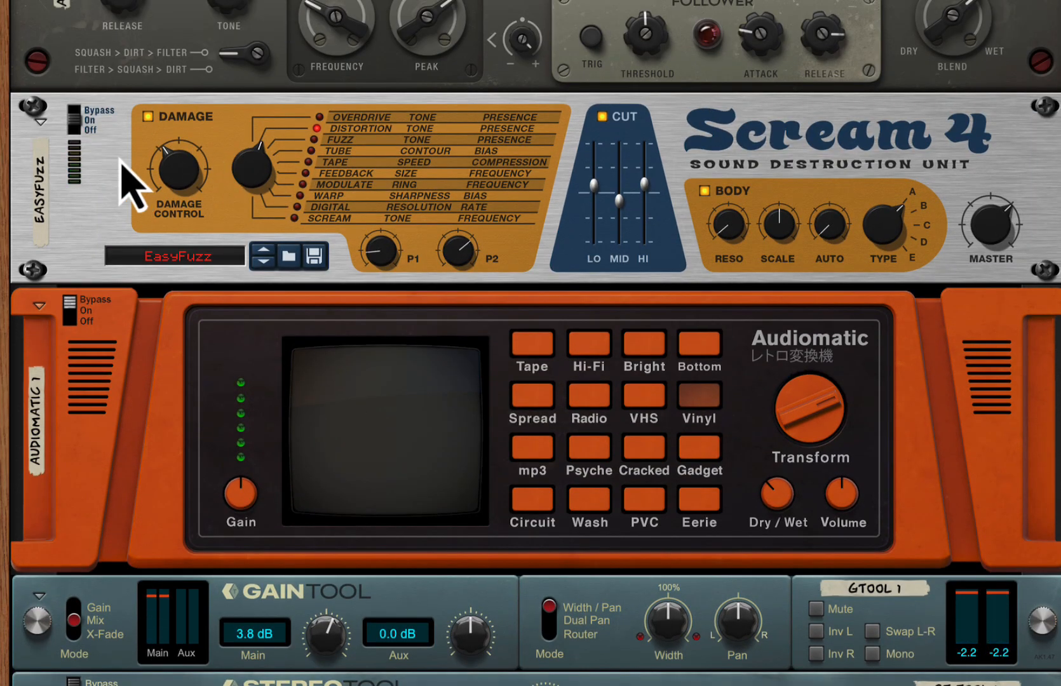
click(75, 120)
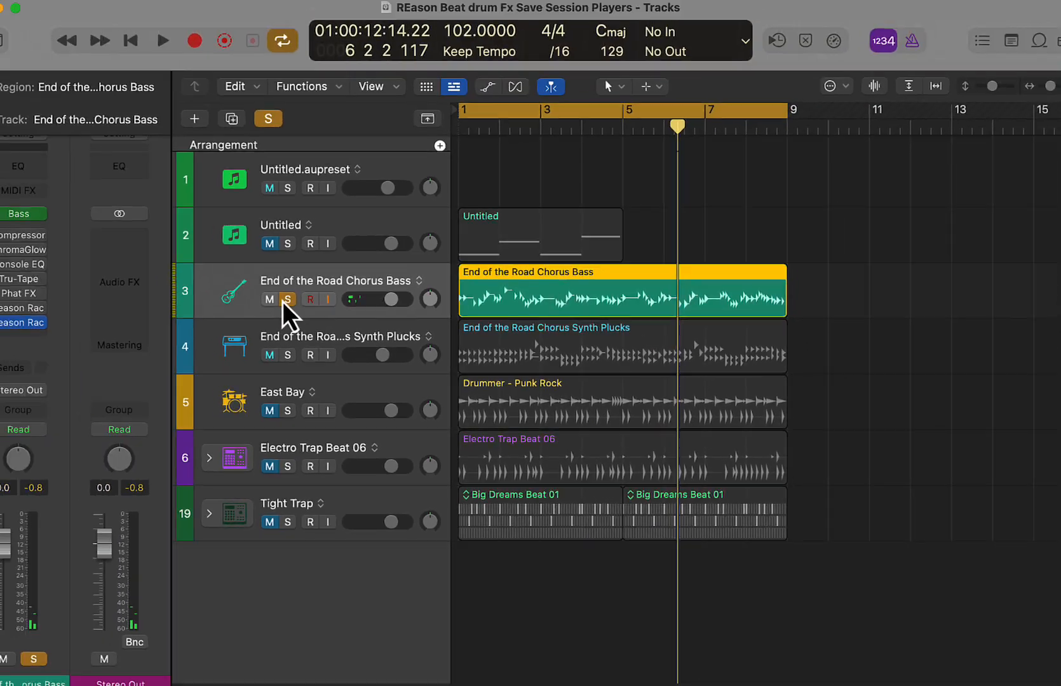
Take the bass track out of solo and check the Synth Plucks track's Vintage Electric Piano instrument, closing it again
click(284, 304)
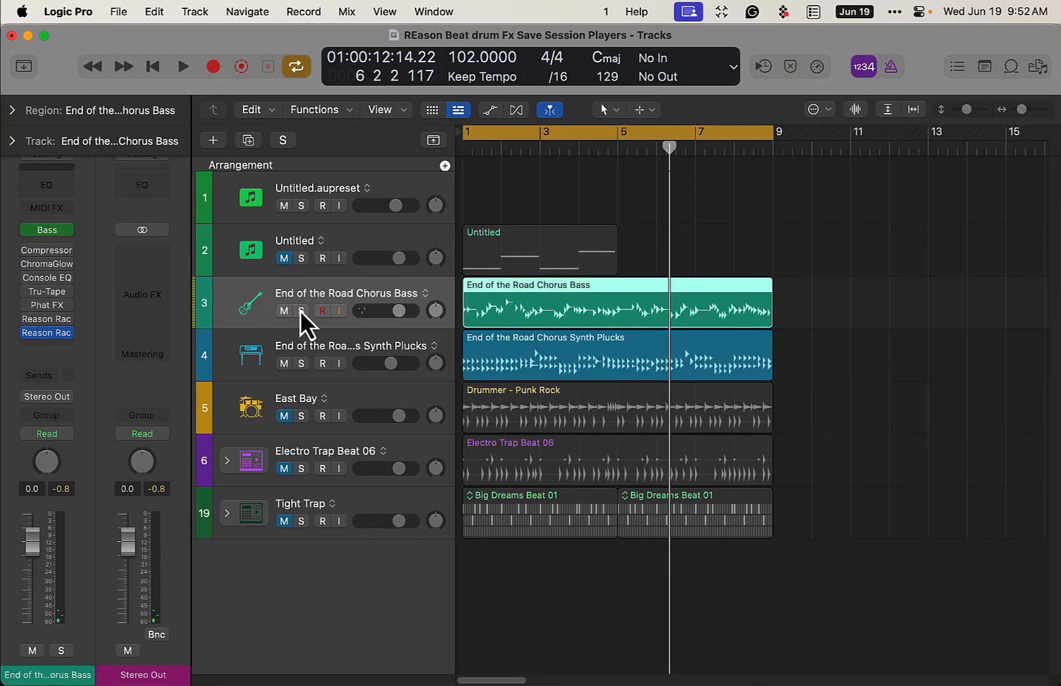
click(362, 340)
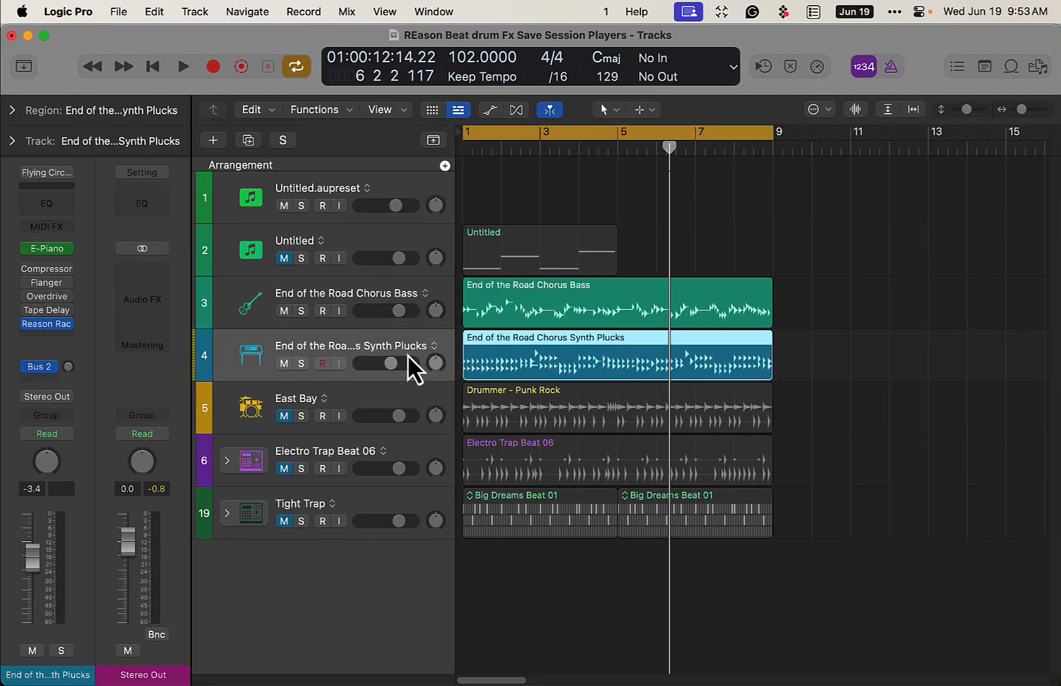
mouse_move(67, 251)
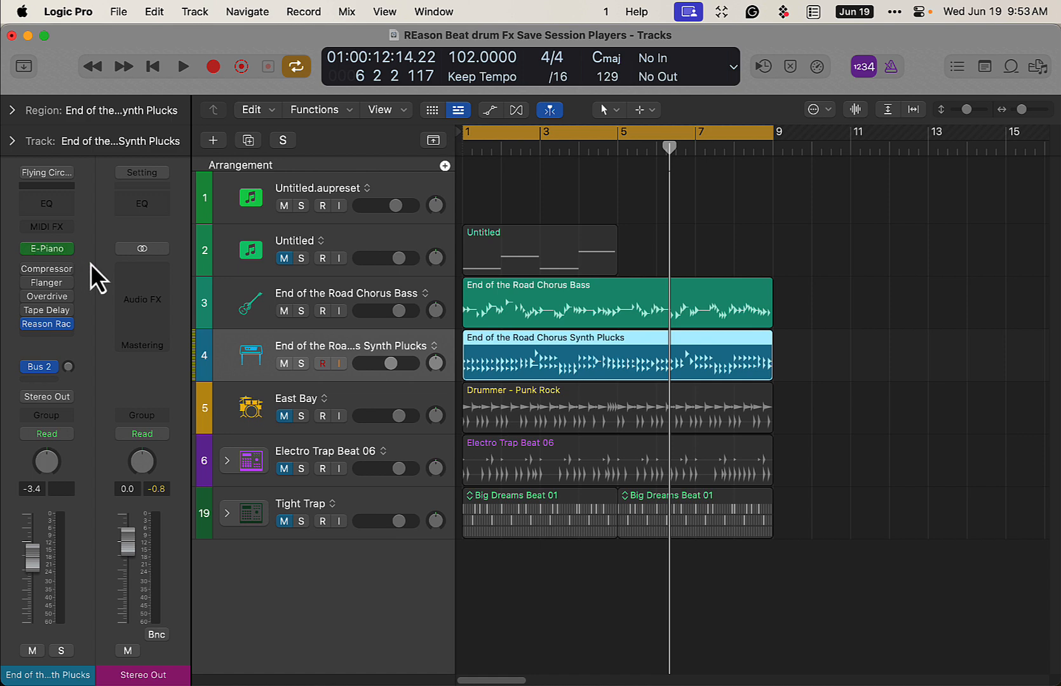
click(50, 251)
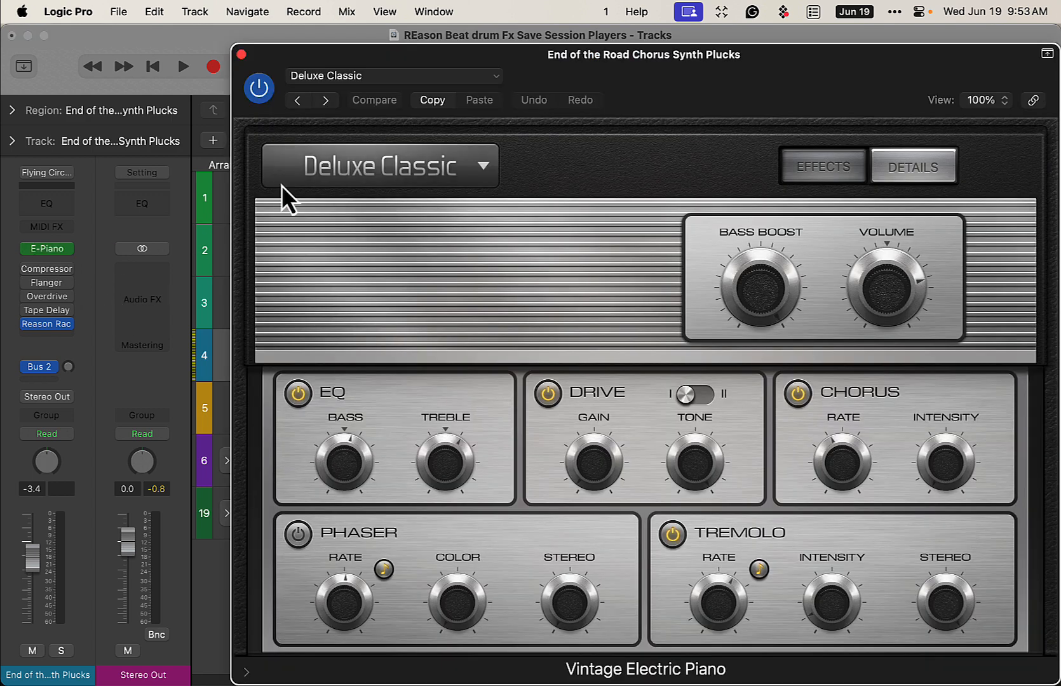
click(242, 55)
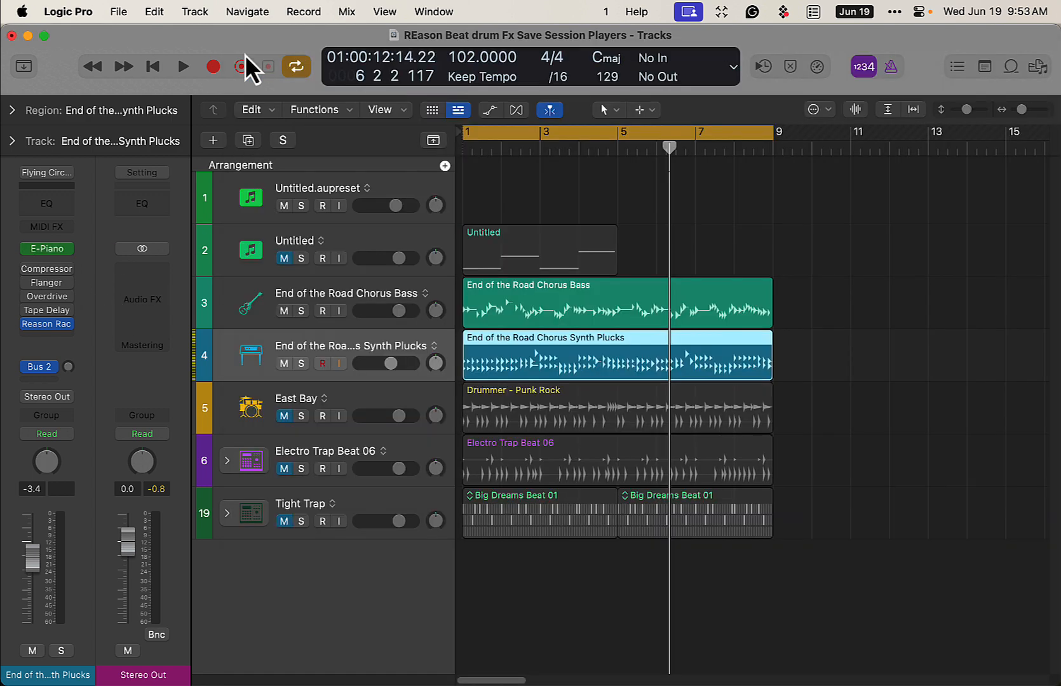
Open the Synth Plucks track's Reason Rack and review its devices, from Alligator, Neptune and Sweeper down to Ripley, Sidechain Tool and Channel EQ
click(50, 326)
drag(619, 251, 413, 64)
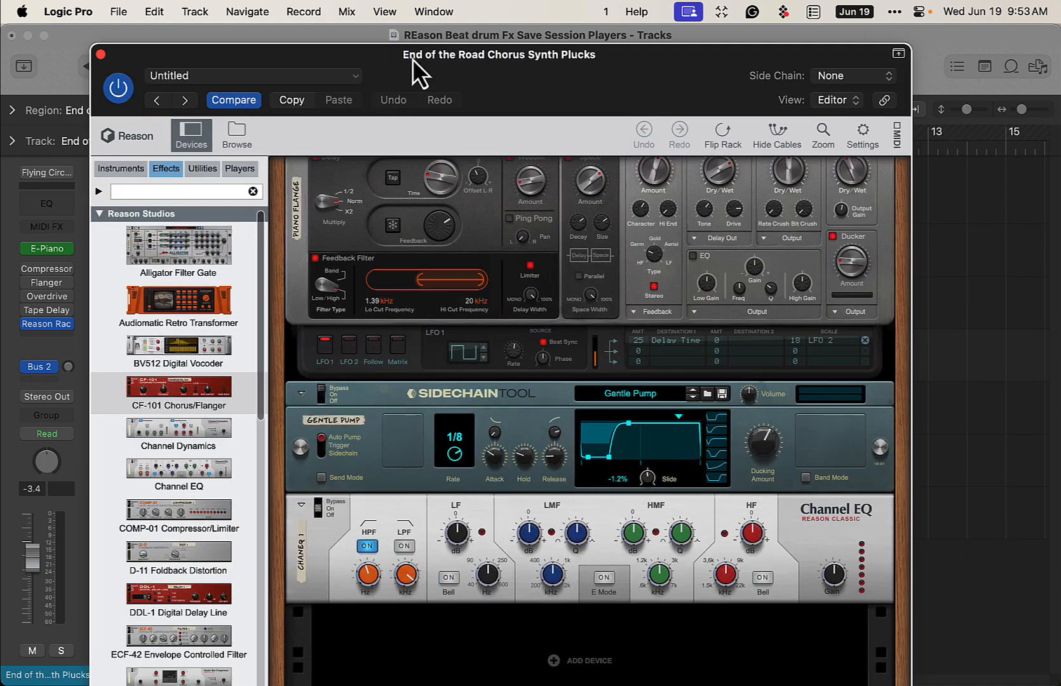
scroll(620, 295, up, 10)
scroll(622, 296, down, 10)
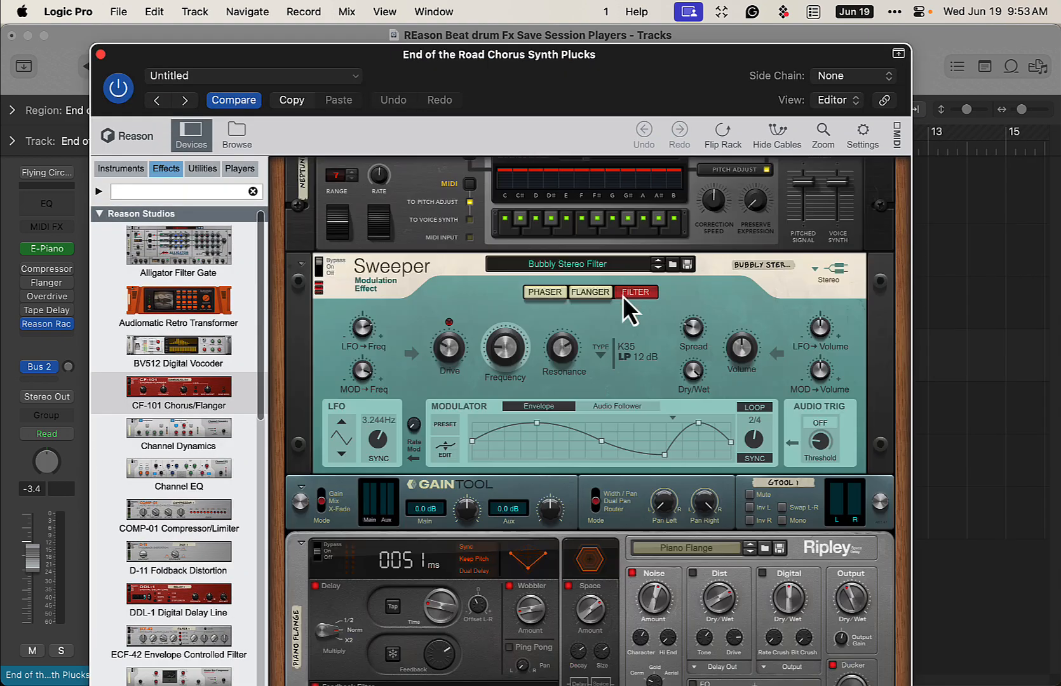
scroll(648, 382, down, 6)
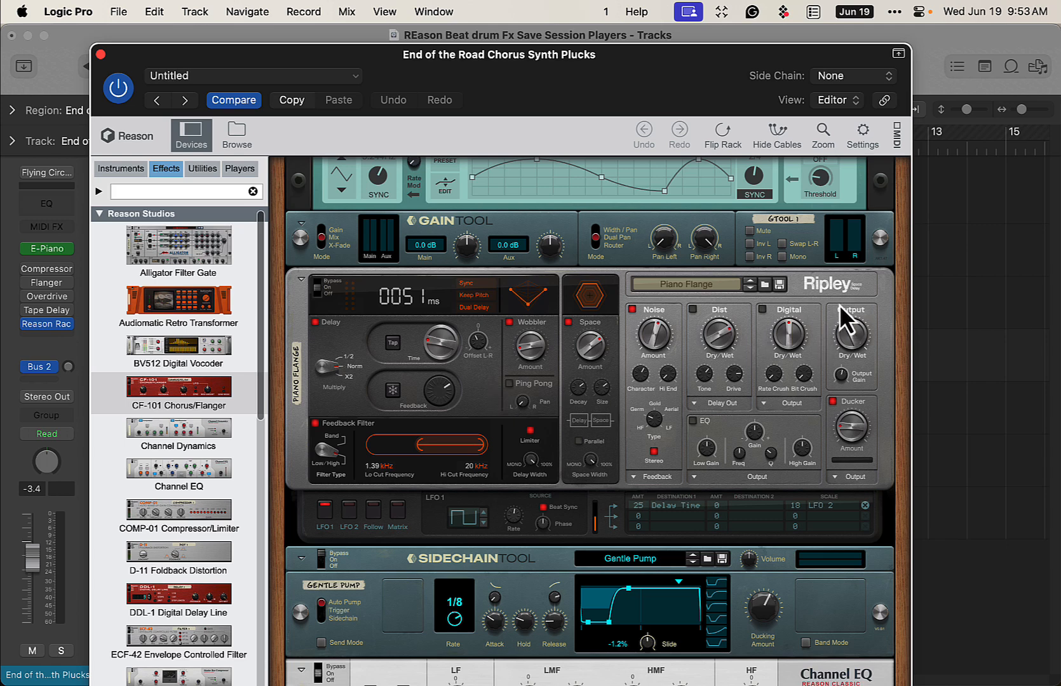
scroll(743, 374, down, 2)
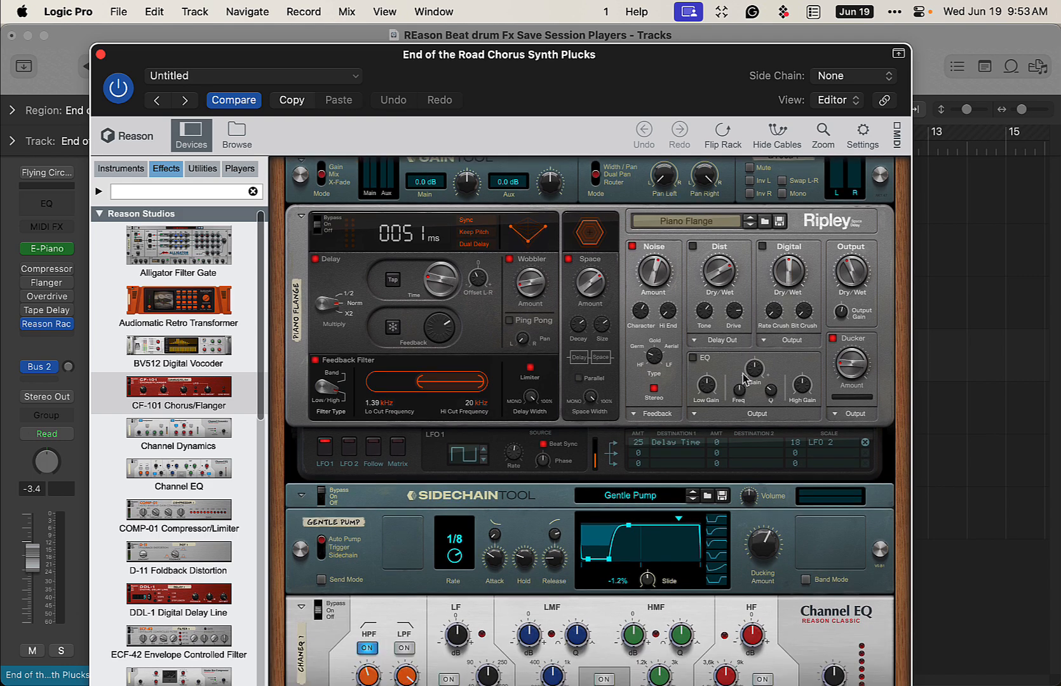
scroll(744, 379, down, 1)
scroll(703, 367, down, 2)
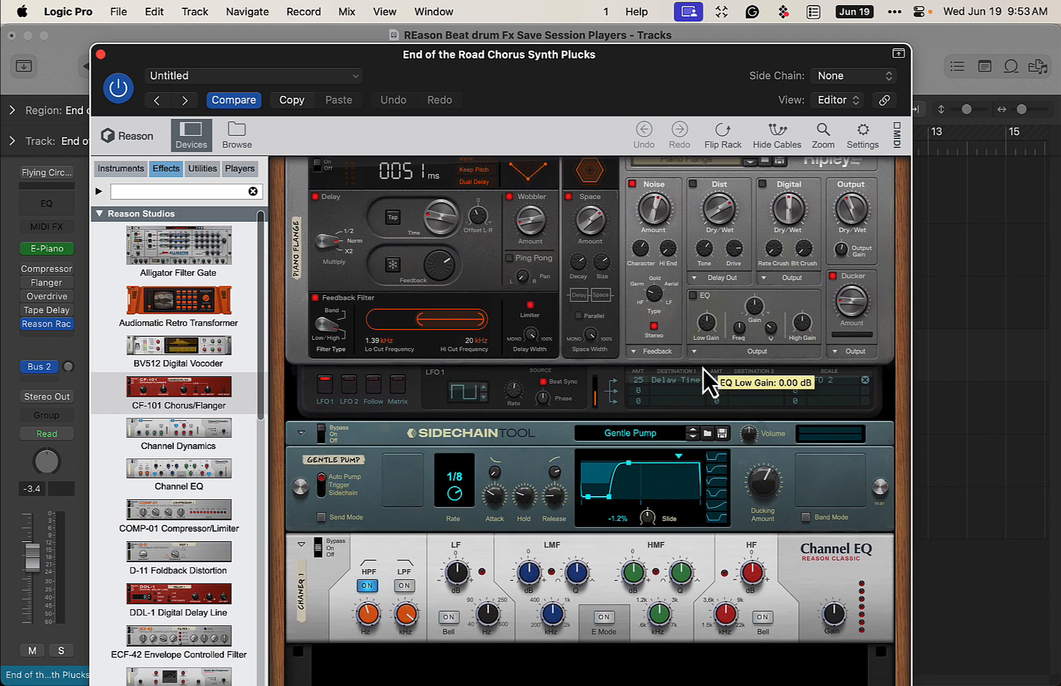
scroll(703, 368, down, 1)
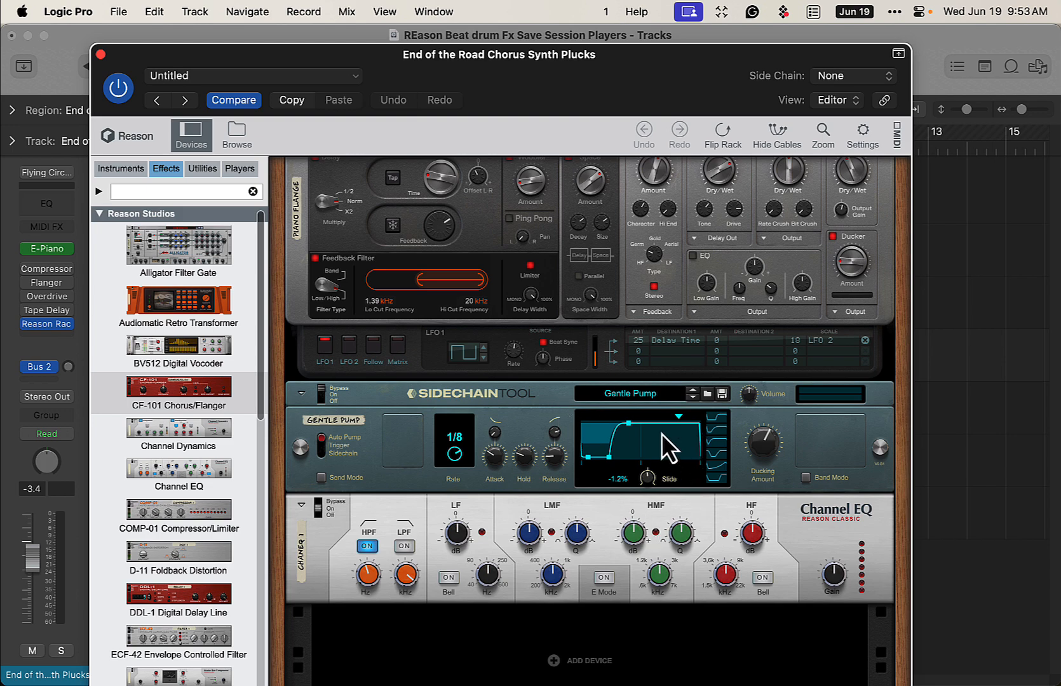
scroll(661, 433, up, 2)
mouse_move(264, 310)
mouse_down()
mouse_move(272, 543)
mouse_move(266, 330)
mouse_up()
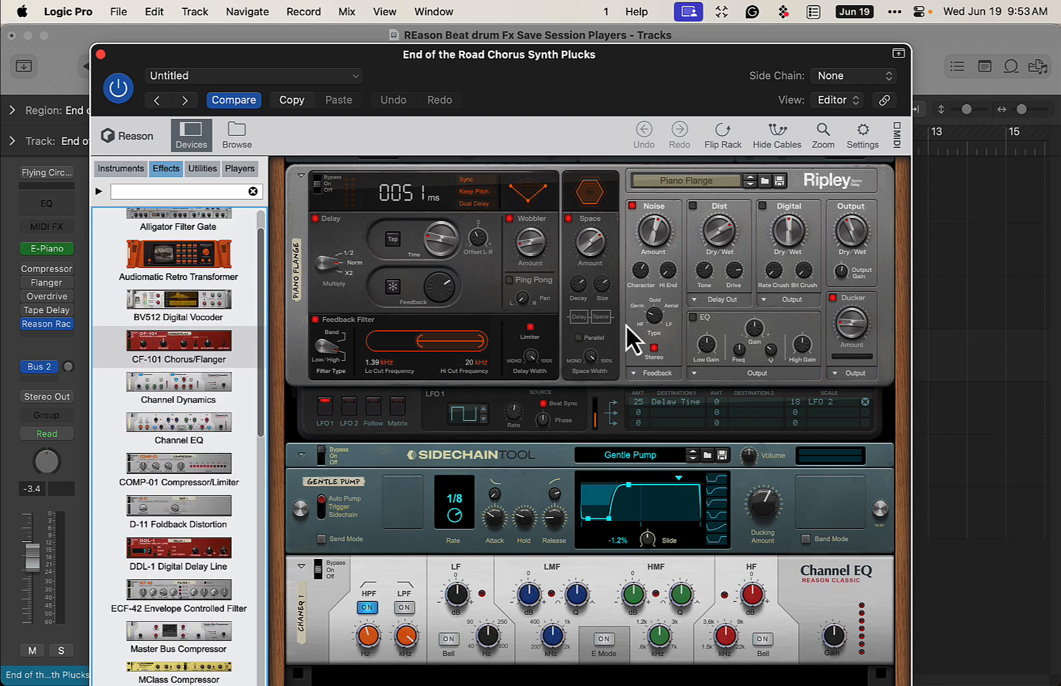
scroll(643, 320, up, 10)
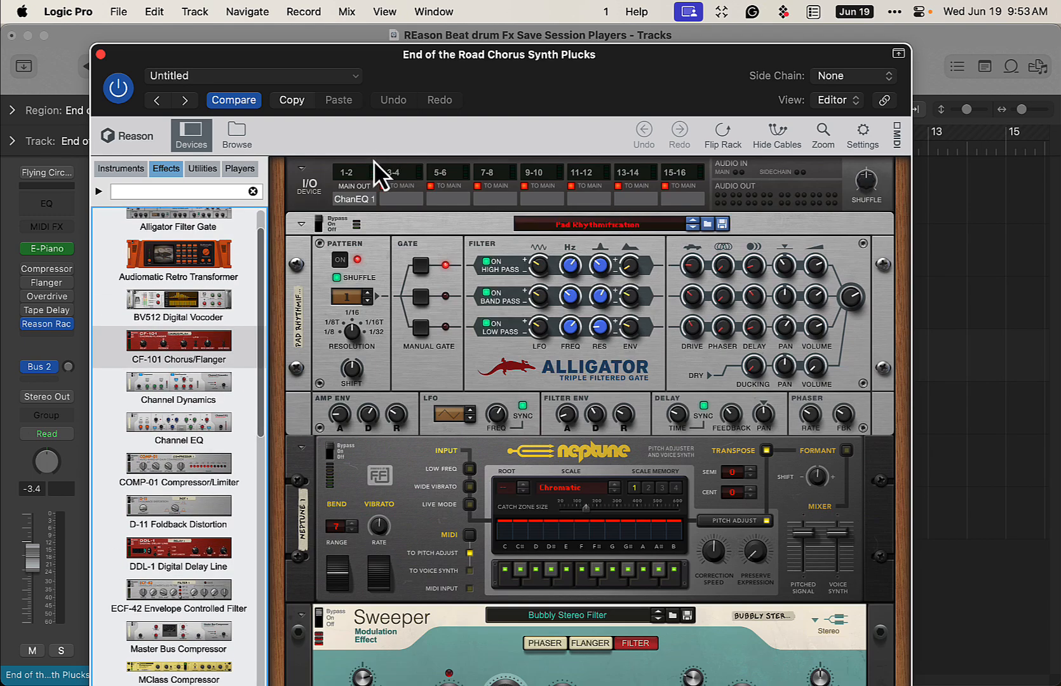
Play the Synth Plucks track in solo with its Reason Rack bypassed, and take the rack out of bypass
click(118, 88)
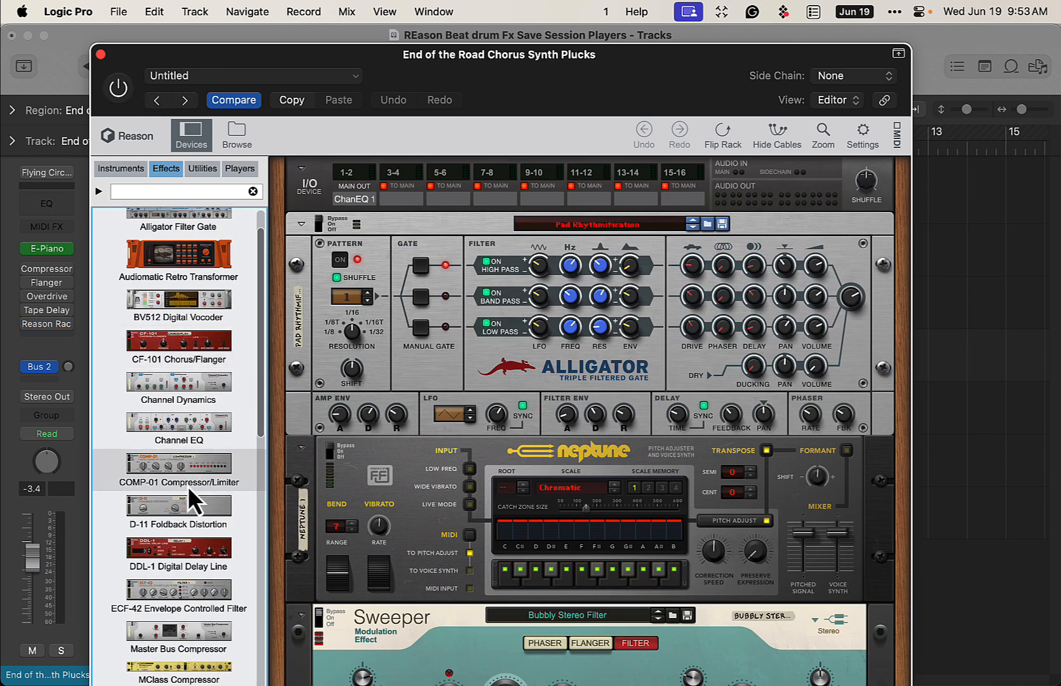
click(63, 651)
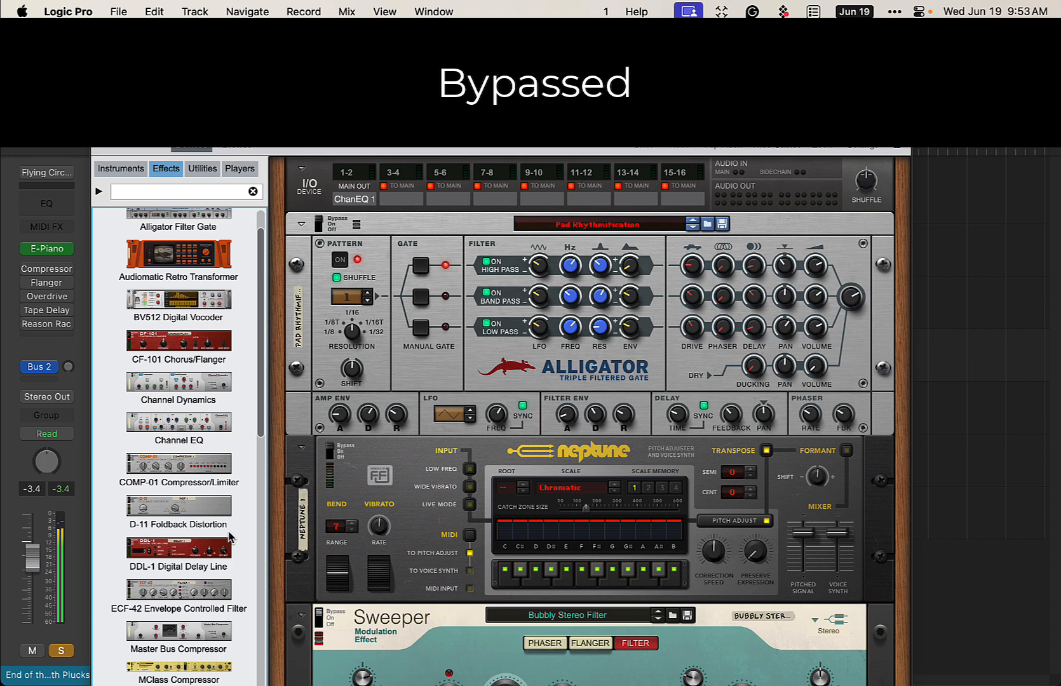
click(26, 326)
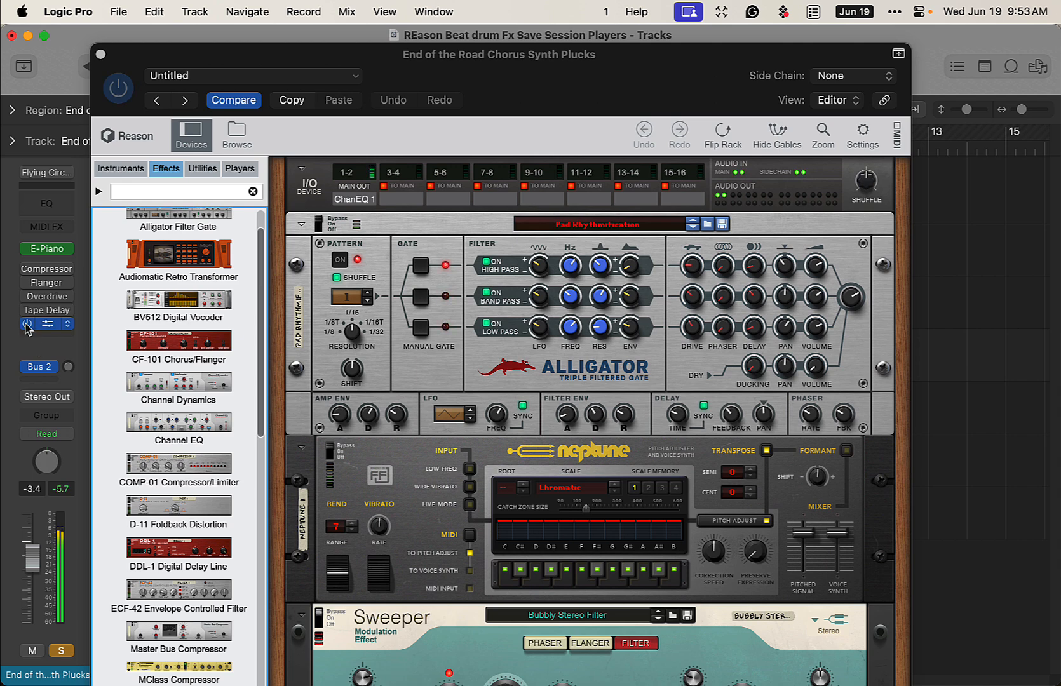
Toggle the Ripley delay's bypass and its Noise section in the Synth Plucks track's Reason Rack to compare the sound
scroll(540, 460, down, 3)
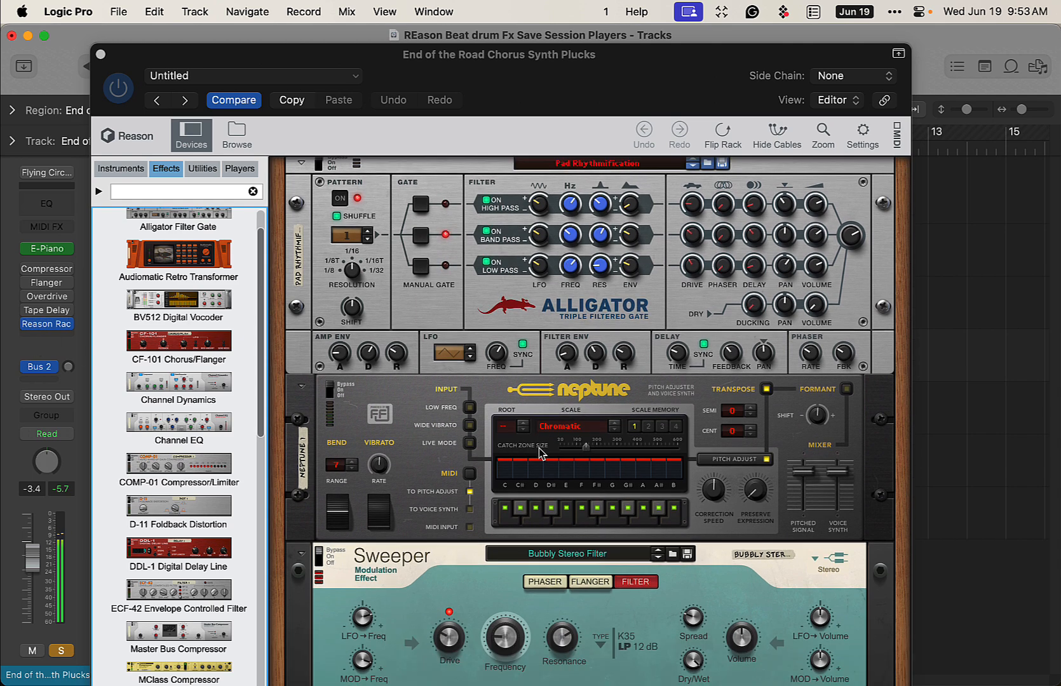
scroll(538, 453, down, 12)
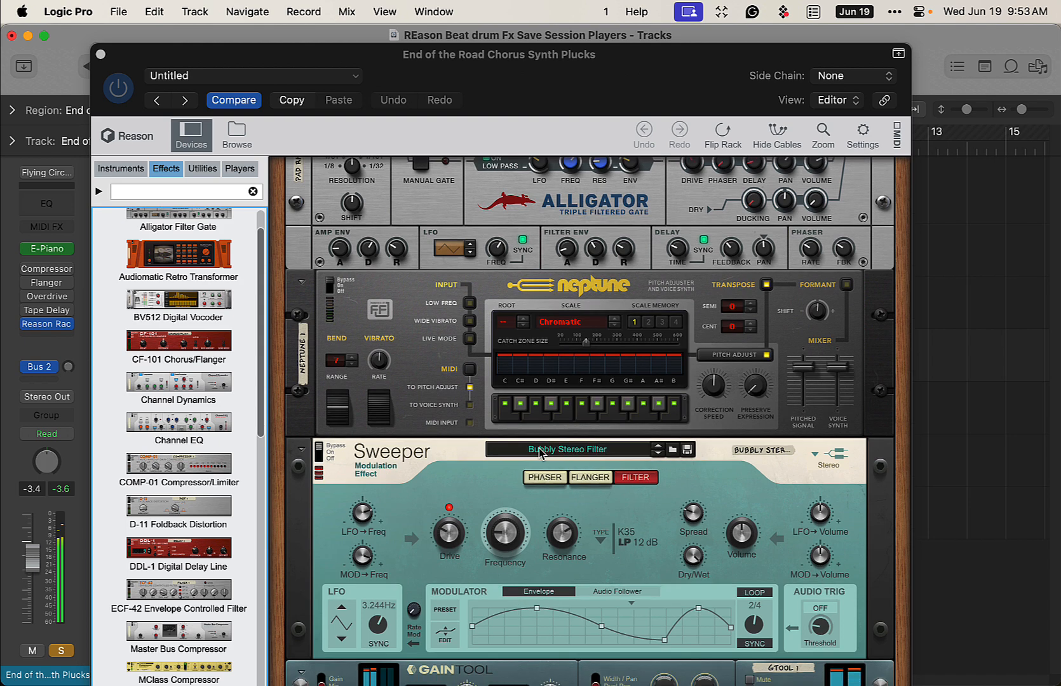
scroll(538, 453, down, 4)
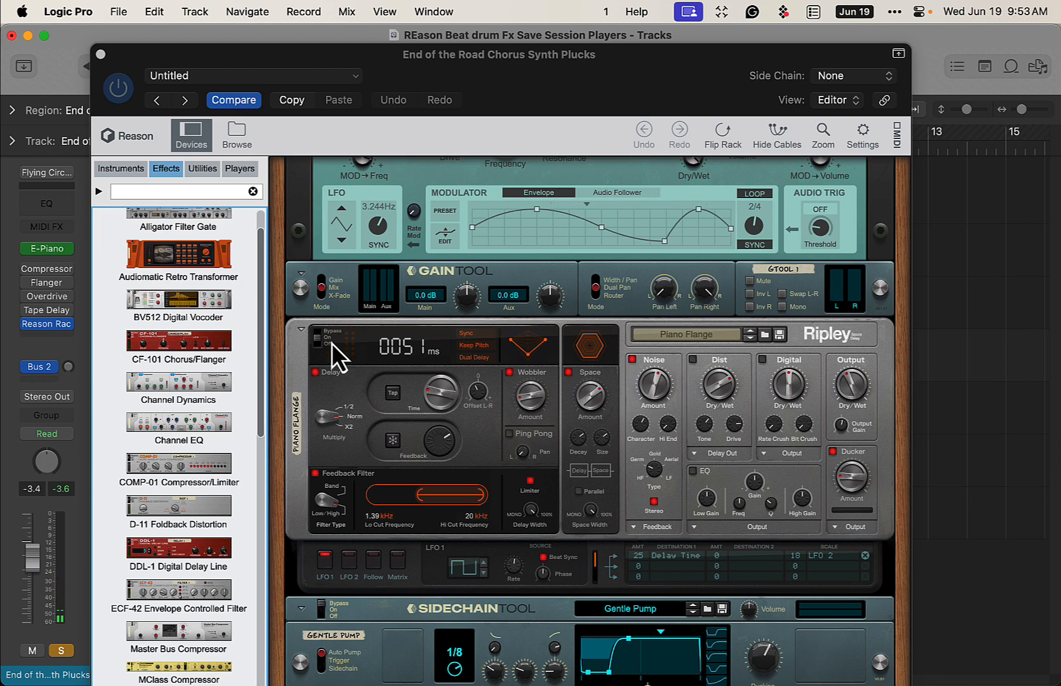
click(318, 334)
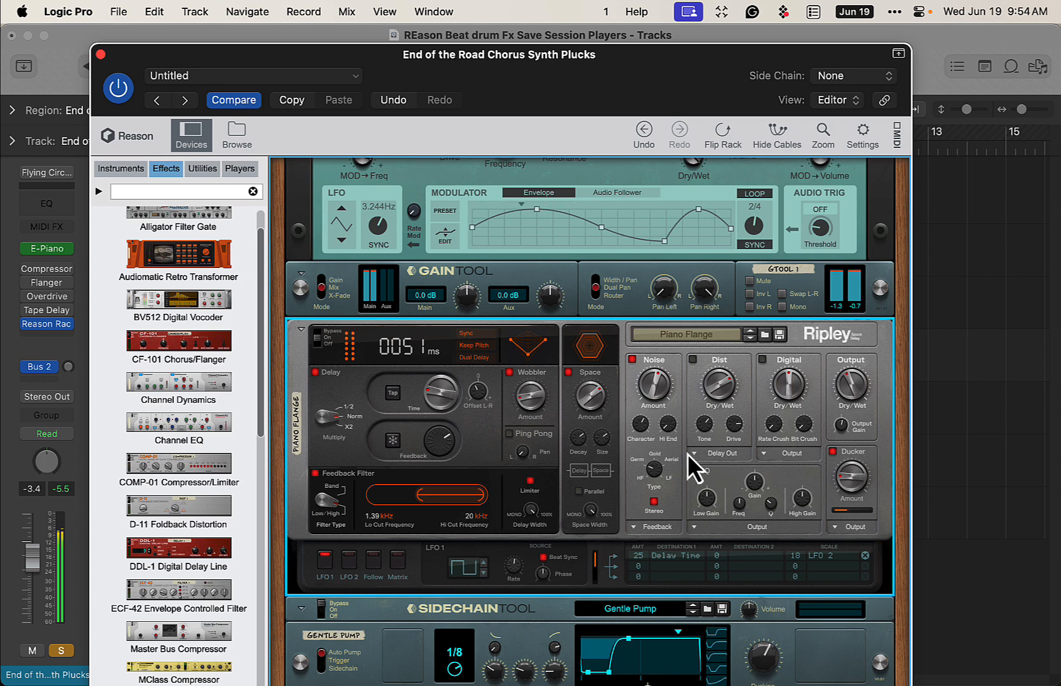
click(632, 360)
click(632, 359)
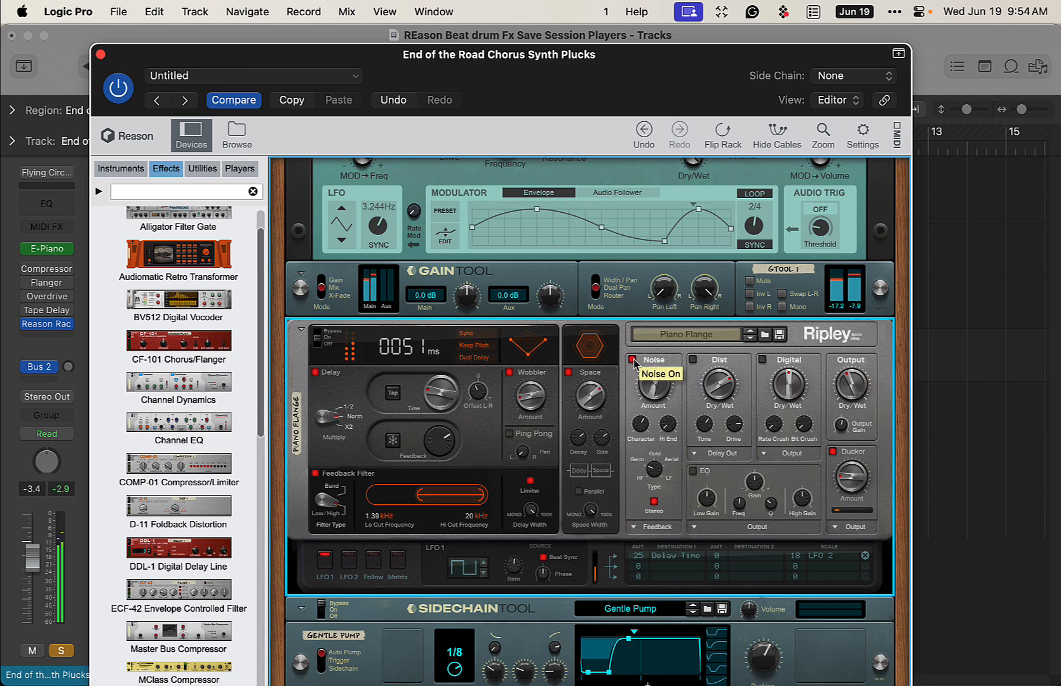
Turn on Ripley's Dist section and set its Dry/Wet to 49.2 %
click(692, 359)
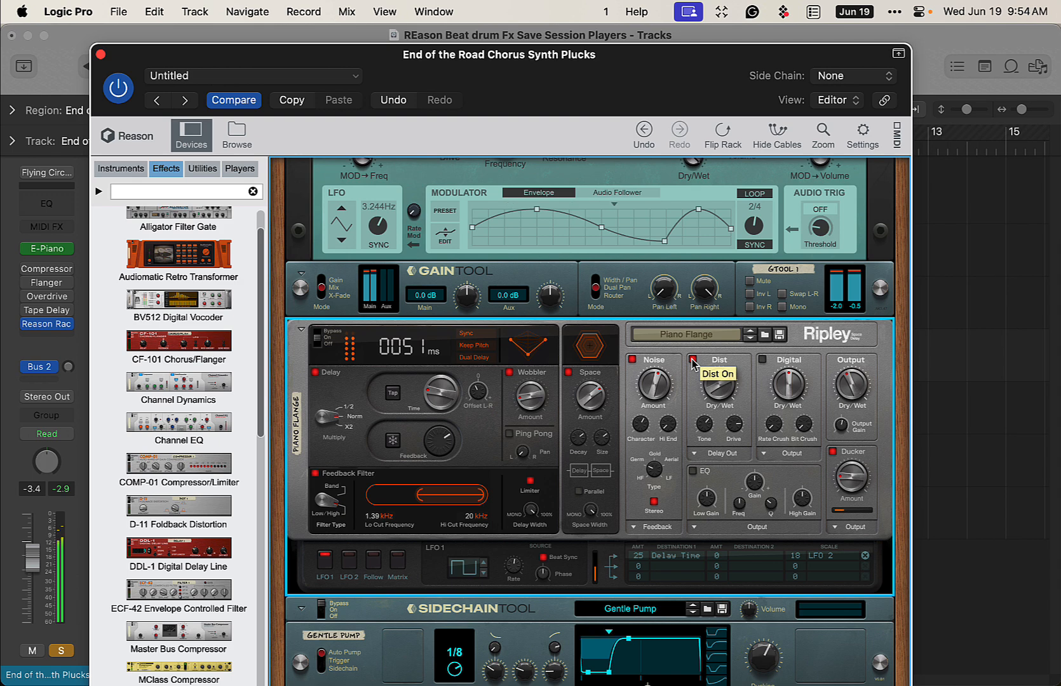
drag(724, 396, 697, 365)
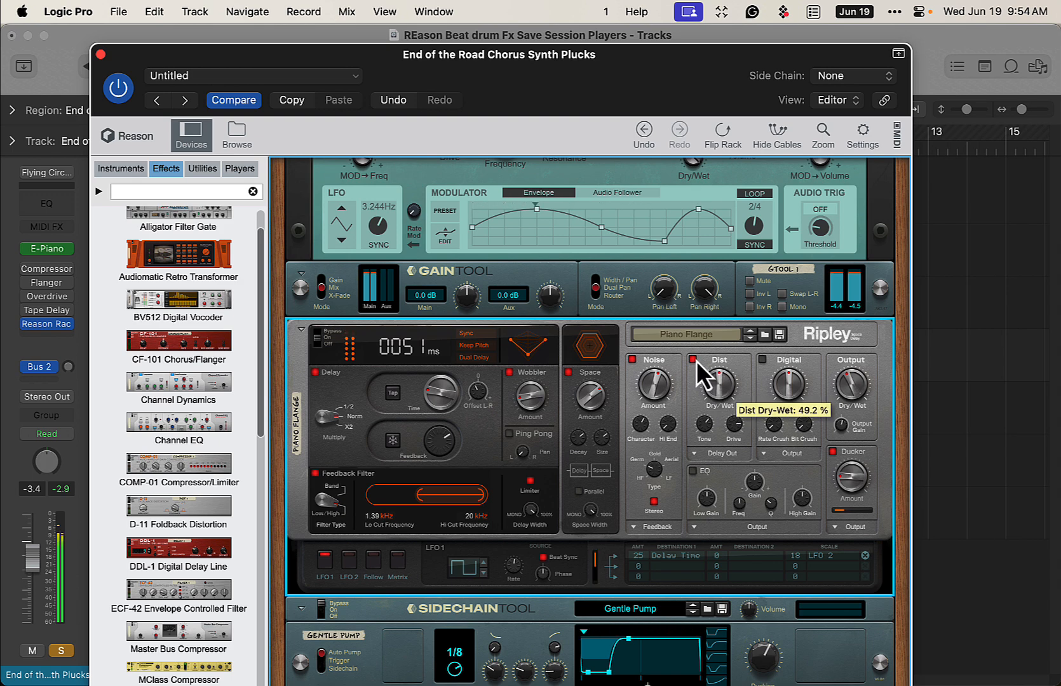
scroll(673, 548, down, 5)
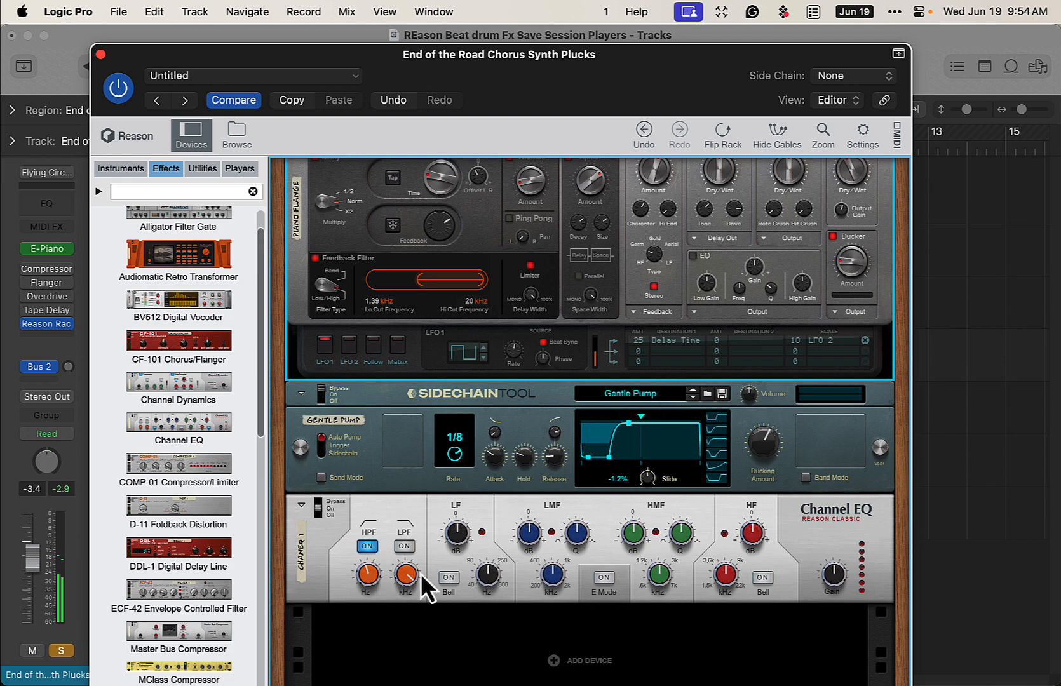
Close the rack, take the Synth Plucks track out of solo, and unmute and select the Tight Trap track
click(101, 55)
click(301, 364)
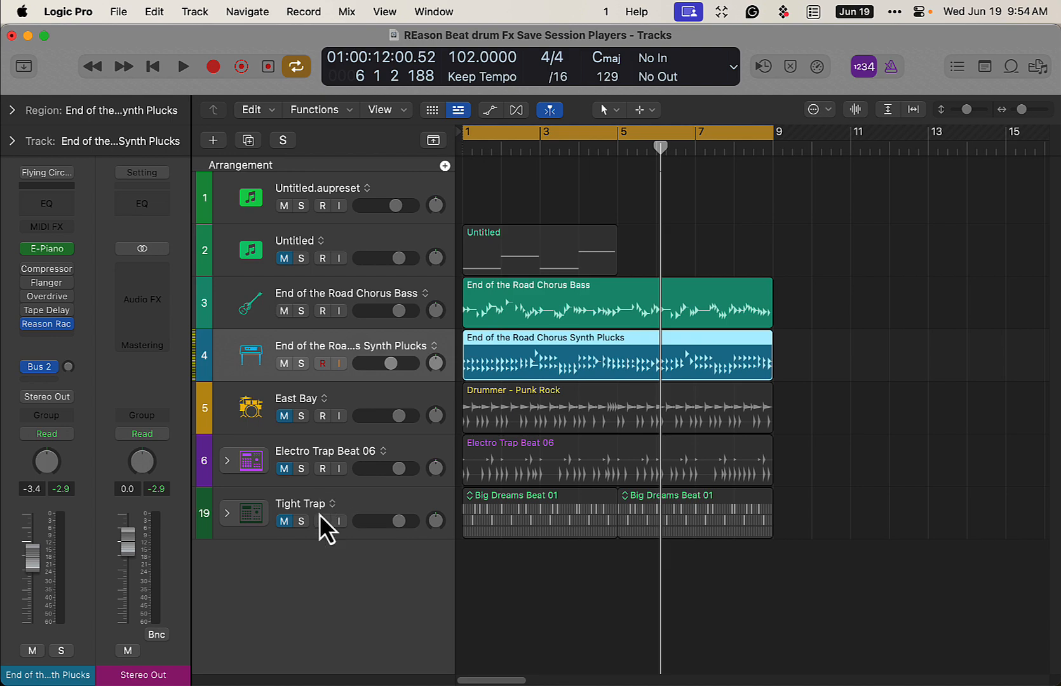
click(284, 520)
click(391, 520)
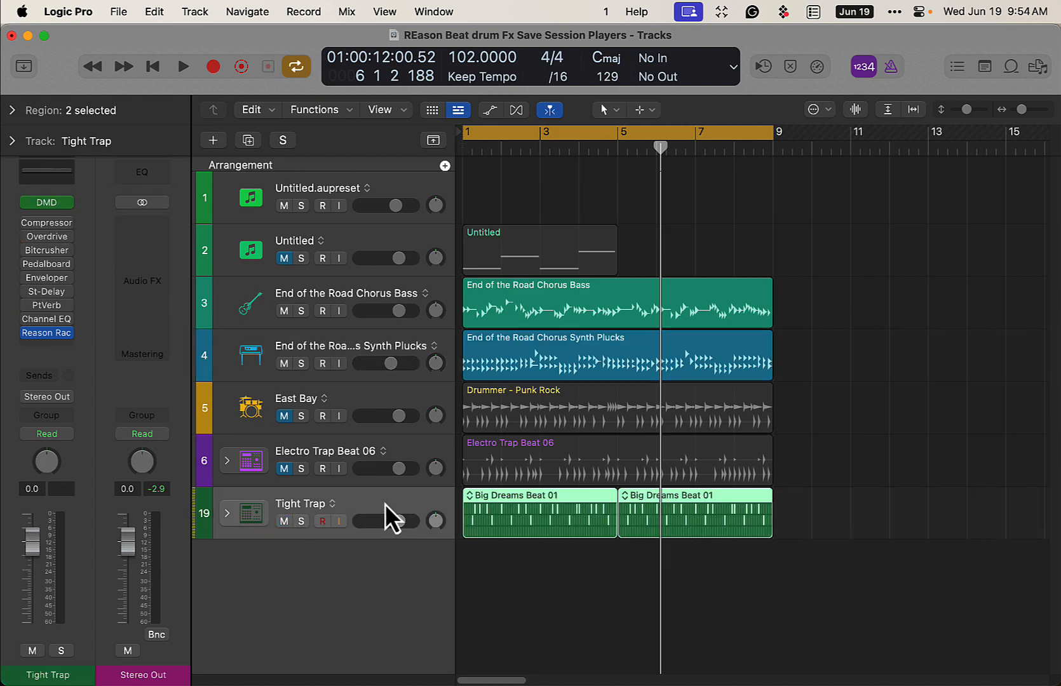
Open the Tight Trap track's Reason Rack and play the track in solo, toggling the rack's bypass to compare the sound
click(45, 333)
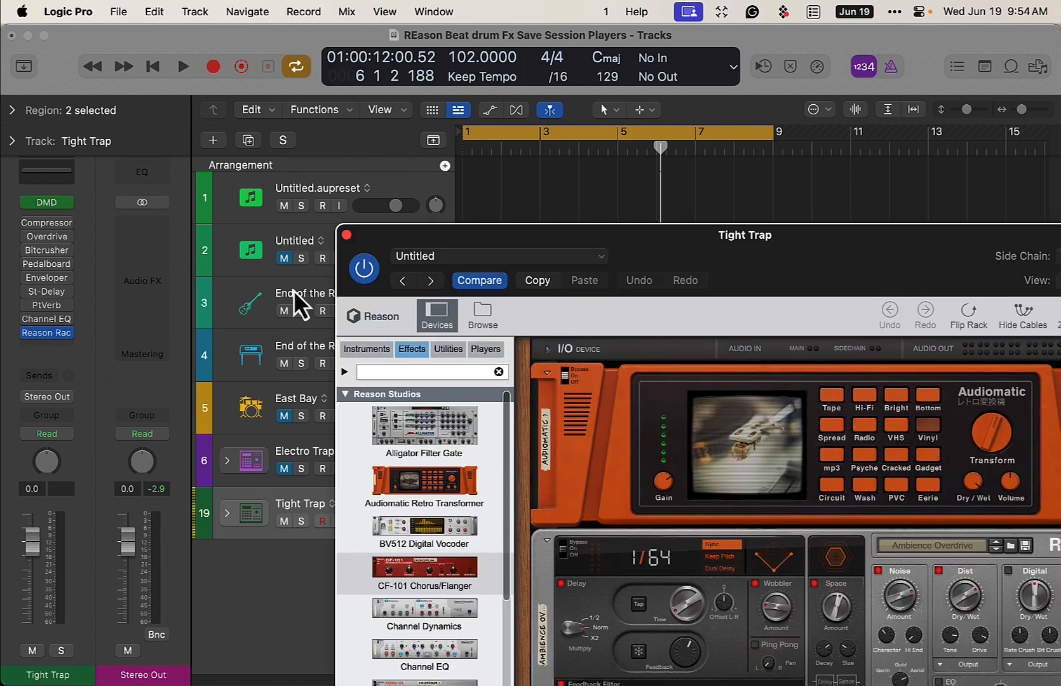
drag(694, 241, 519, 43)
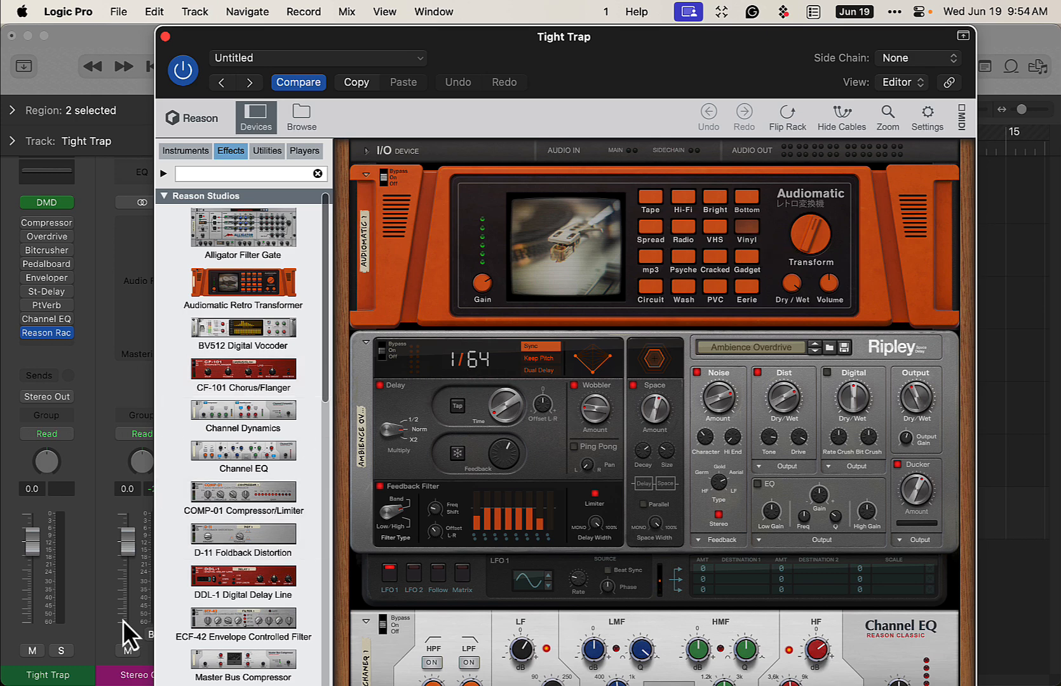
click(62, 653)
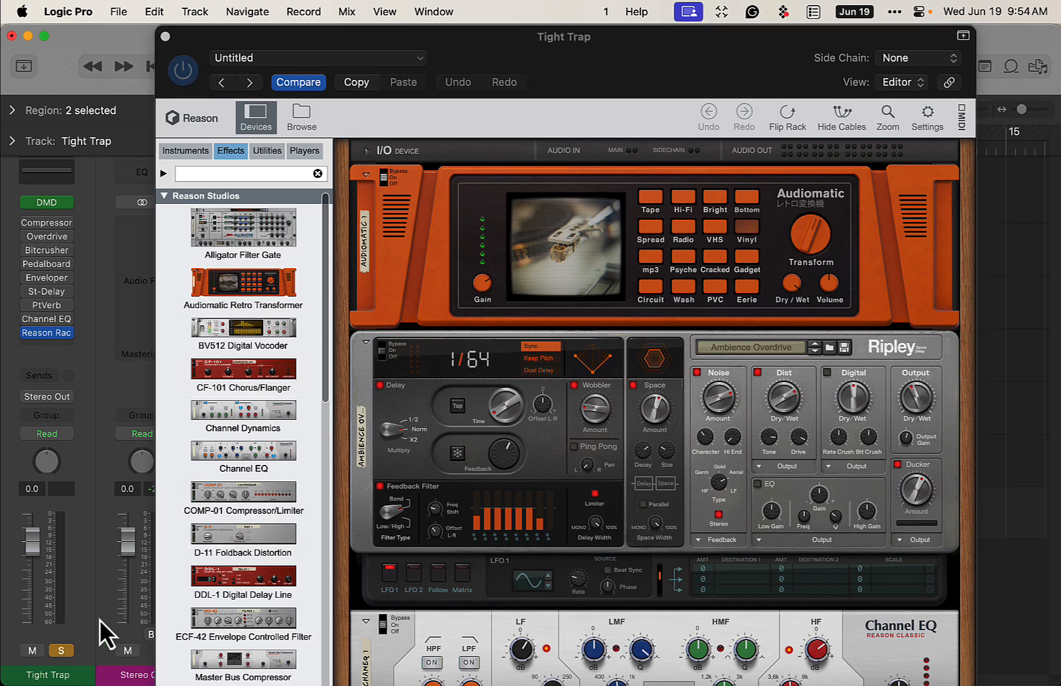
click(27, 331)
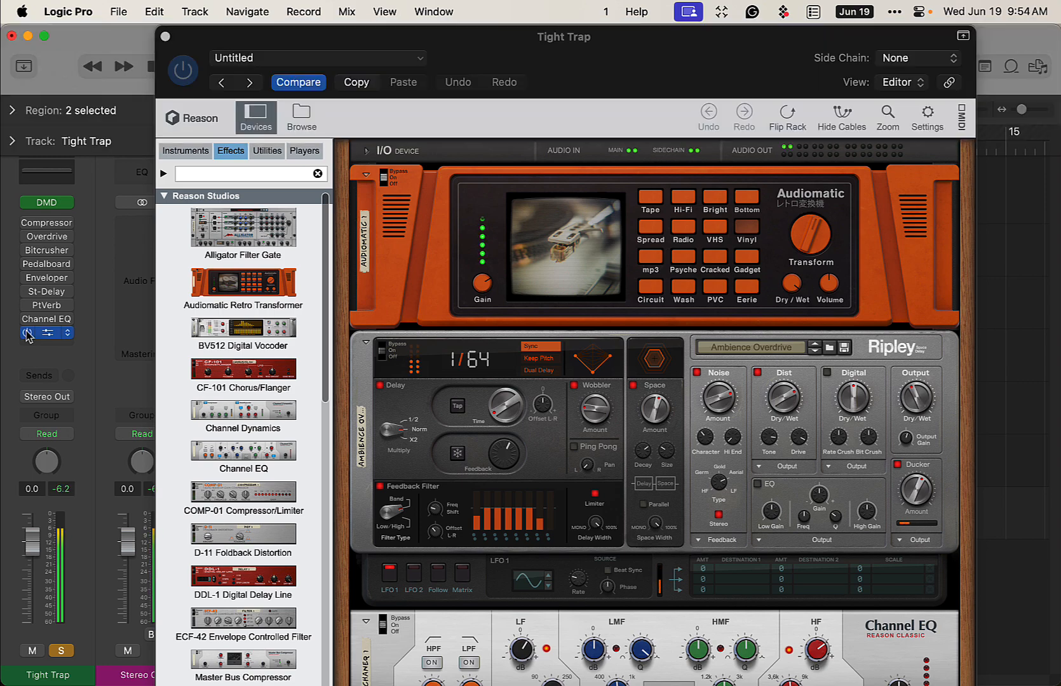
Close the Tight Trap rack, take the track out of solo and play all unmuted tracks together
click(165, 36)
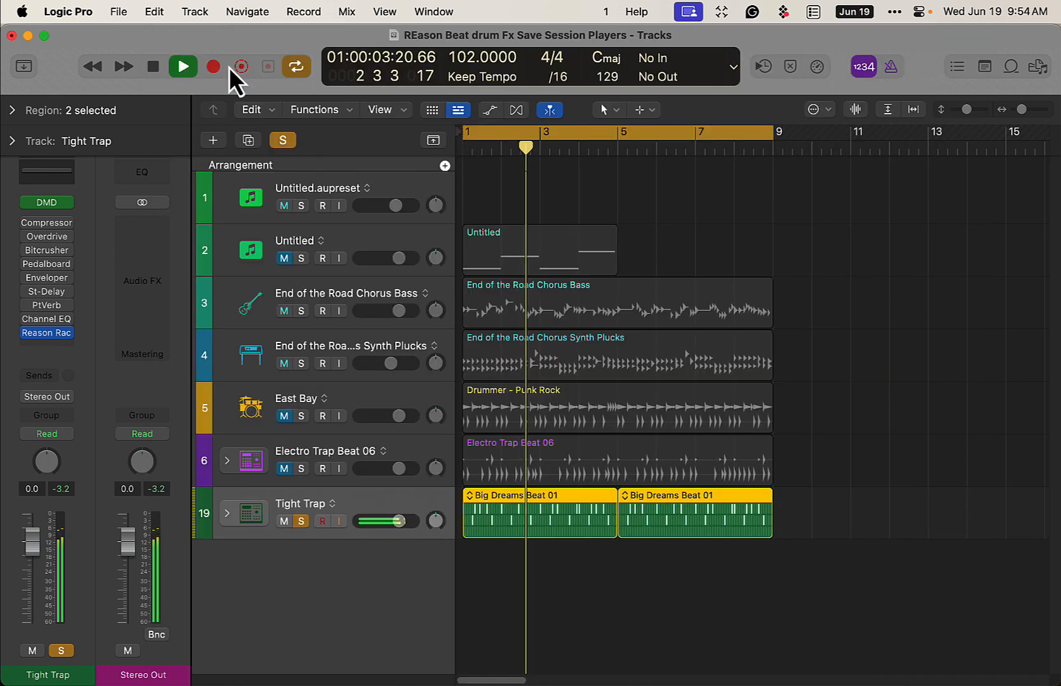
click(300, 526)
key(space)
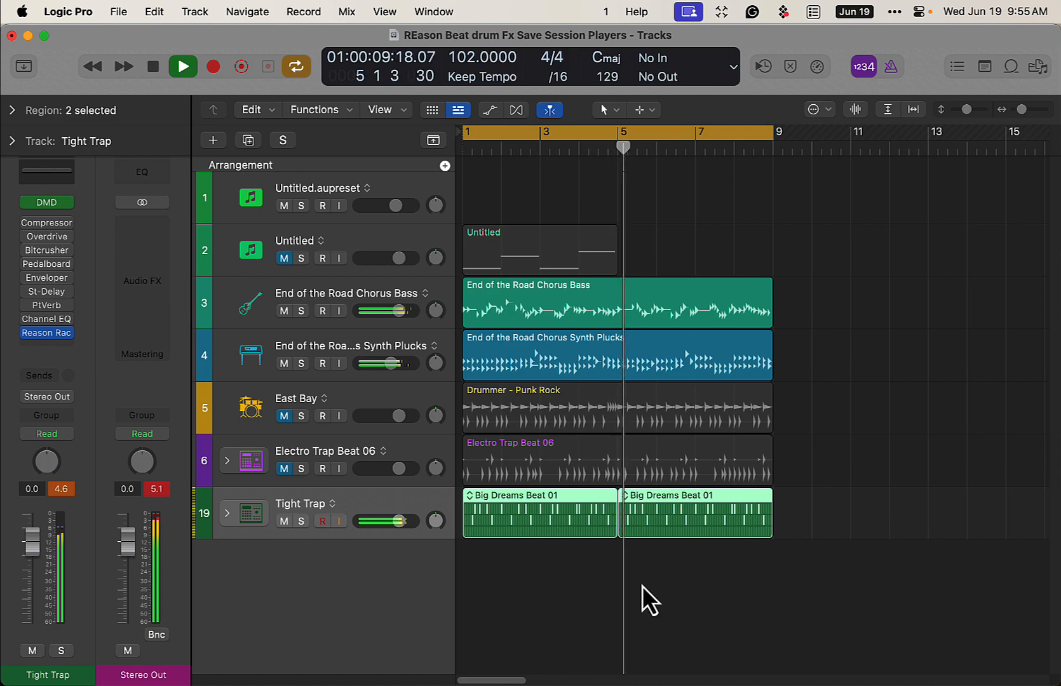
Open the End of the Road Chorus Bass track's last Reason Rack and switch the Pulveriser from bypass to on
click(361, 304)
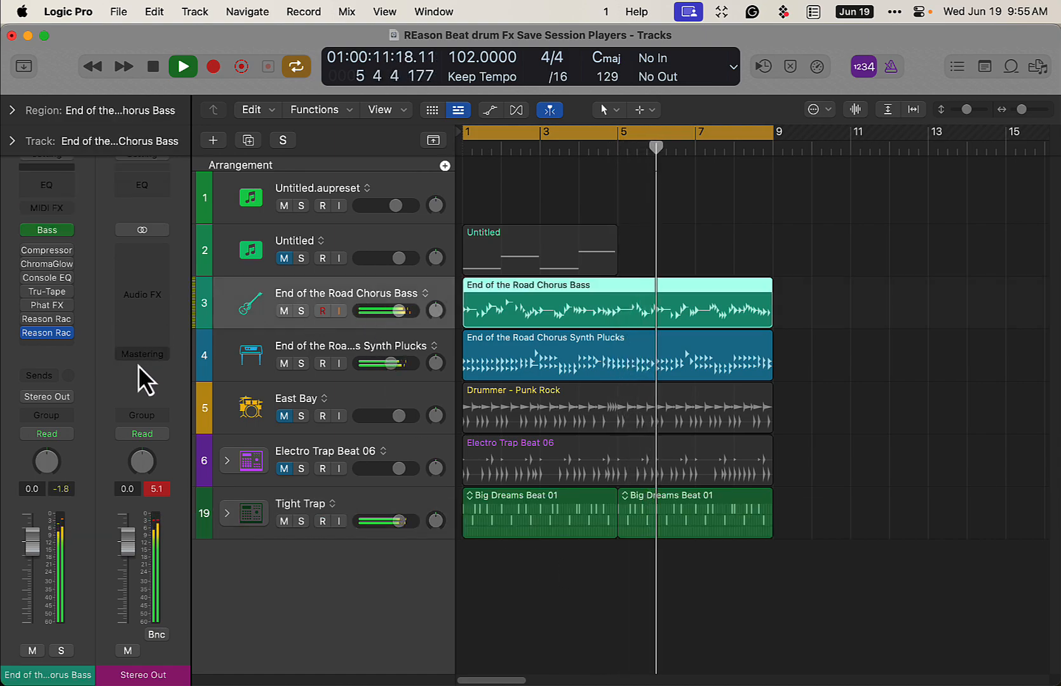
click(51, 334)
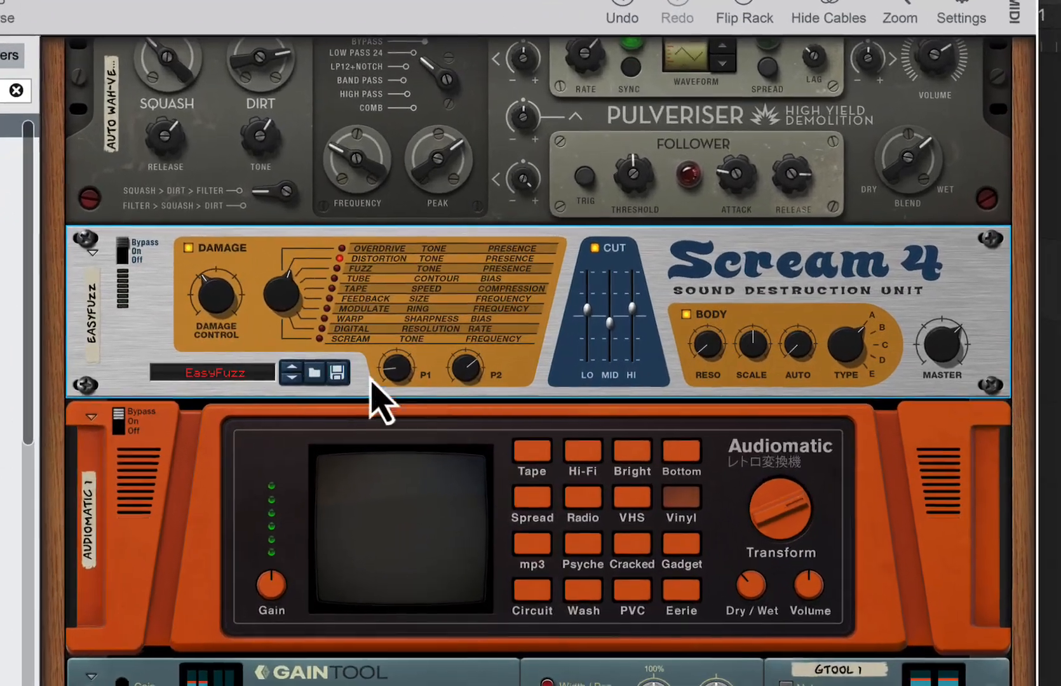
scroll(717, 506, up, 3)
scroll(705, 479, up, 1)
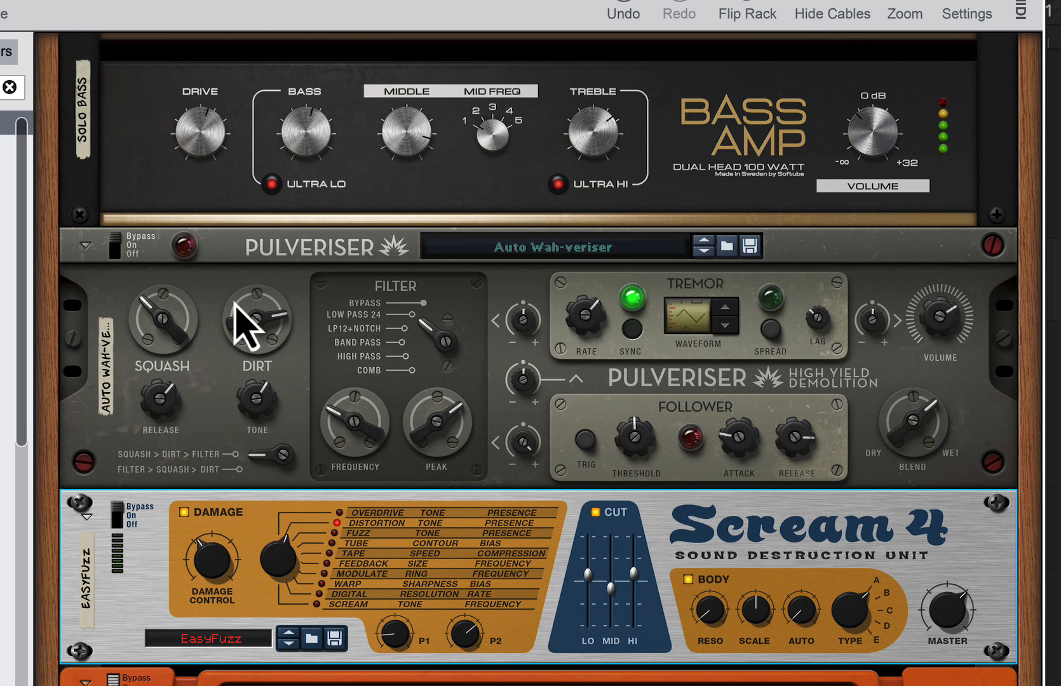
drag(120, 240, 120, 246)
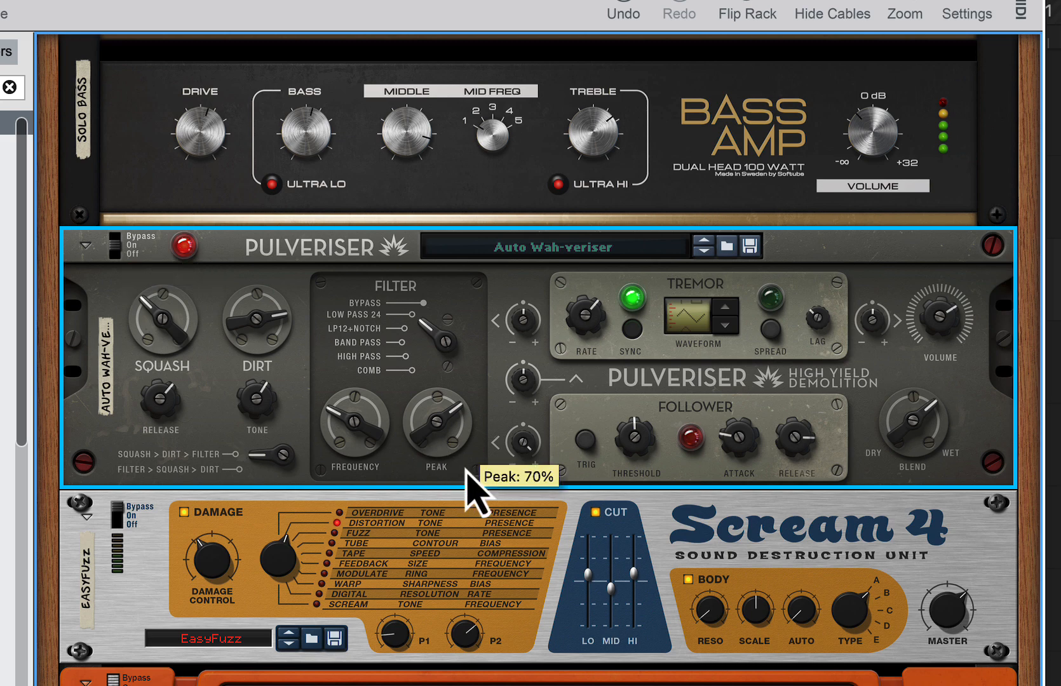
Bypass the Alligator with the Pad Rhythmification patch in the bass track's rack
scroll(470, 479, down, 5)
scroll(465, 473, down, 5)
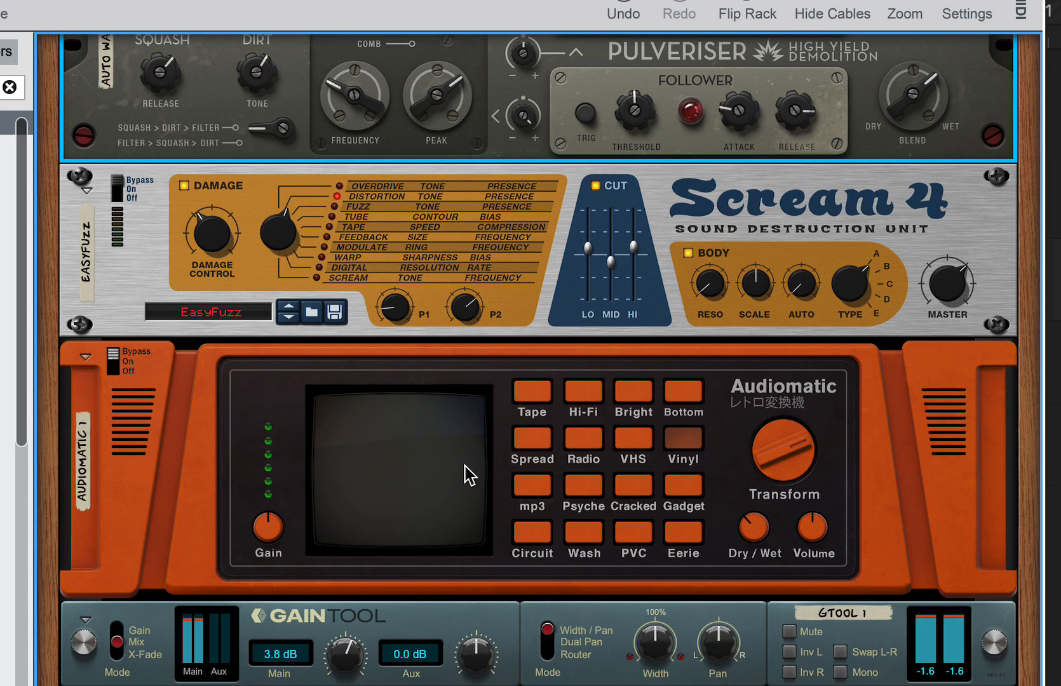
scroll(410, 502, down, 7)
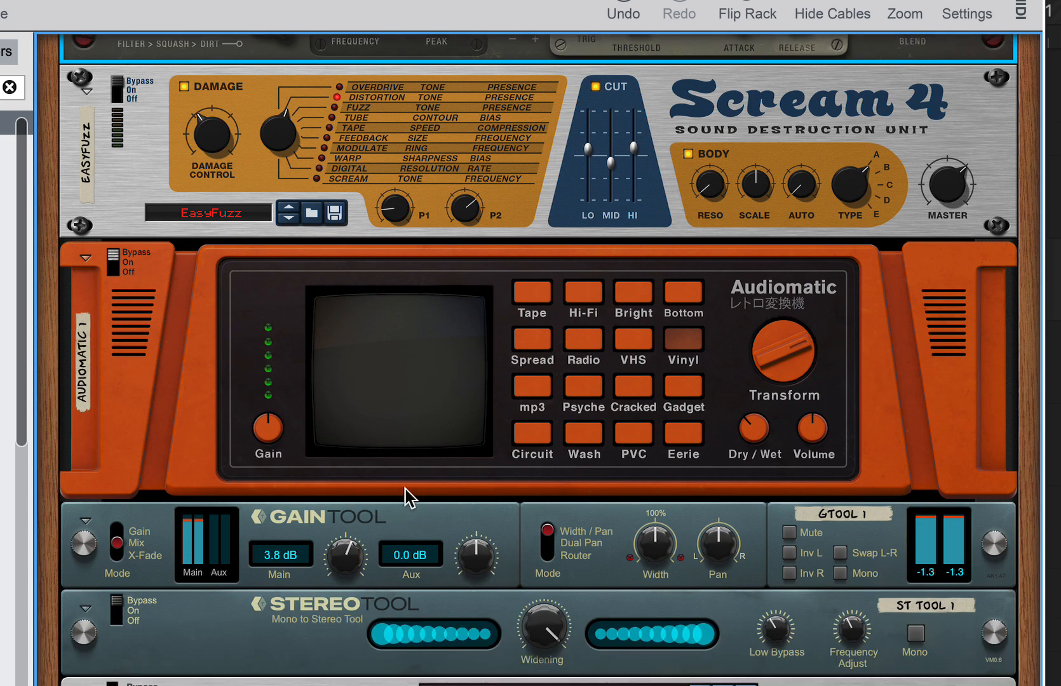
scroll(405, 489, down, 3)
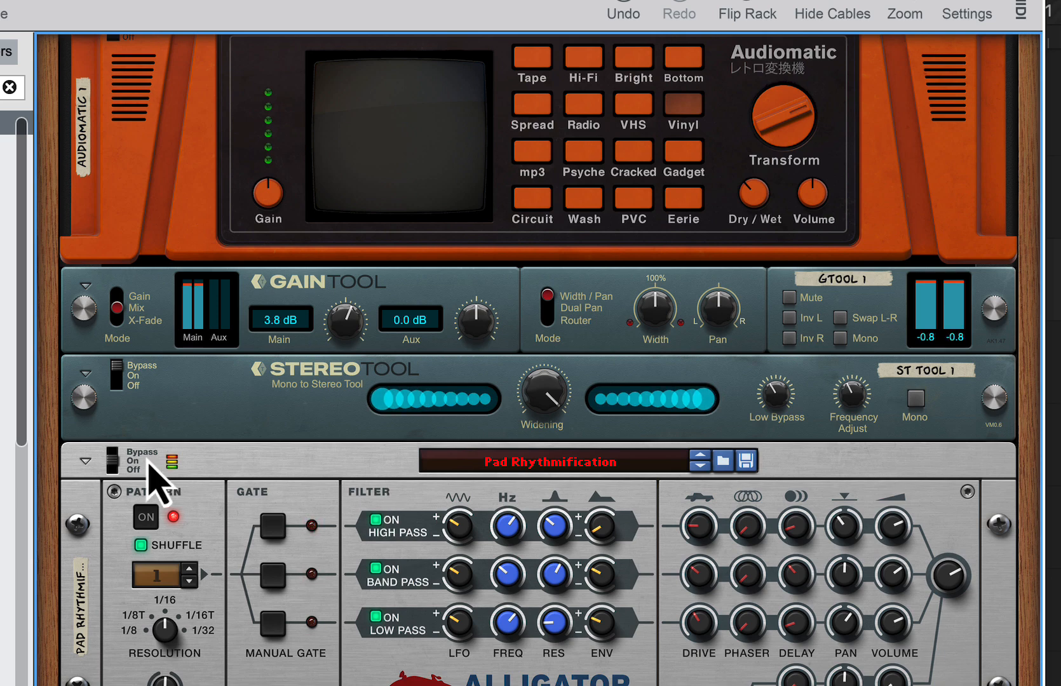
click(115, 454)
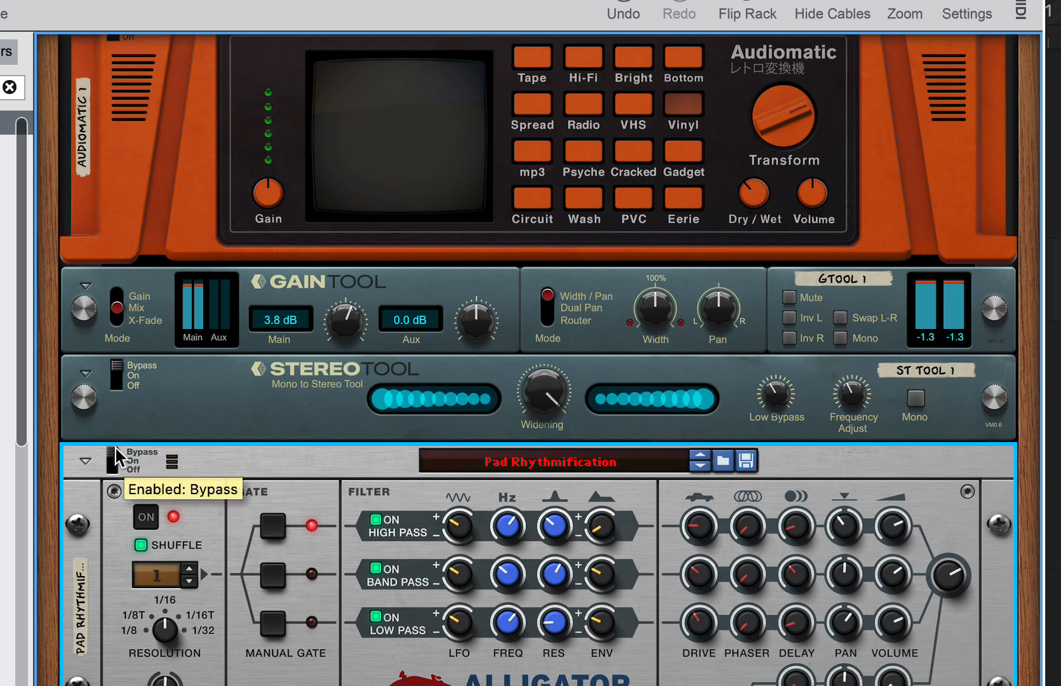
Switch the Audiomatic on, try its Radio and Tape presets on the bass, and bypass it again
scroll(375, 493, up, 2)
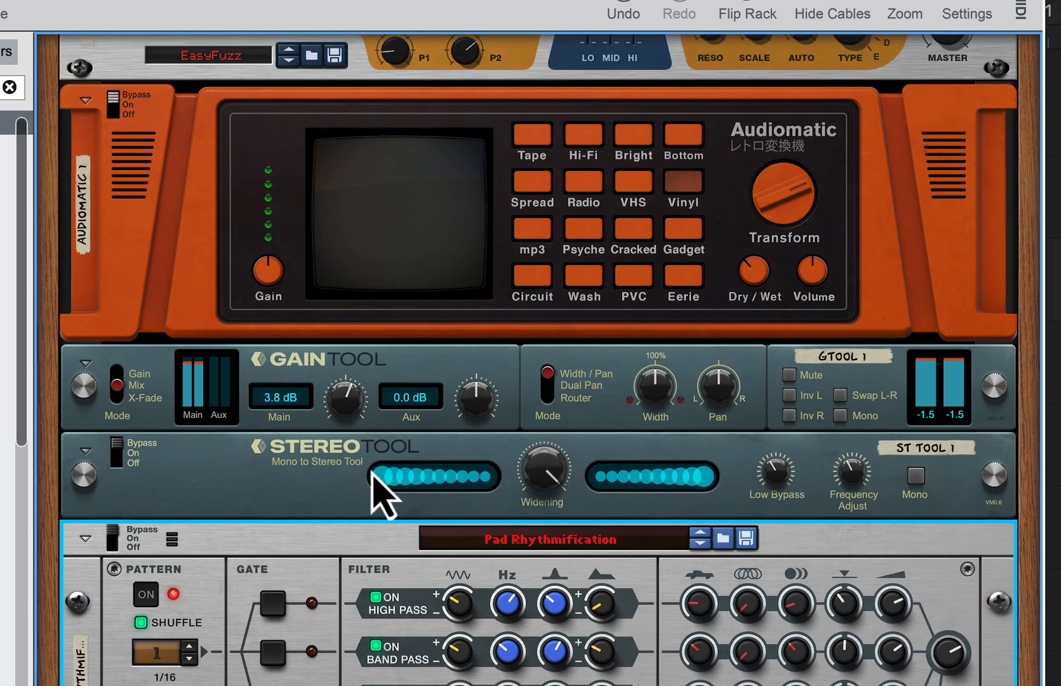
scroll(483, 501, up, 2)
scroll(531, 501, up, 3)
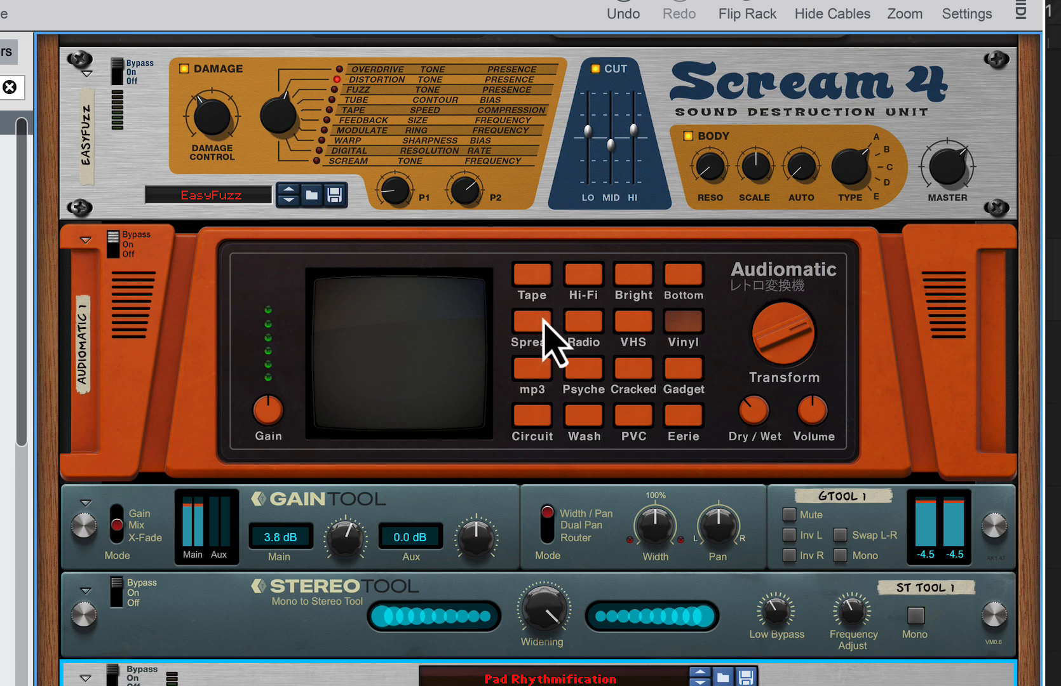
click(117, 253)
click(116, 253)
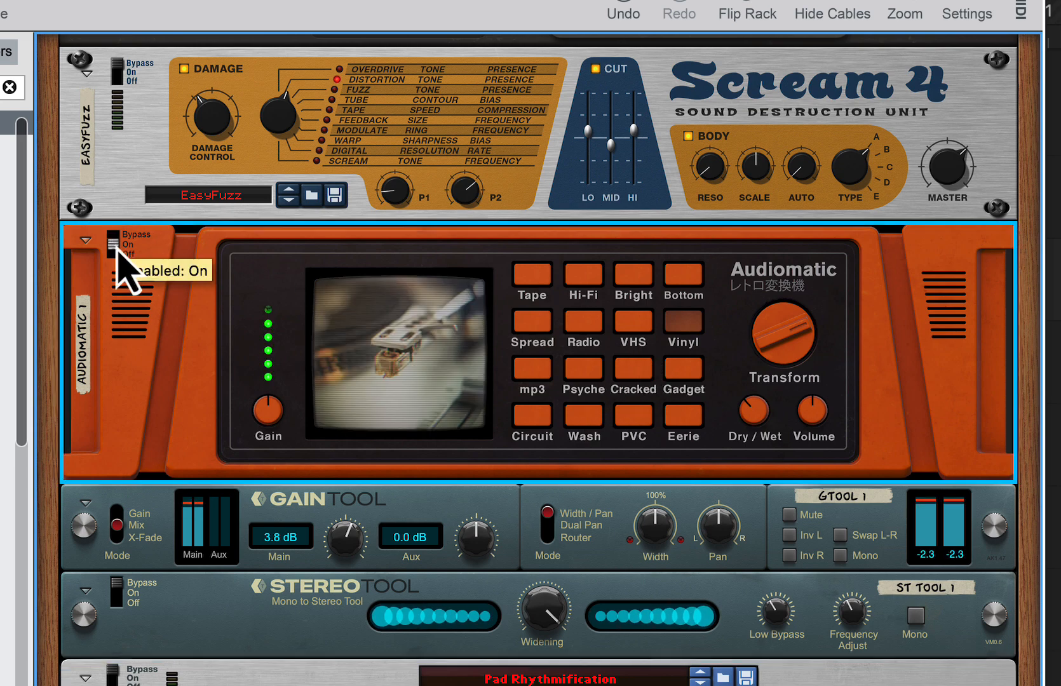
click(588, 326)
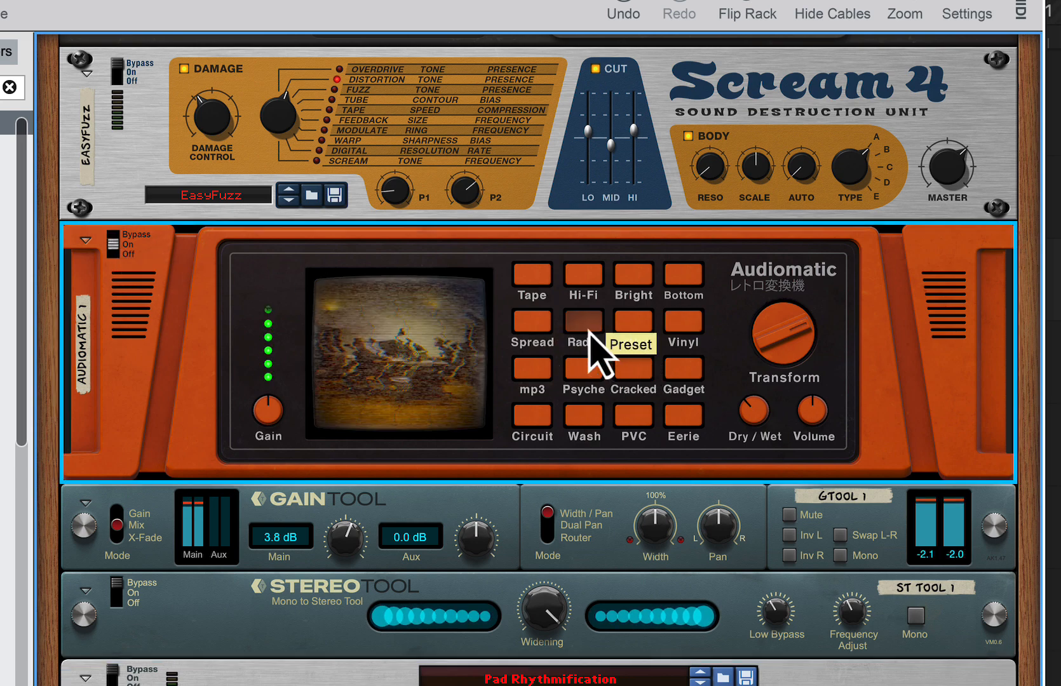
click(534, 276)
click(114, 244)
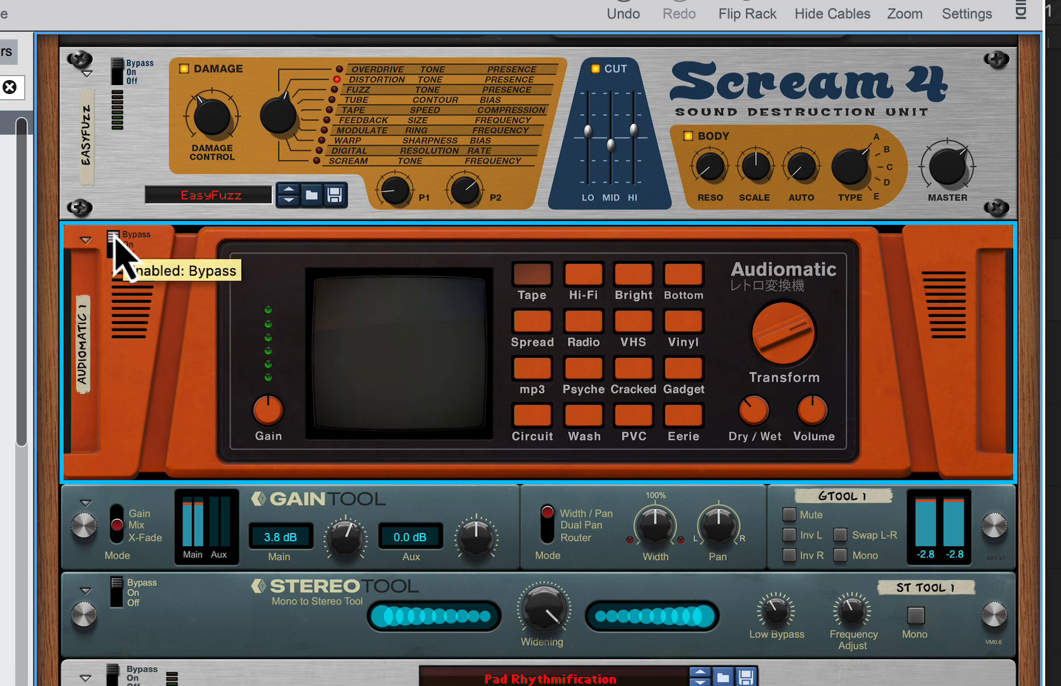
Switch the Scream 4 on, choose Fuzz as its damage type and set Damage Control to 26
click(118, 77)
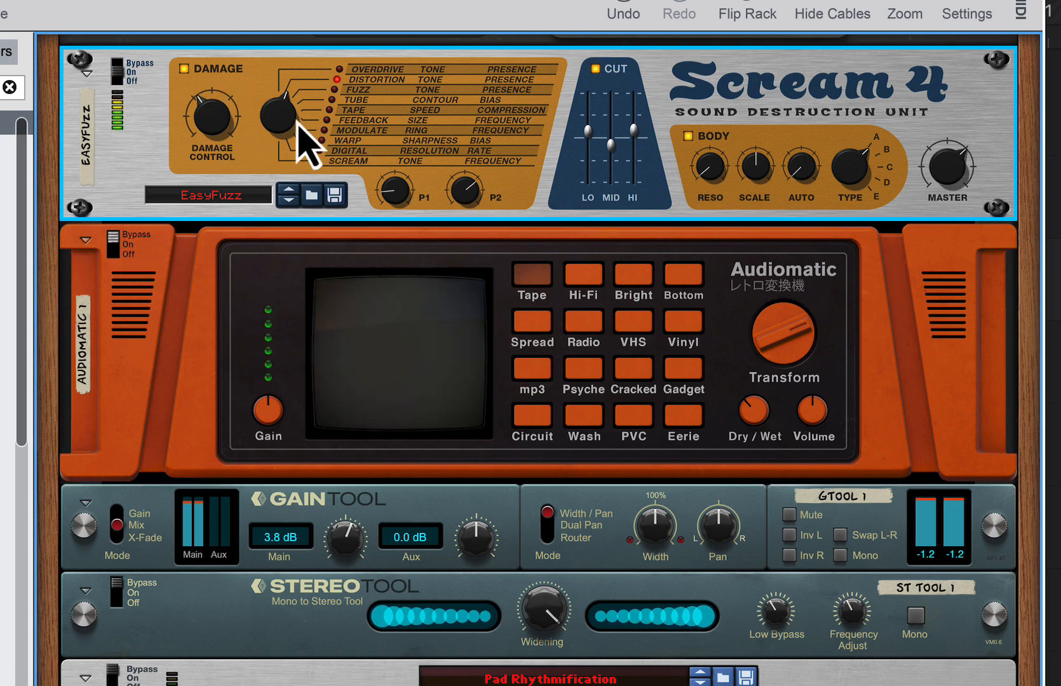
drag(212, 115, 255, 102)
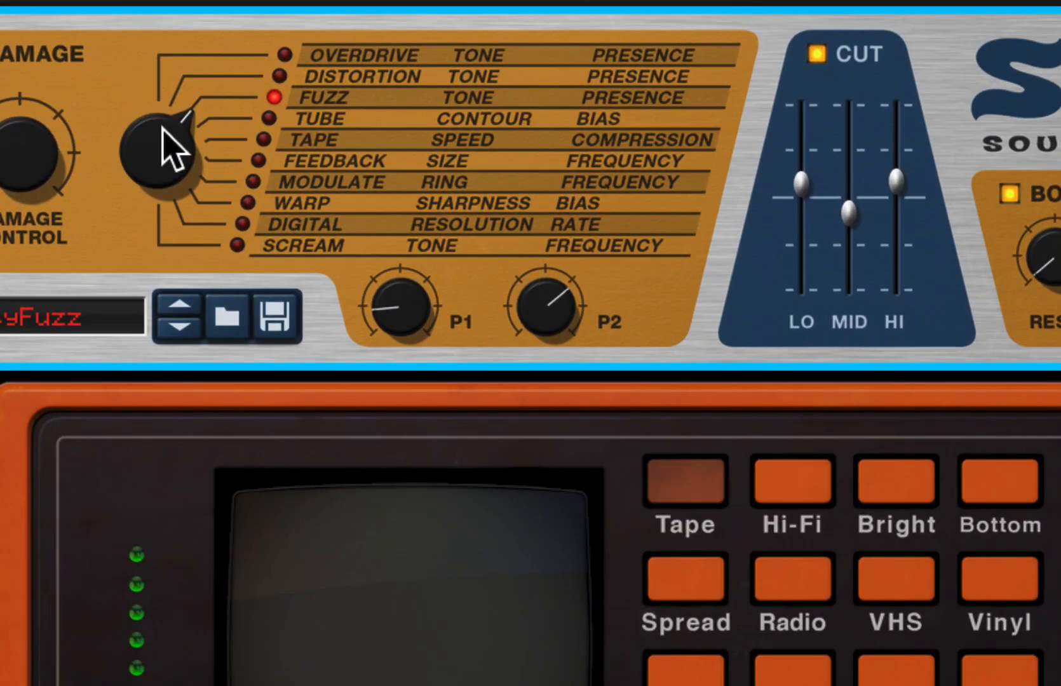
mouse_move(162, 127)
mouse_down()
mouse_move(159, 113)
mouse_move(168, 149)
mouse_up()
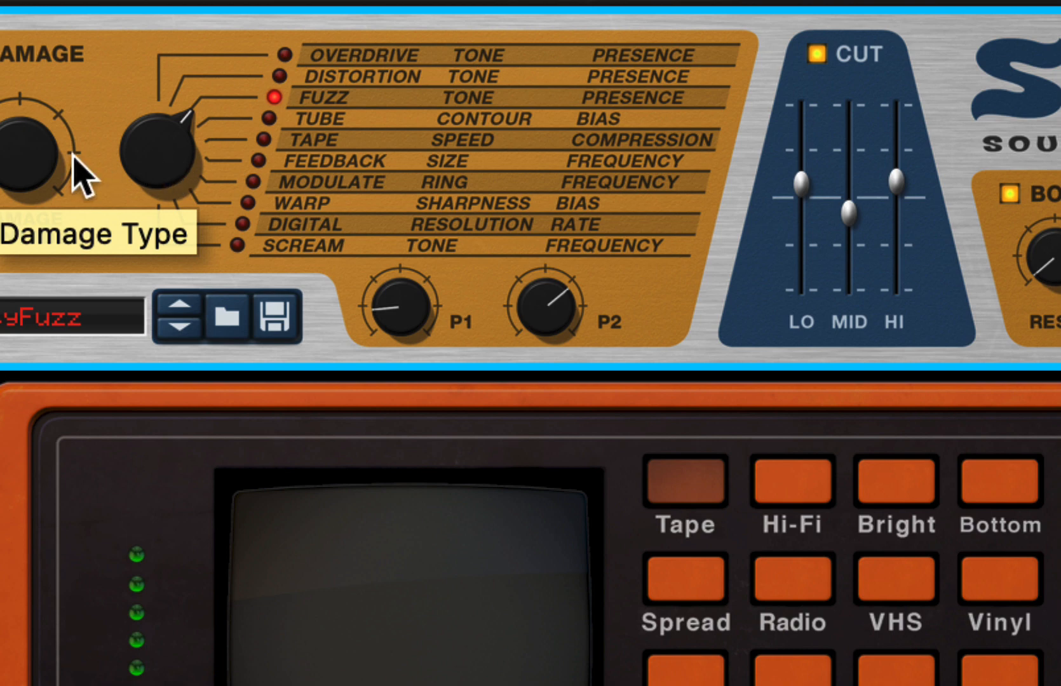
drag(7, 150, 10, 158)
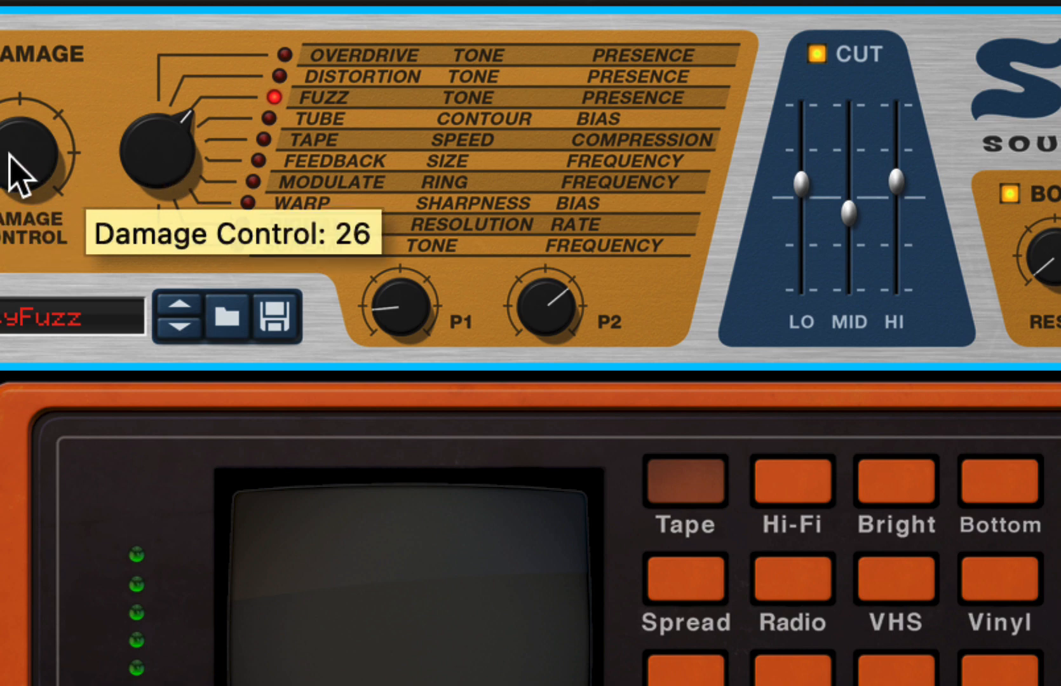